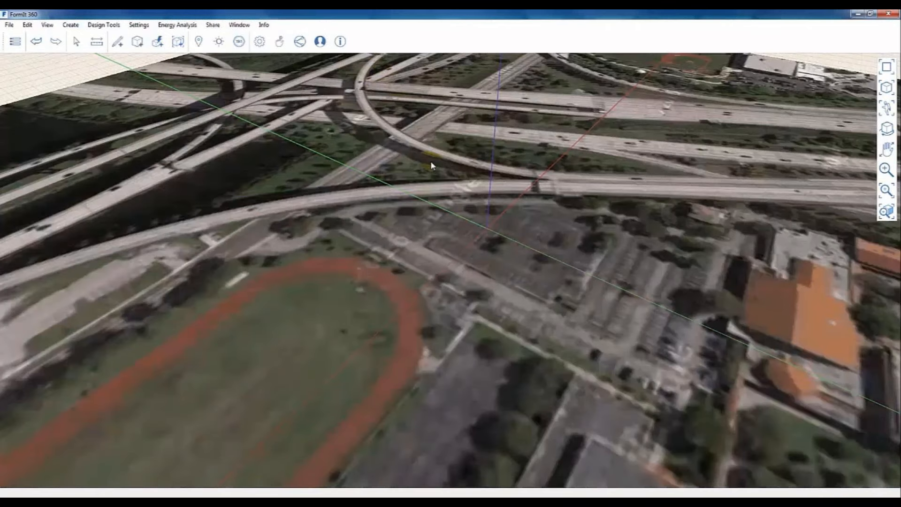
Draw a 320' line across the parking lot along its track side, followed by an 80' perpendicular line towards the highway
scroll(536, 221, up, 2)
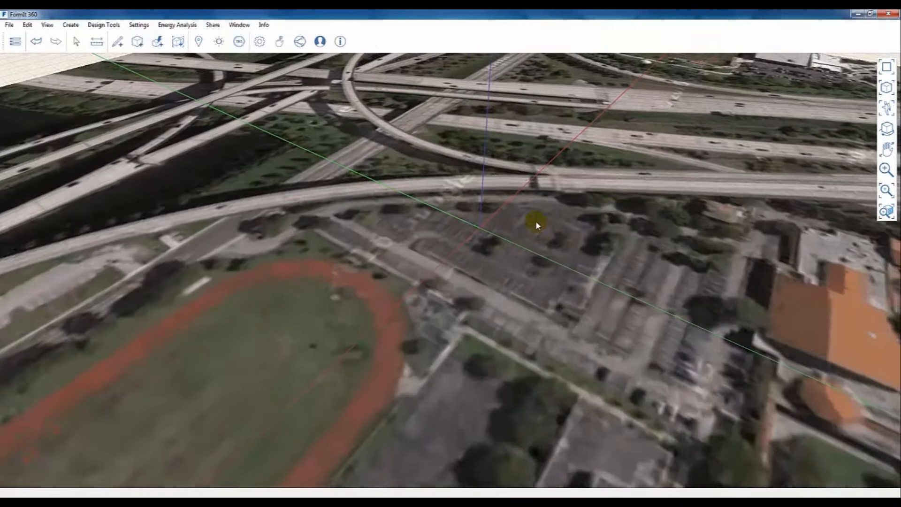
scroll(525, 246, up, 2)
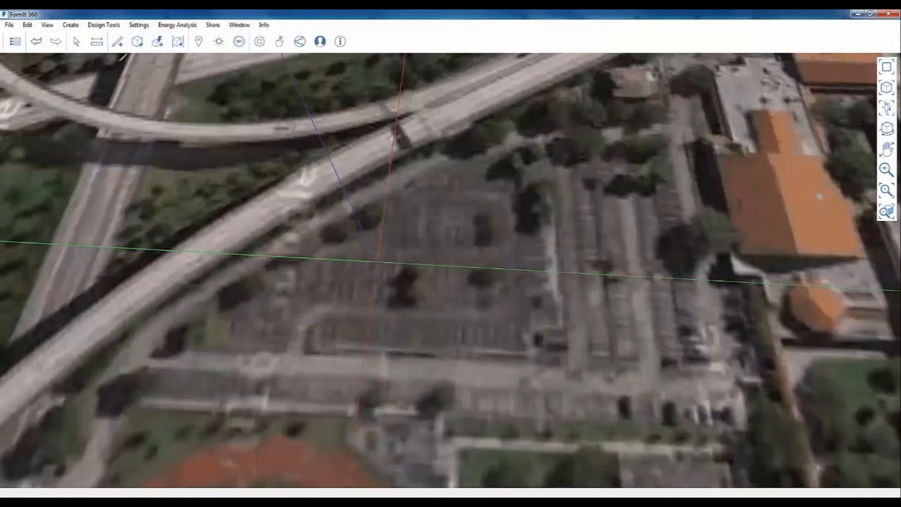
click(661, 365)
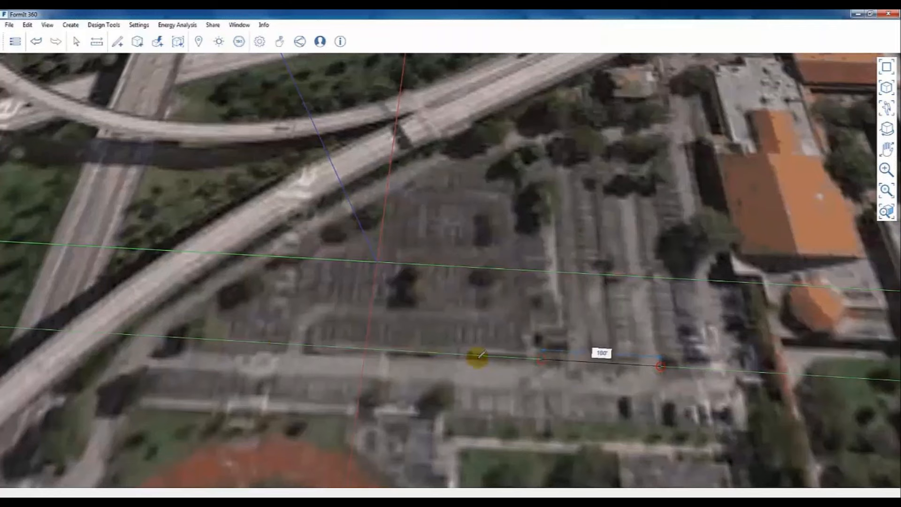
click(284, 343)
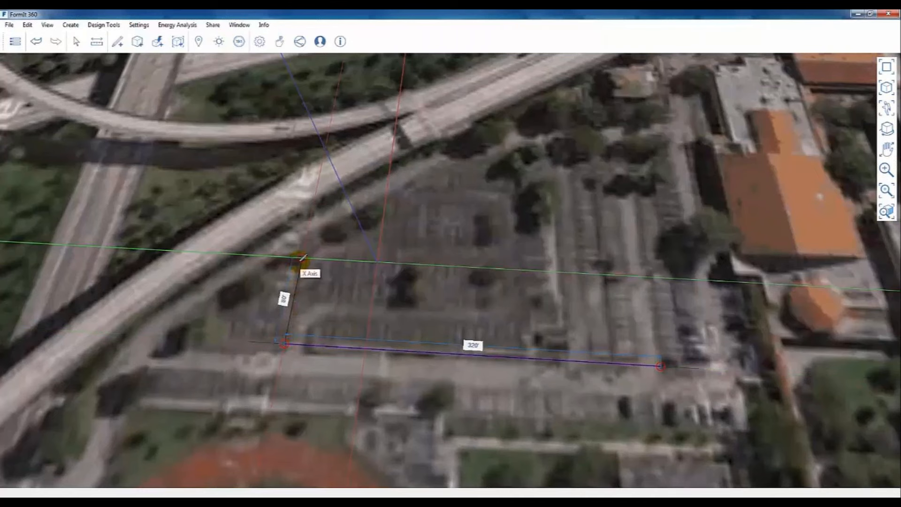
click(303, 257)
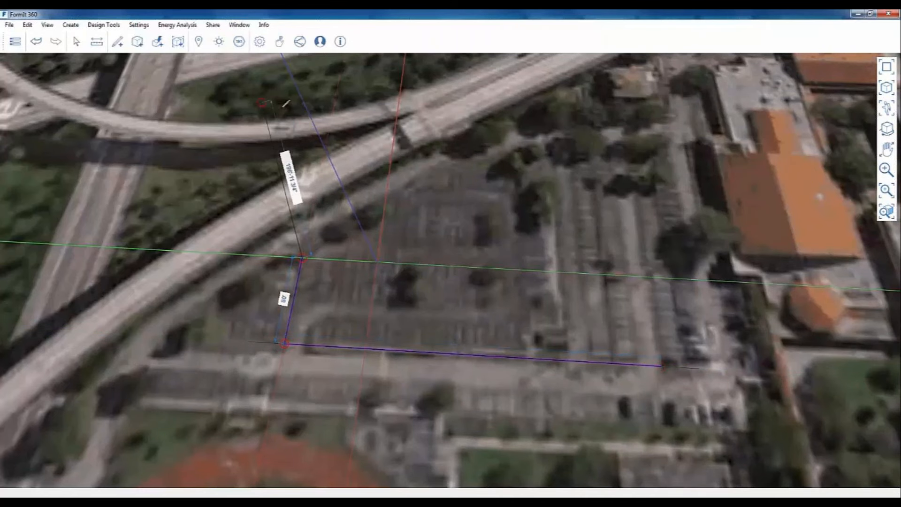
Draw an arc from the free end of the 80' line, following the curved highway edge of the parking lot
click(117, 42)
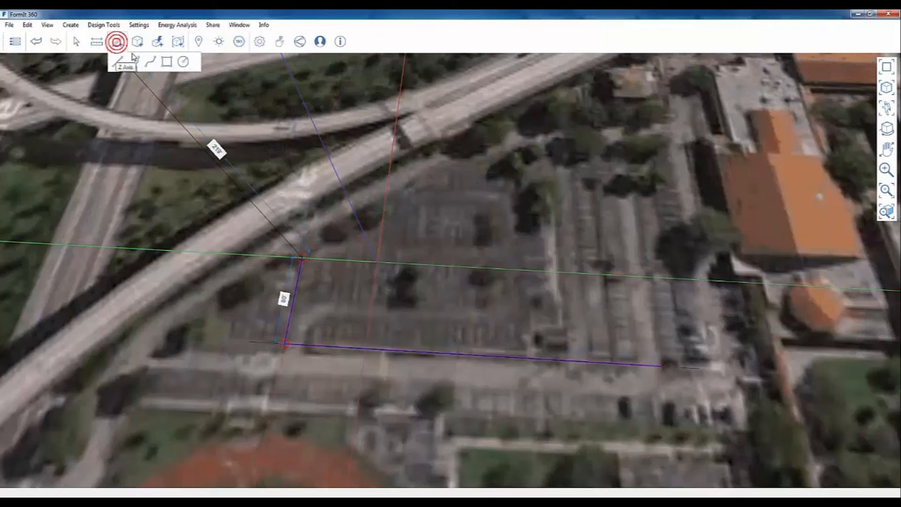
click(134, 61)
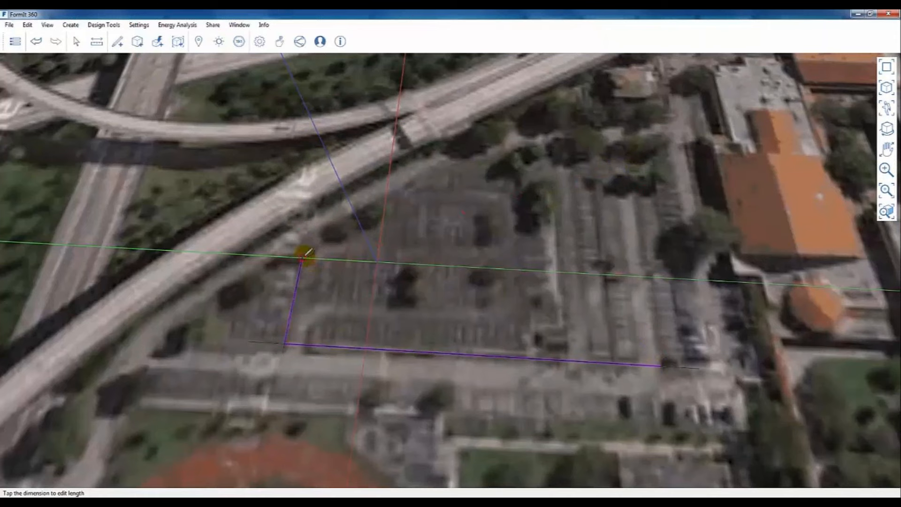
click(302, 258)
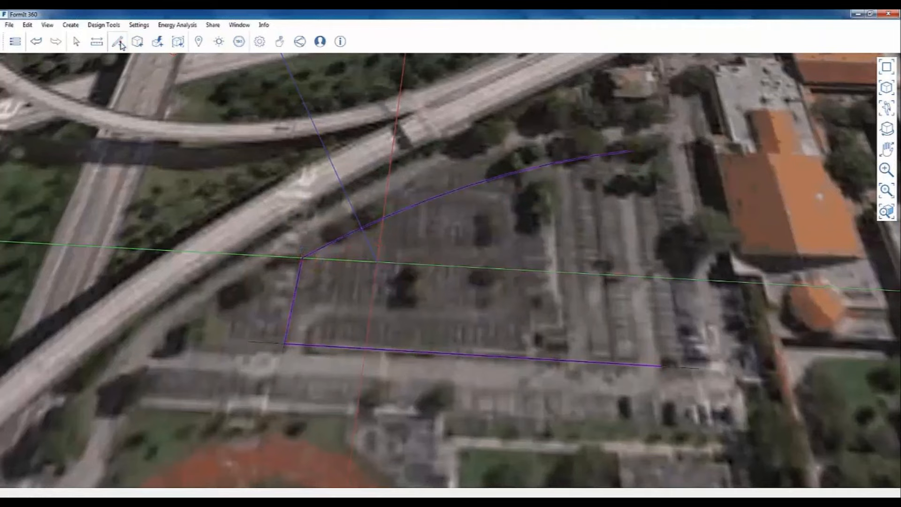
Close the building footprint with a straight line about 200' long from the 320' line's open end to the arc's end
click(118, 42)
click(121, 63)
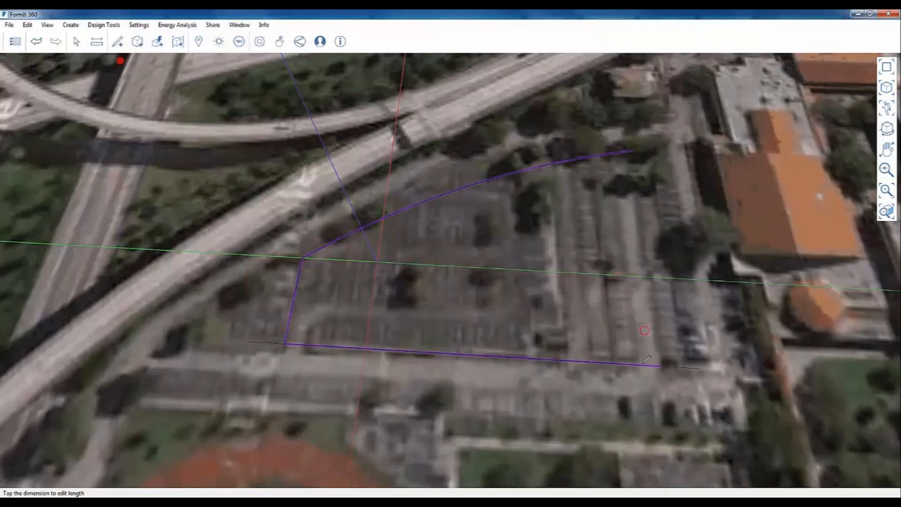
click(661, 366)
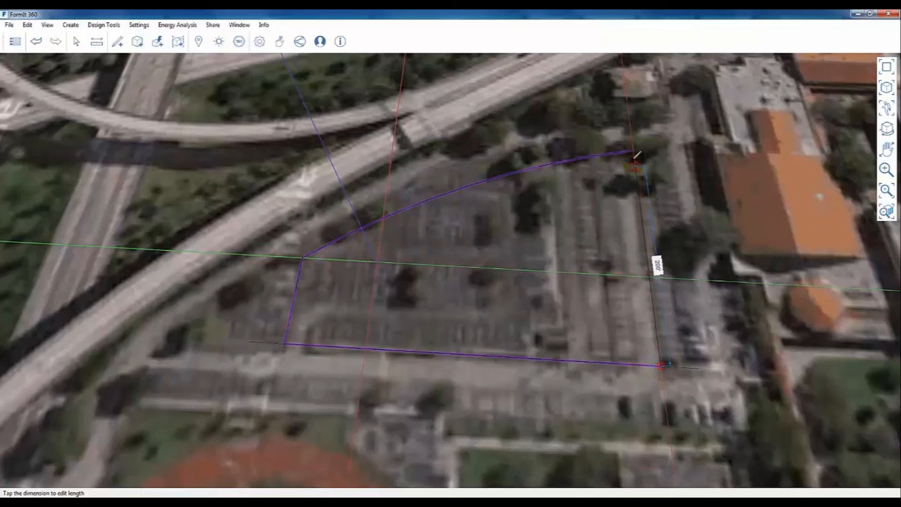
click(633, 151)
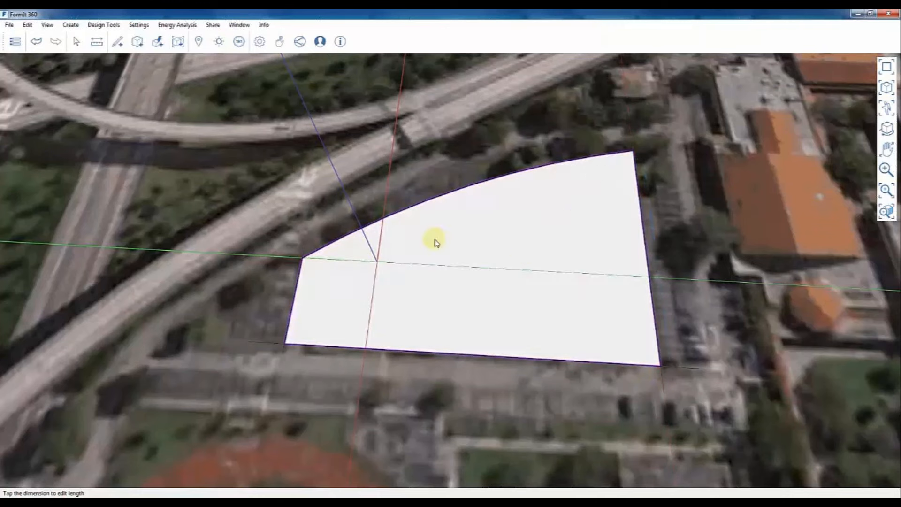
Extrude the footprint face upward into a building mass and set its height to 70'
click(492, 263)
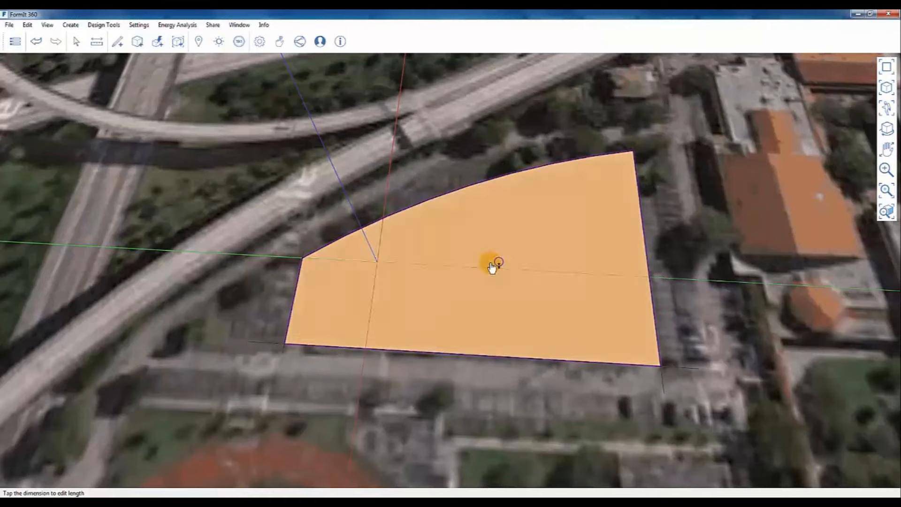
drag(499, 267, 481, 193)
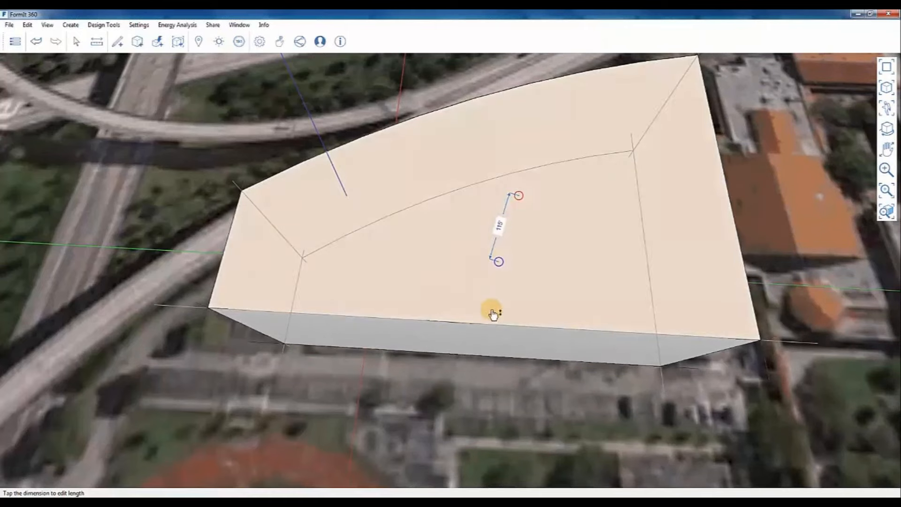
right_drag(489, 373, 441, 291)
click(491, 208)
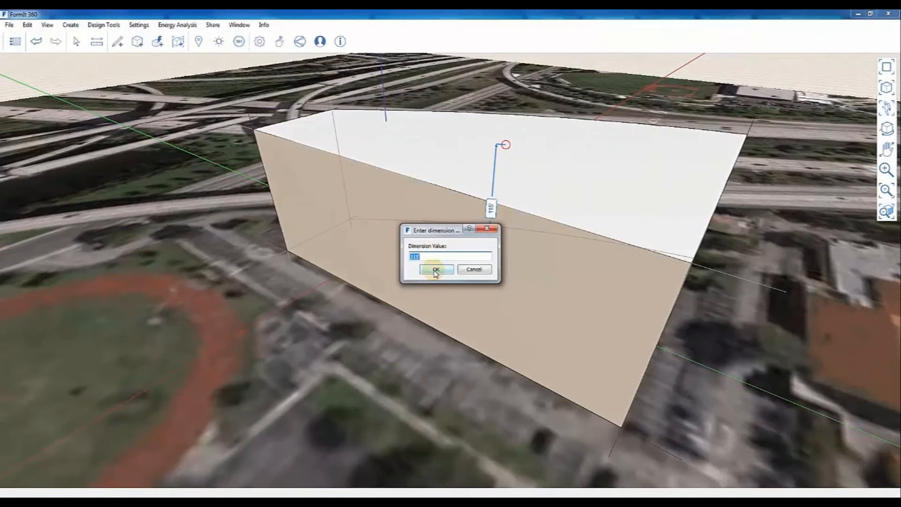
text(70)
click(435, 270)
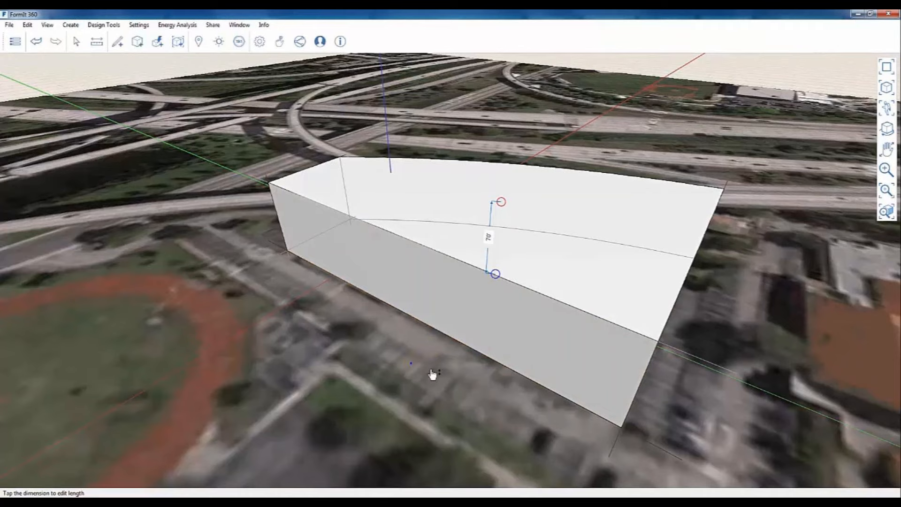
middle_drag(432, 374, 590, 370)
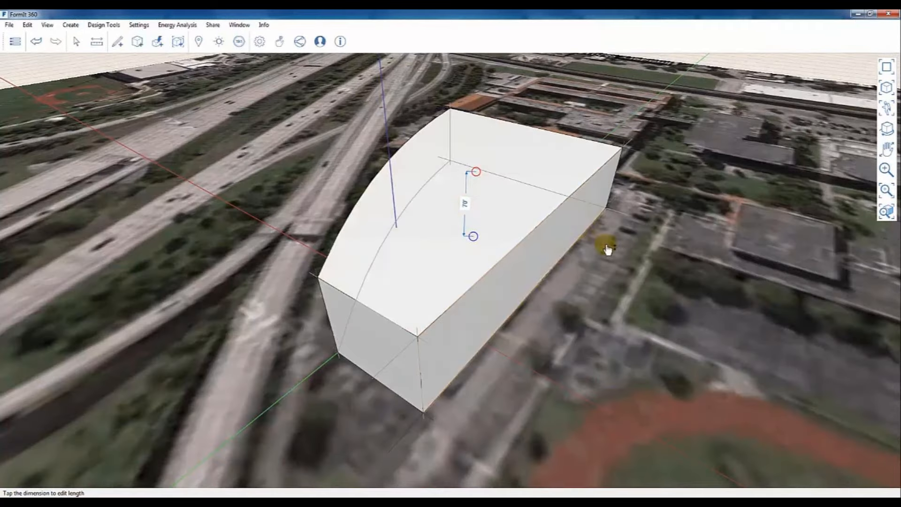
middle_drag(582, 358, 724, 392)
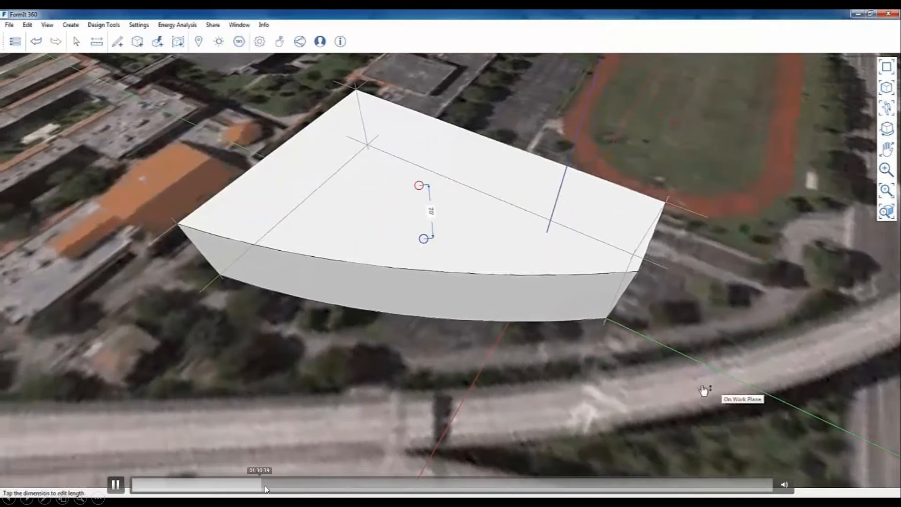
drag(265, 486, 344, 483)
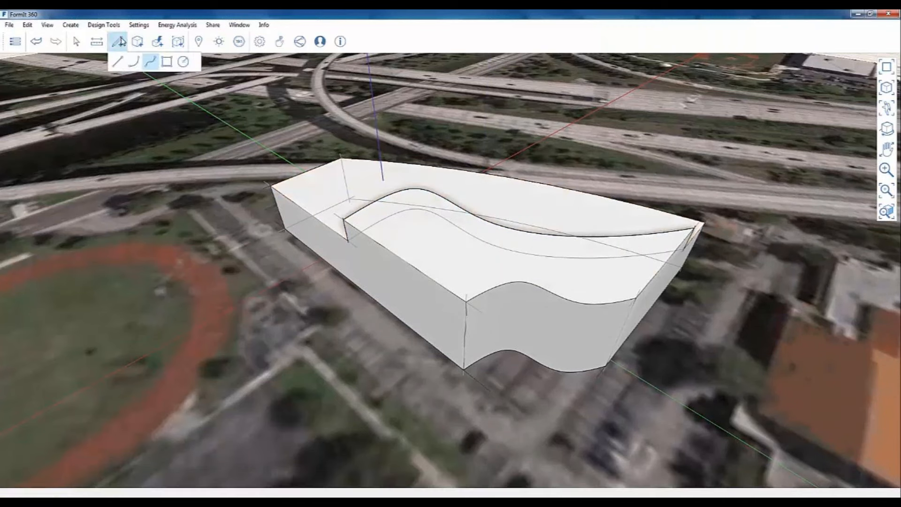
click(414, 483)
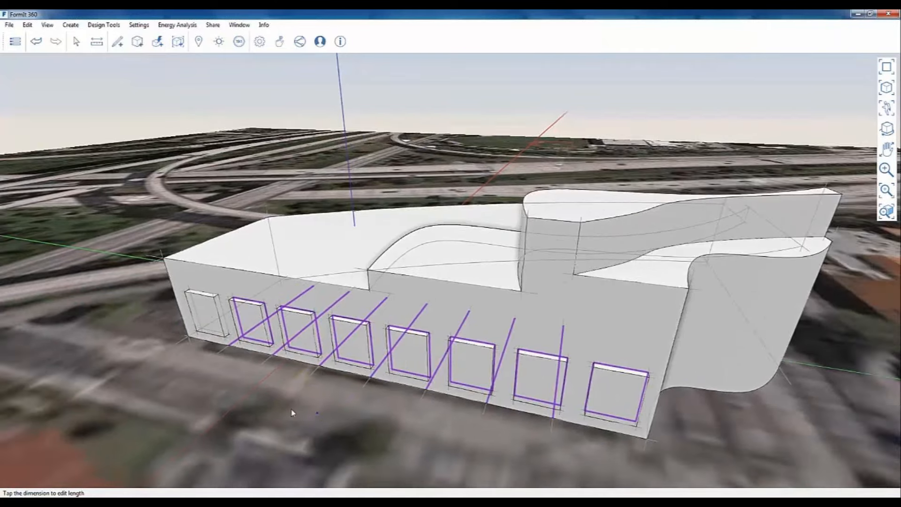
Array the rectangular opening block along the base of the building's end facade at 25' spacing
right_drag(292, 412, 168, 385)
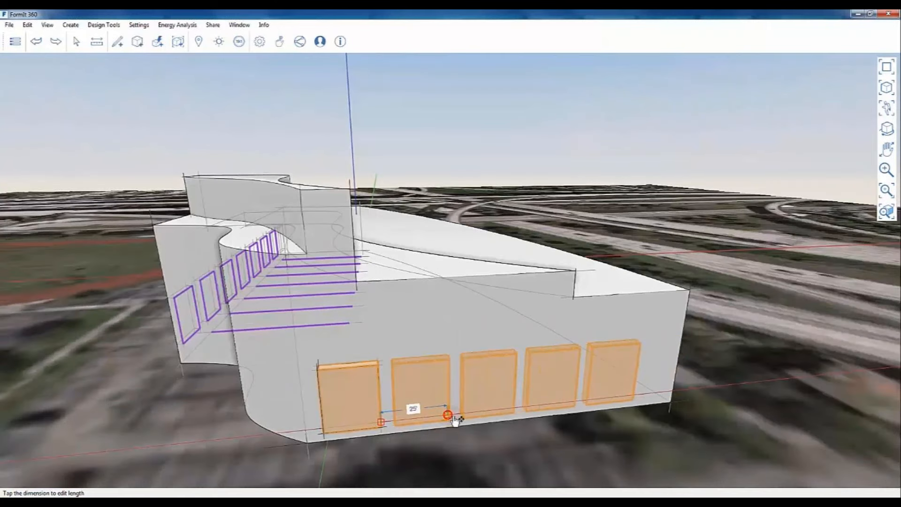
mouse_move(449, 416)
mouse_down()
mouse_move(459, 416)
mouse_move(453, 422)
mouse_up()
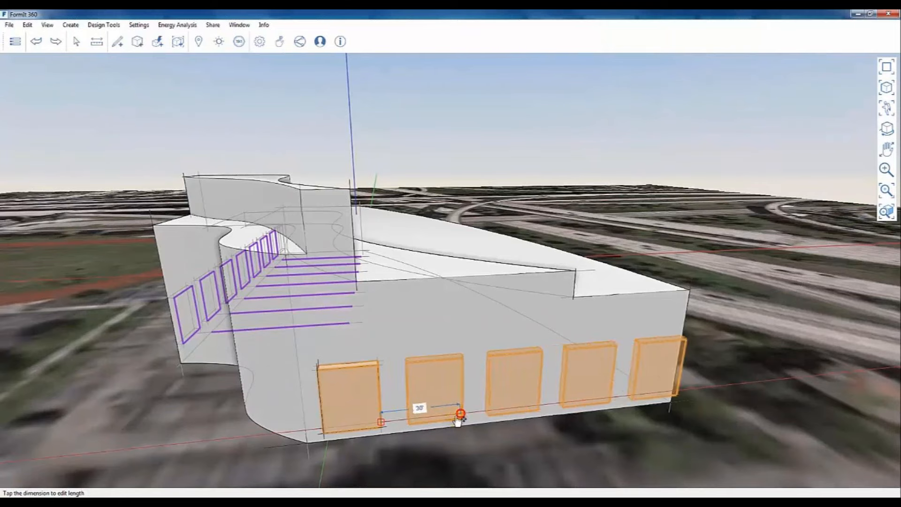
click(472, 445)
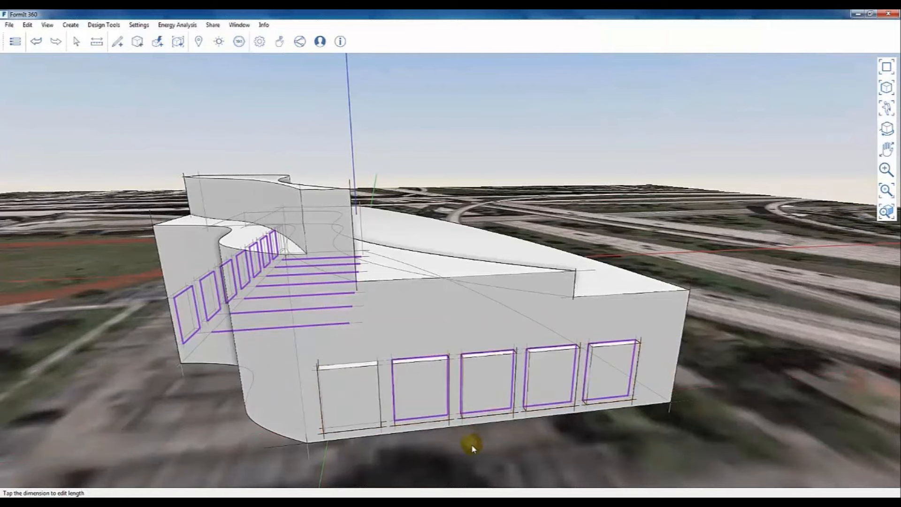
Save the model to the A360 Gallery with the Save As option
middle_drag(253, 424, 320, 428)
click(15, 42)
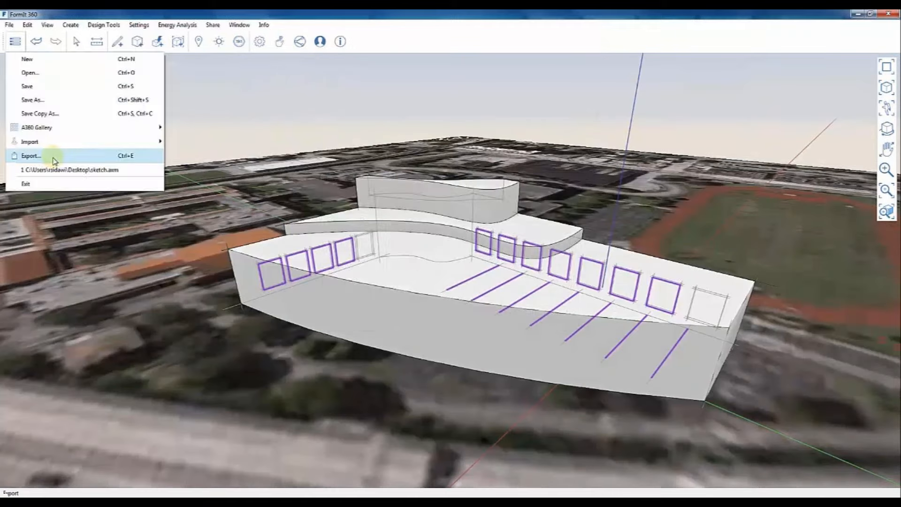
click(53, 160)
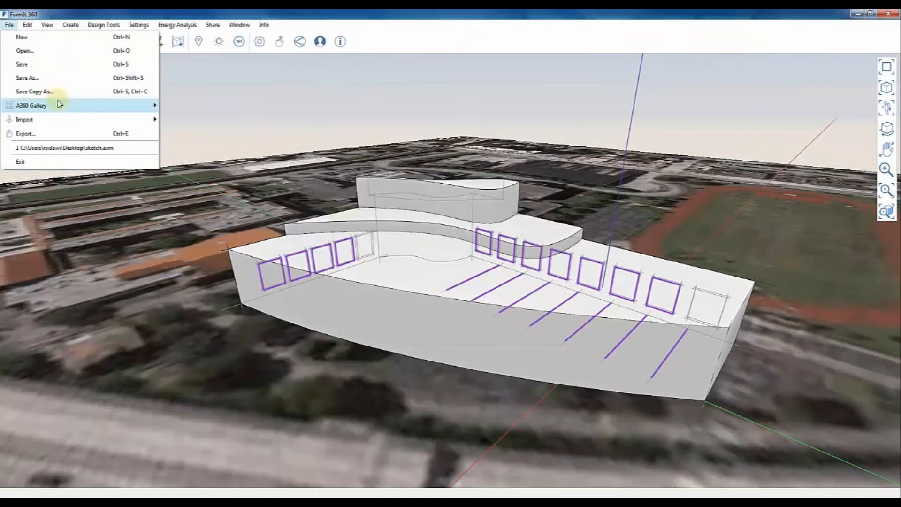
mouse_move(59, 107)
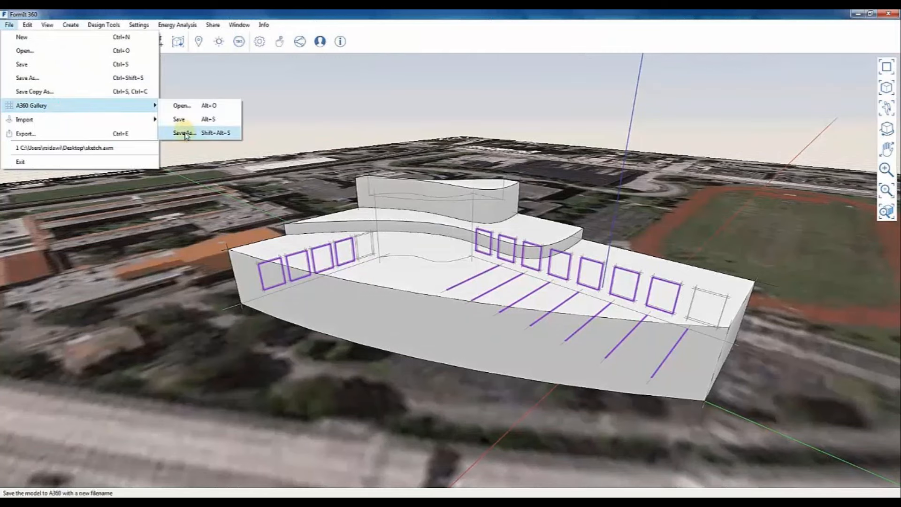
click(185, 133)
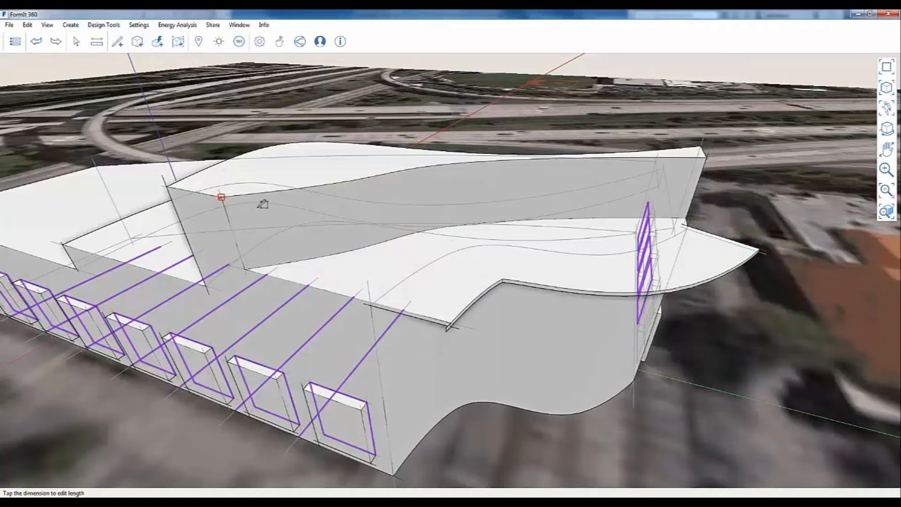
Draw a thin rectangular overhang profile at the upper volume's roof corner, entering 1 as its dimension
click(298, 215)
text(1)
click(439, 270)
Sweep the thin rectangular profile along the upper volume's curved roof edge to form an overhang
click(157, 43)
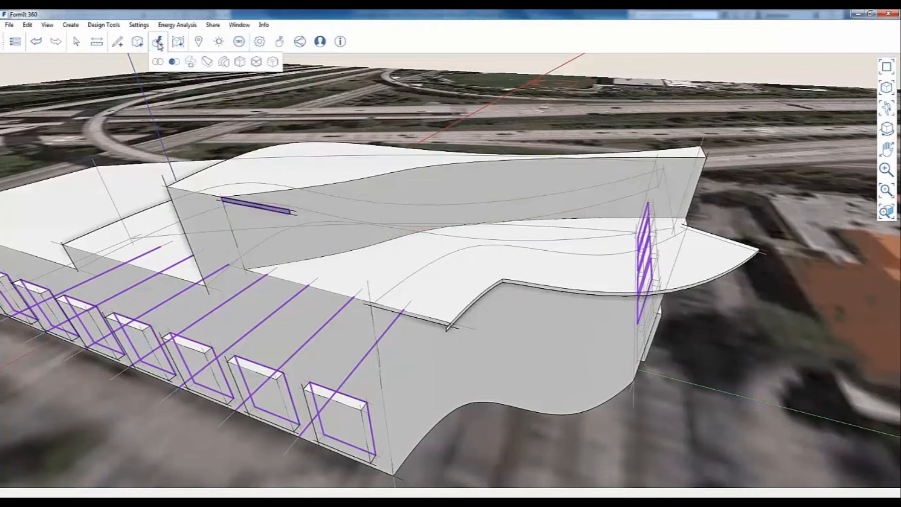
click(191, 61)
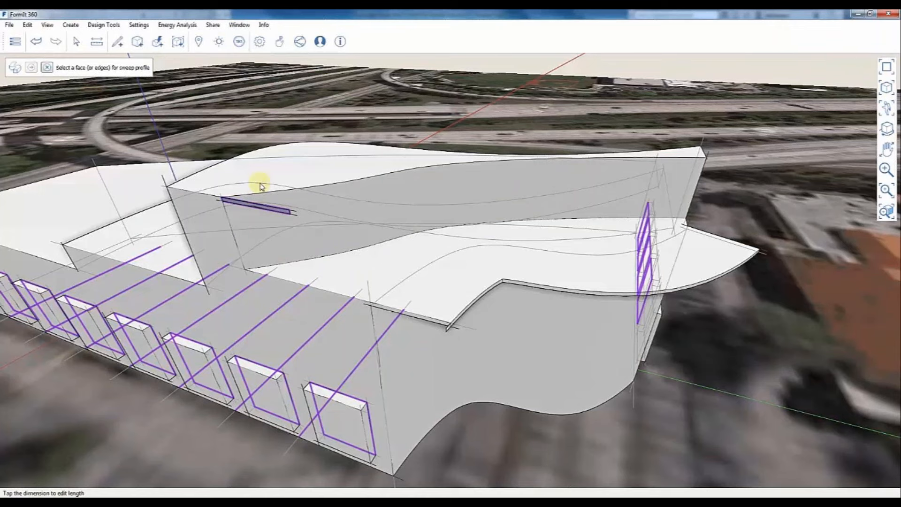
click(273, 212)
click(316, 183)
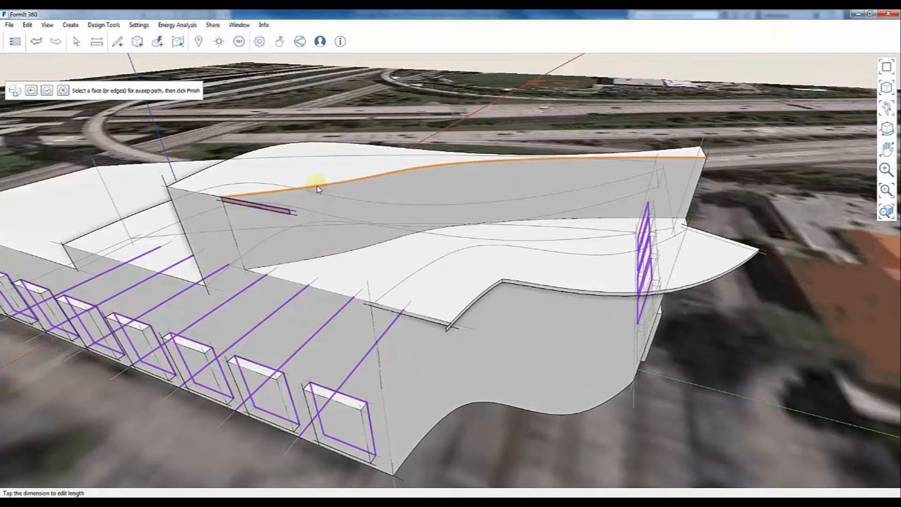
click(47, 90)
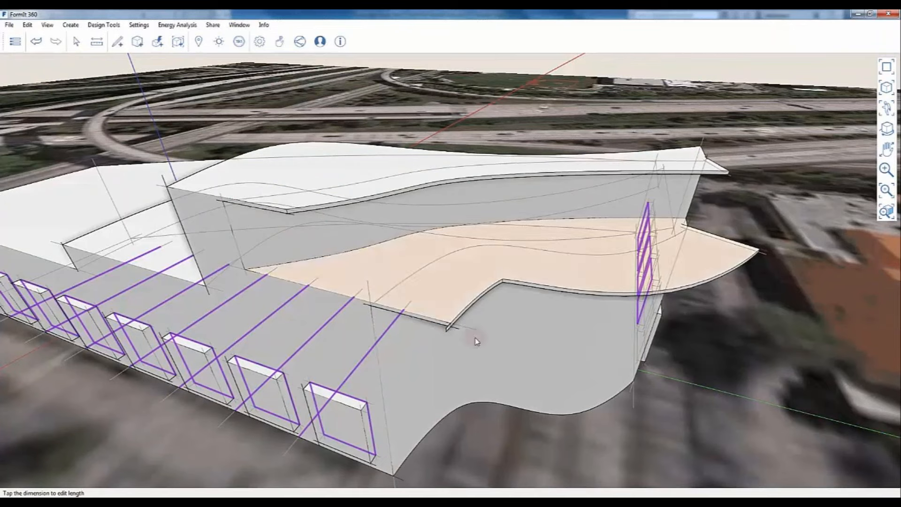
middle_drag(500, 357, 296, 318)
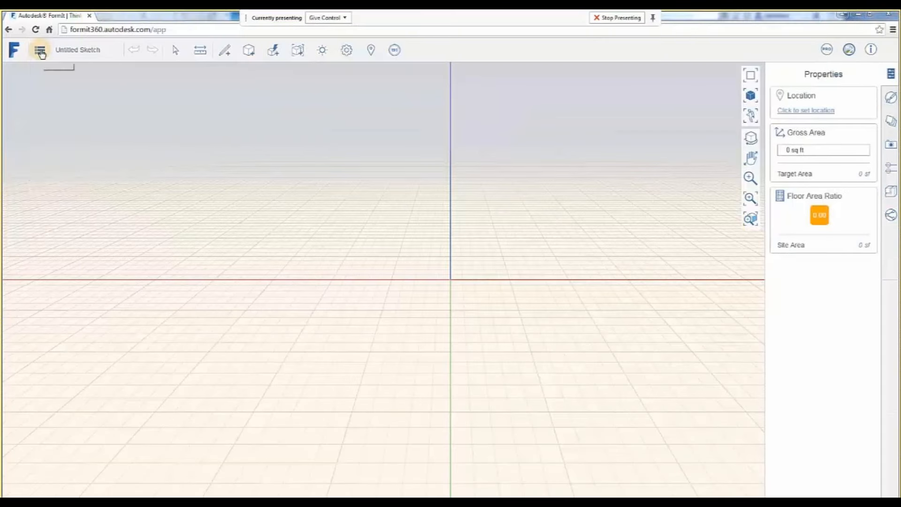
Switch to FormIt 360 in the web browser, open June 26 Sketch from A360 Drive and start a sharing session
click(40, 49)
mouse_move(89, 105)
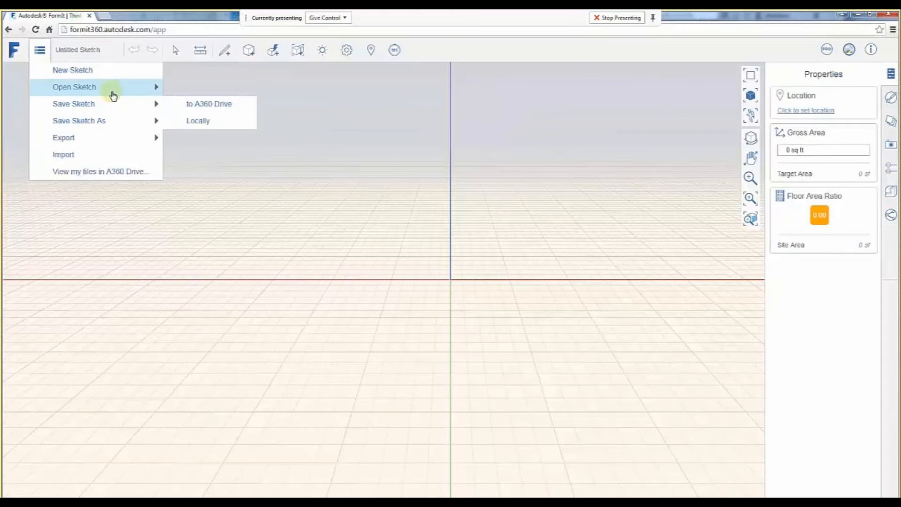
mouse_move(115, 94)
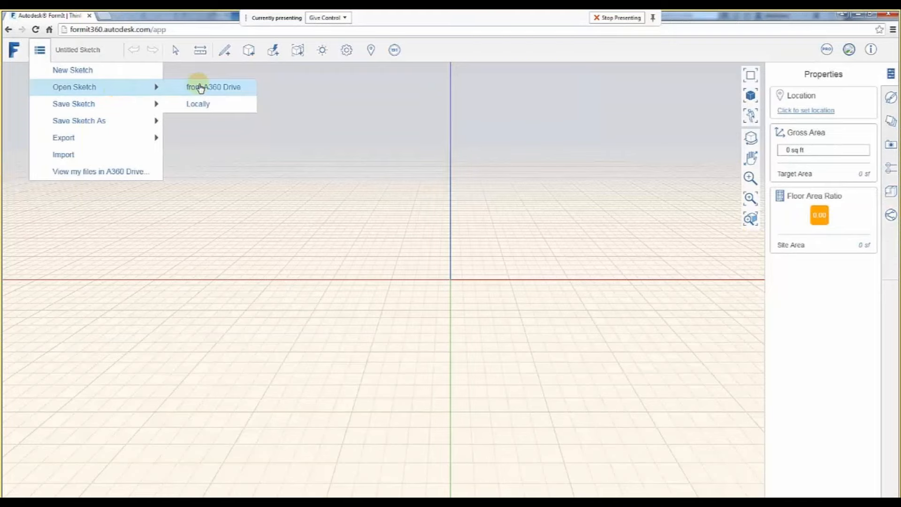
click(201, 87)
double_click(297, 179)
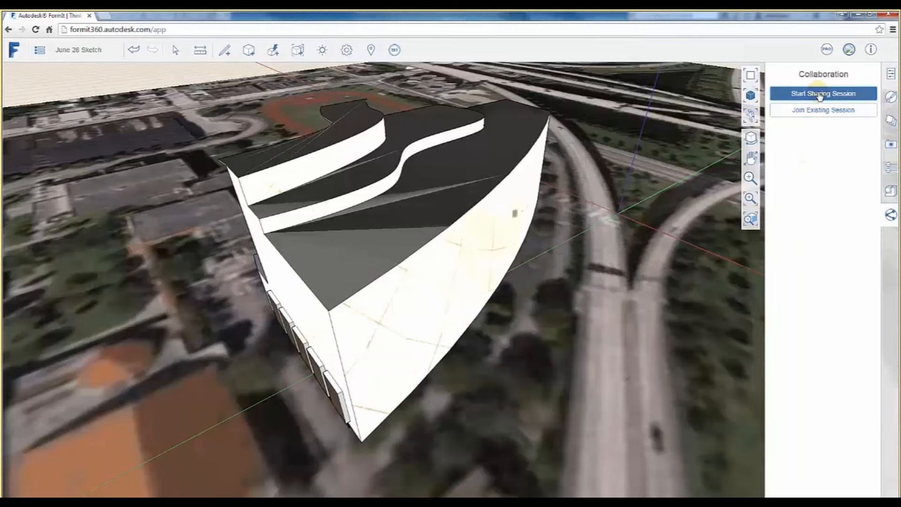
click(819, 94)
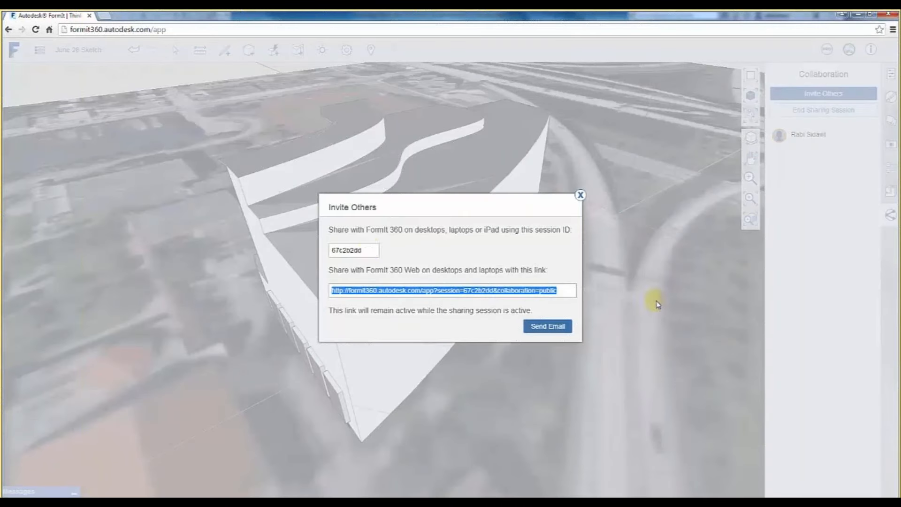
Email the sharing-session invitation to a colleague and turn on the camera option for the participant who joined the session
click(365, 252)
double_click(365, 252)
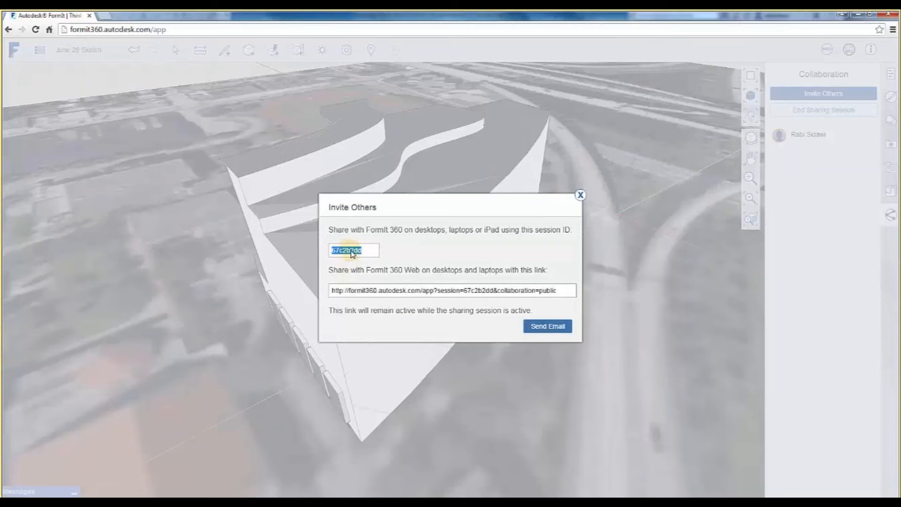
click(533, 327)
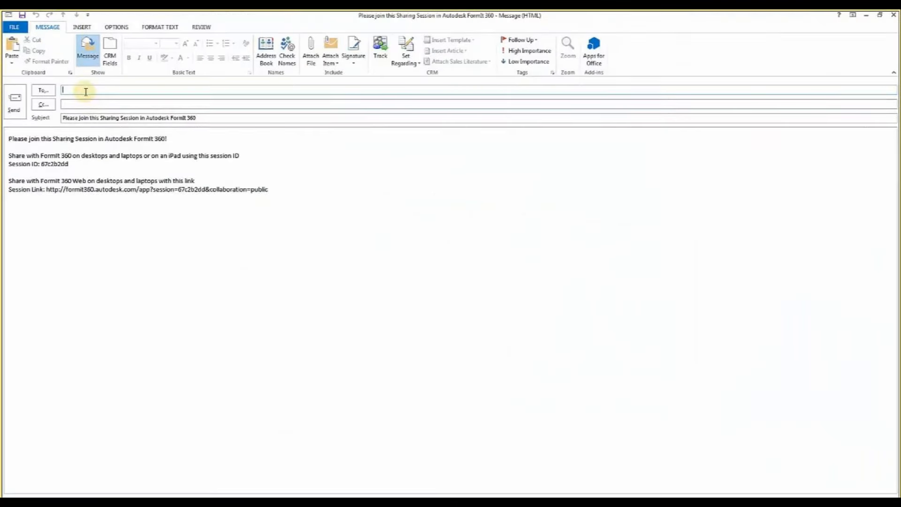
text(mp)
click(80, 102)
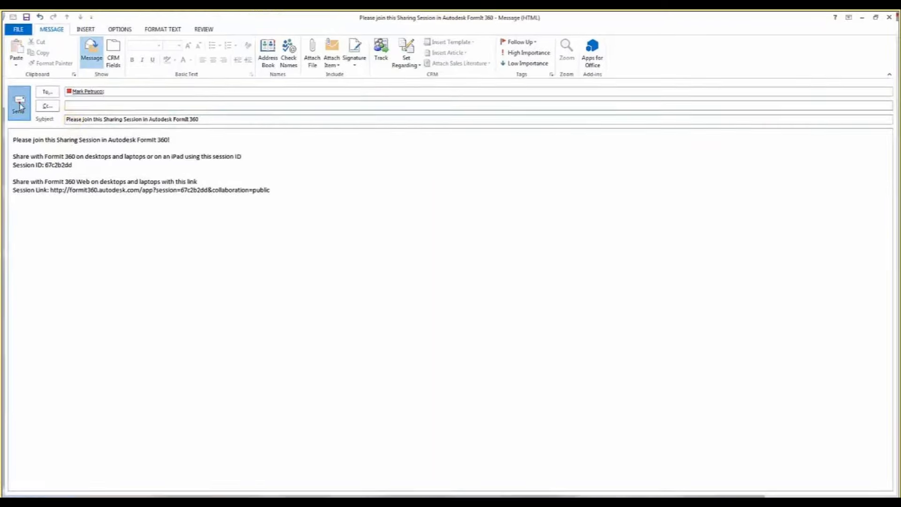
click(20, 107)
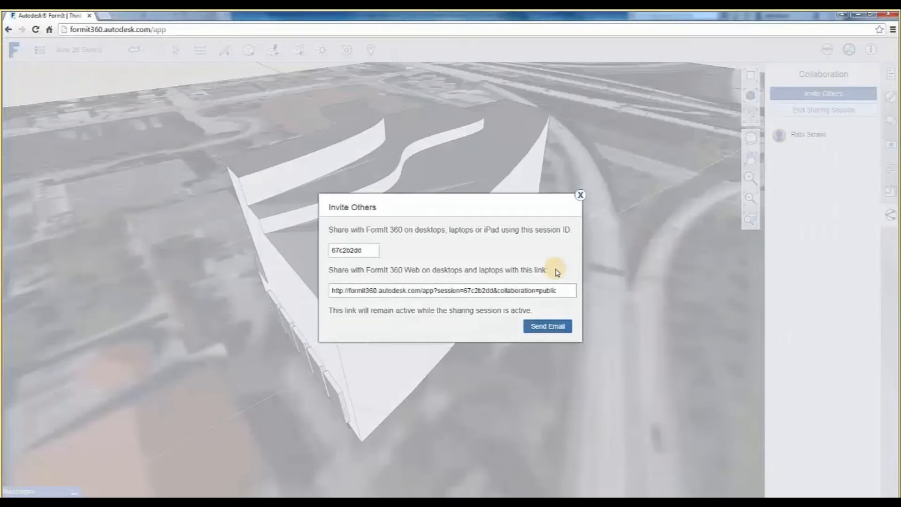
click(580, 196)
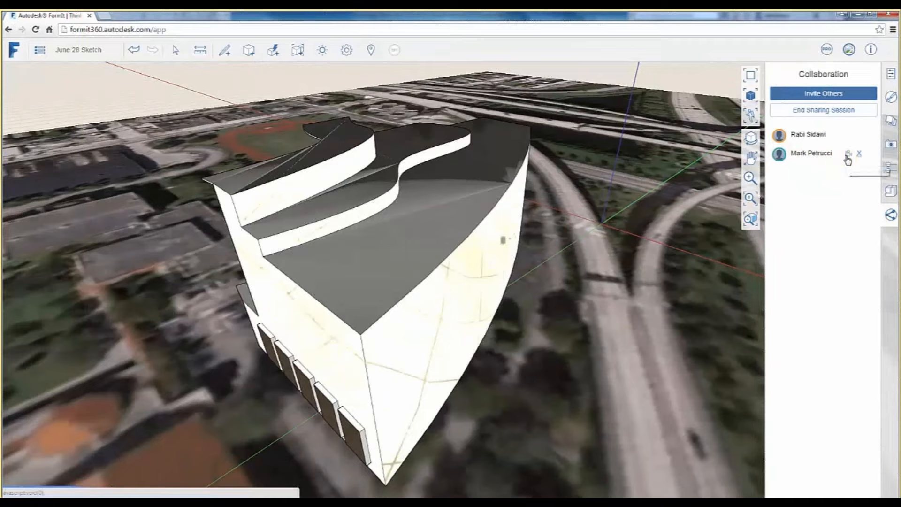
click(848, 153)
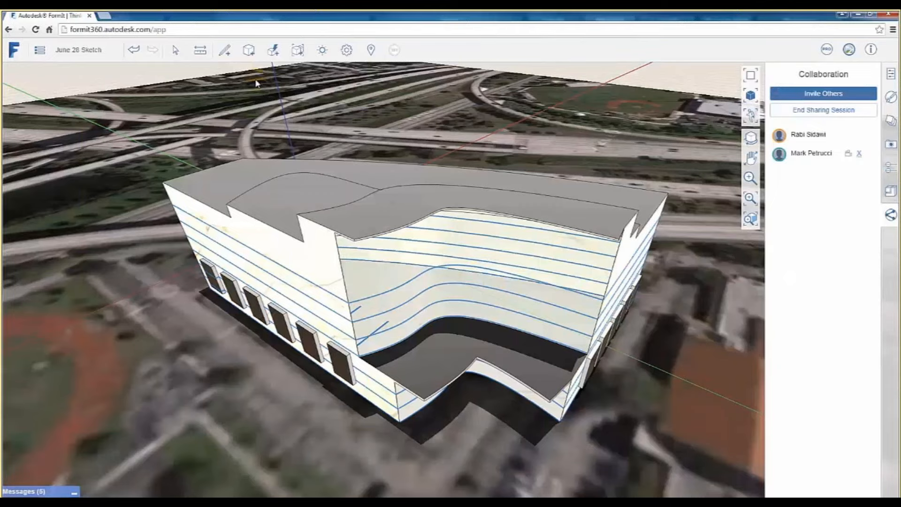
Set the building's sun and shadow study to Jul 29 at 2:14 PM with shadows on
click(323, 51)
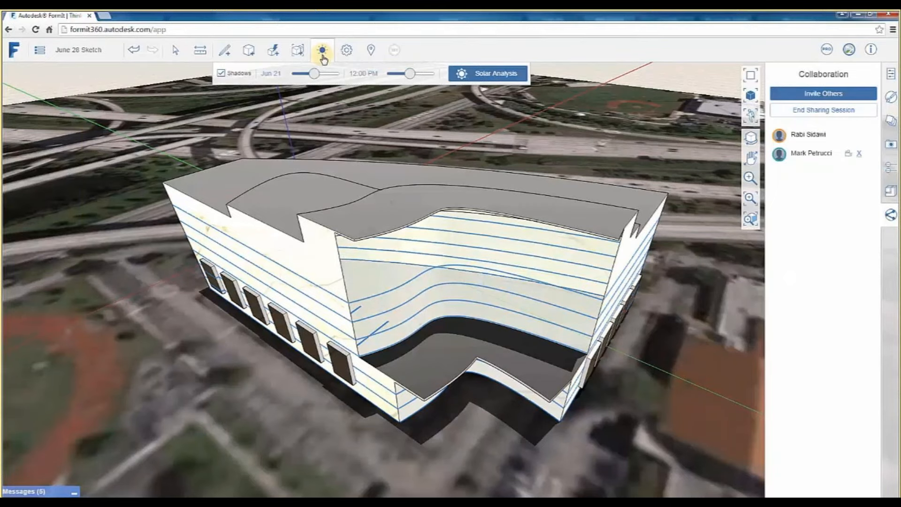
drag(318, 74, 323, 78)
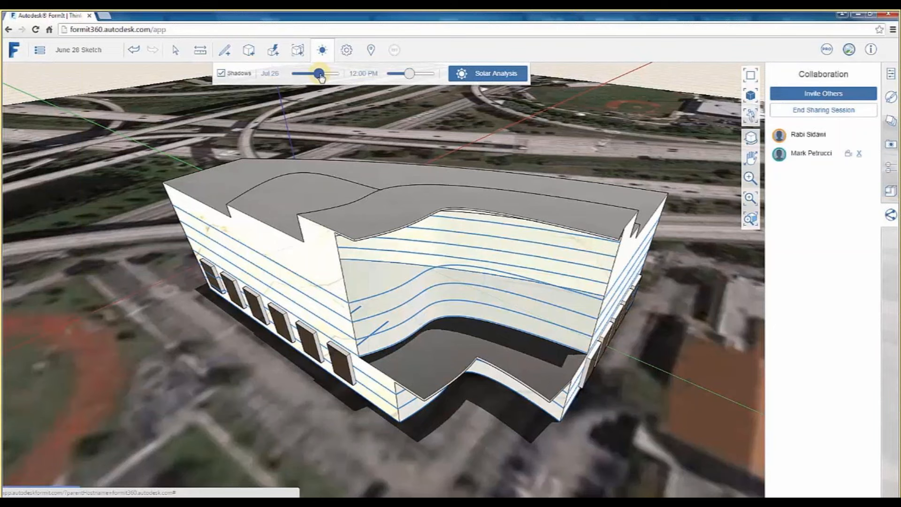
drag(322, 78, 322, 77)
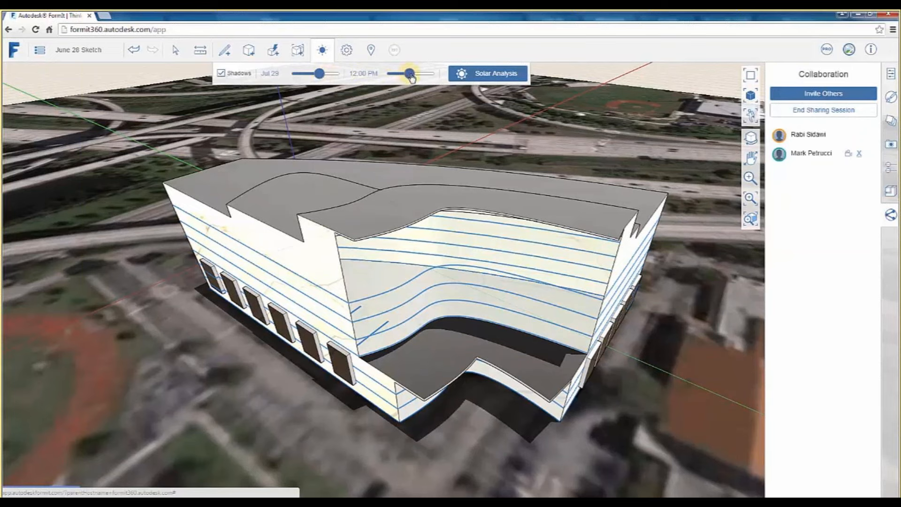
drag(415, 79, 421, 78)
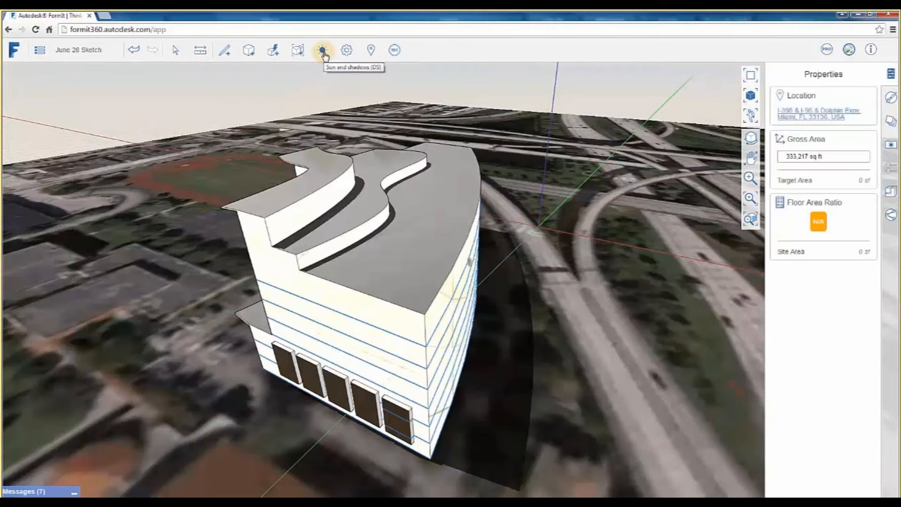
Run a Month Peak solar analysis for July on the whole building and inspect the radiation values on its faces
click(323, 53)
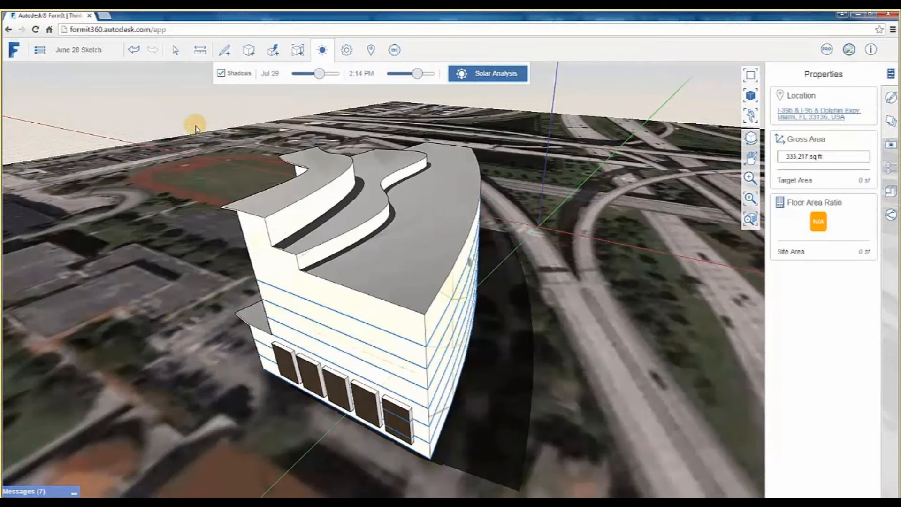
click(64, 99)
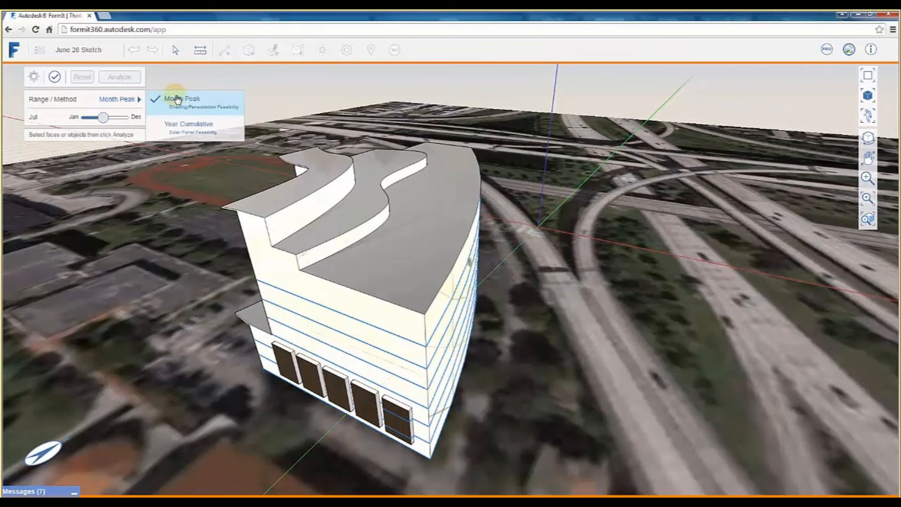
click(135, 205)
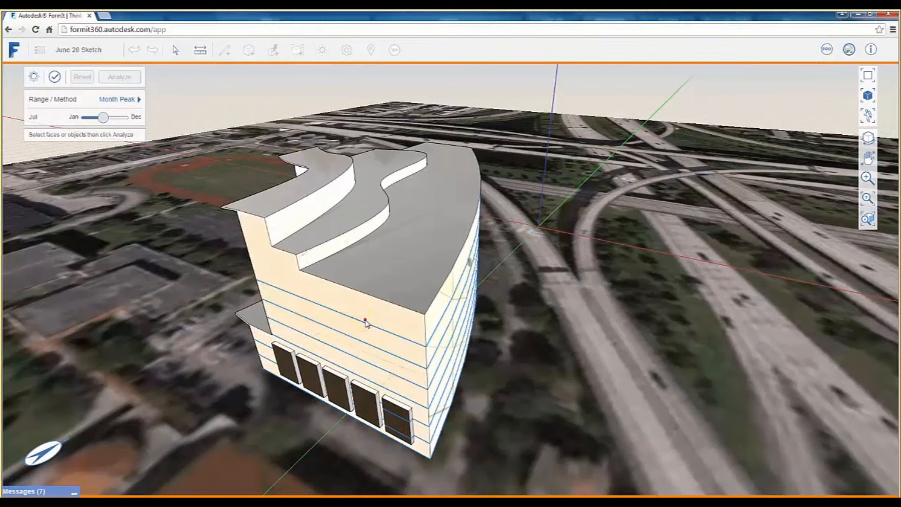
click(366, 323)
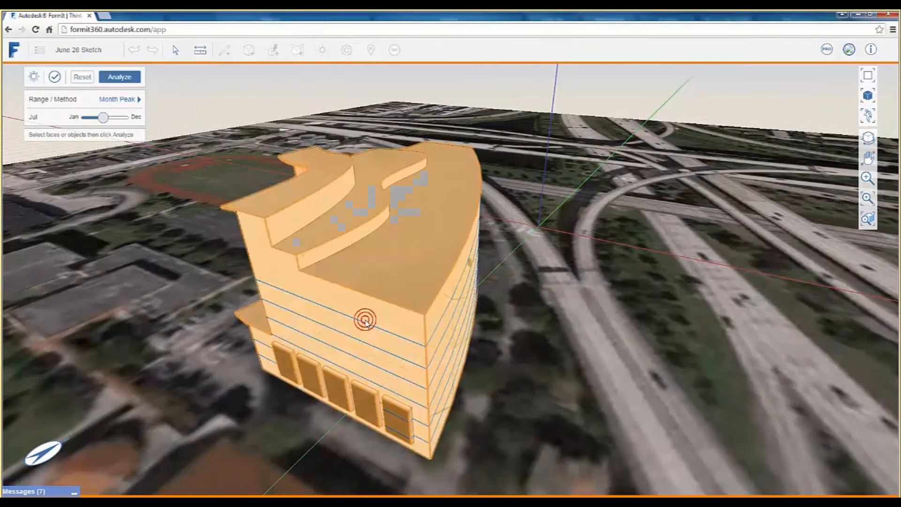
click(115, 77)
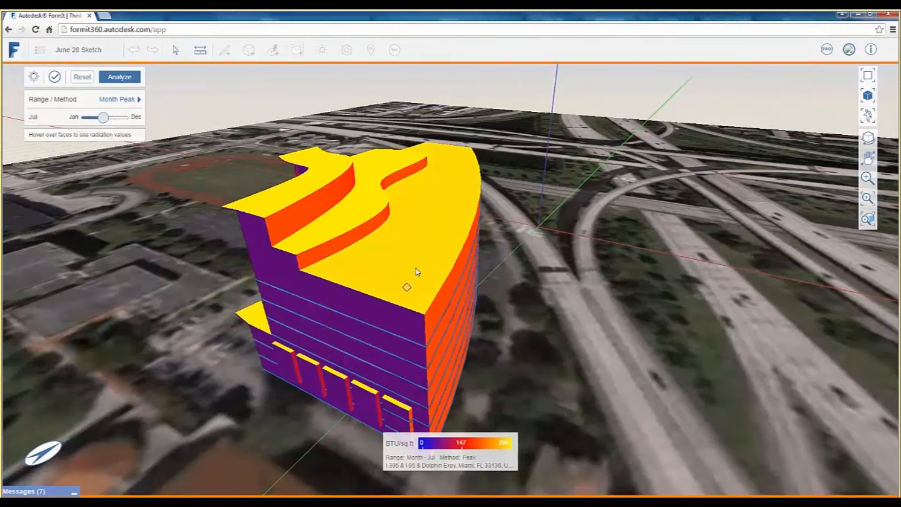
mouse_move(397, 262)
click(377, 313)
mouse_move(397, 263)
mouse_move(437, 320)
middle_drag(282, 430, 562, 402)
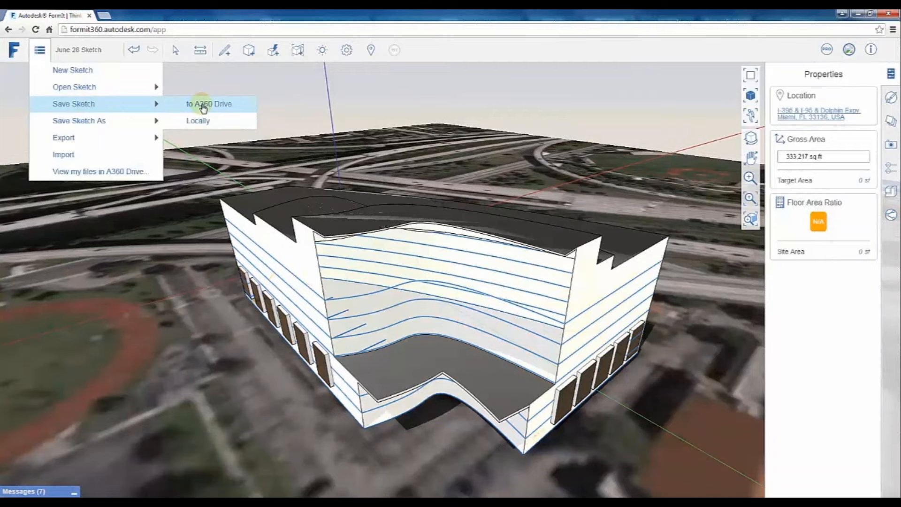
Save the sketch to A360 Drive and download June 28 Sketch.axm and June 28 Sketch.rvt from the FormIt folder
click(203, 105)
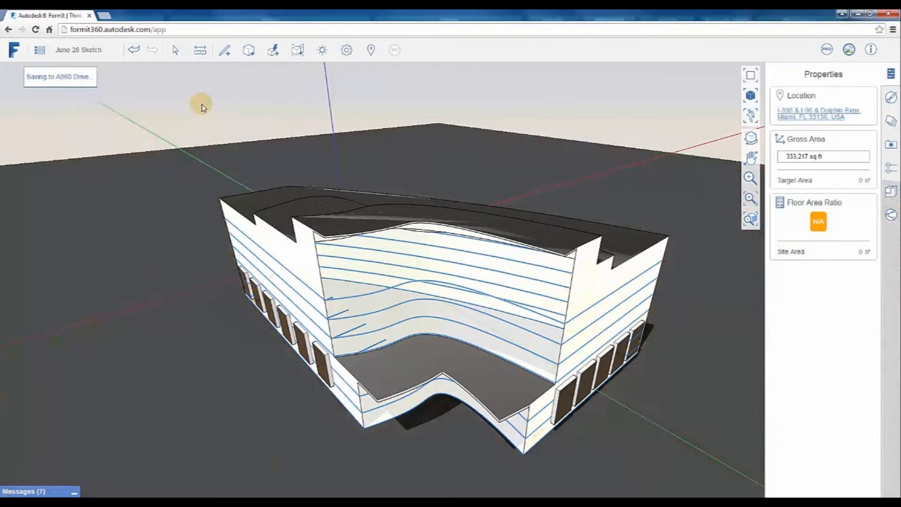
click(227, 259)
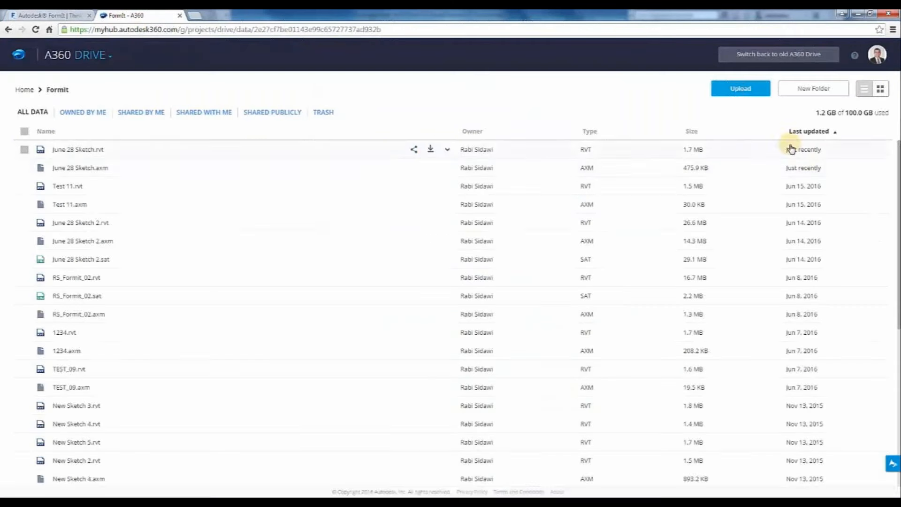
click(430, 167)
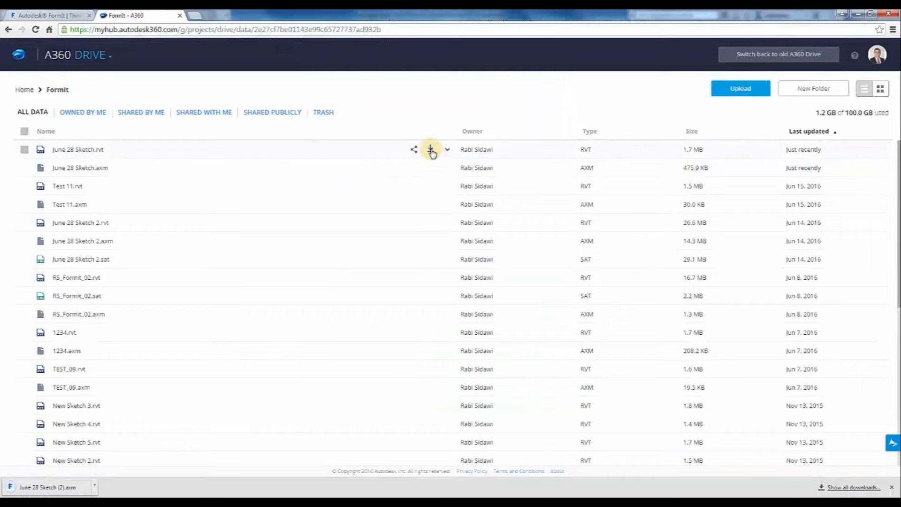
click(430, 150)
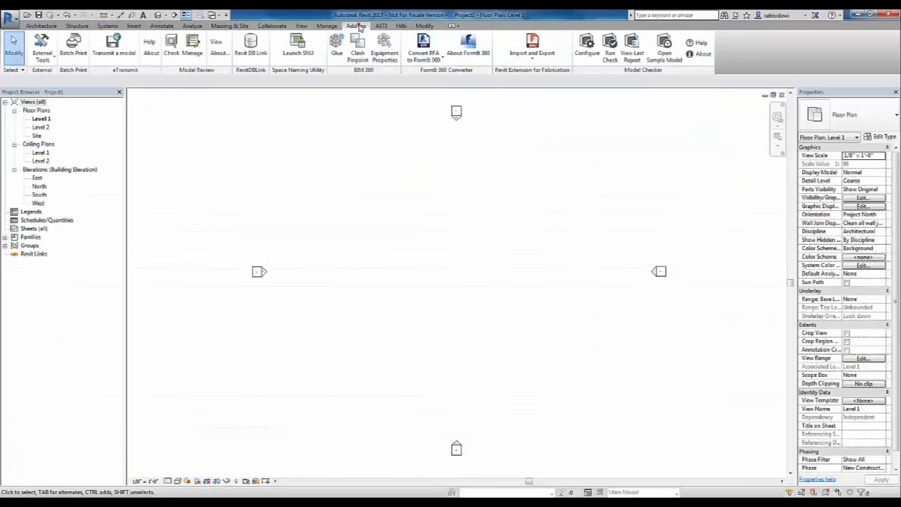
Switch to Revit, import the FormIt 360 sketch into the current project and examine the building in the {3D} view
click(424, 56)
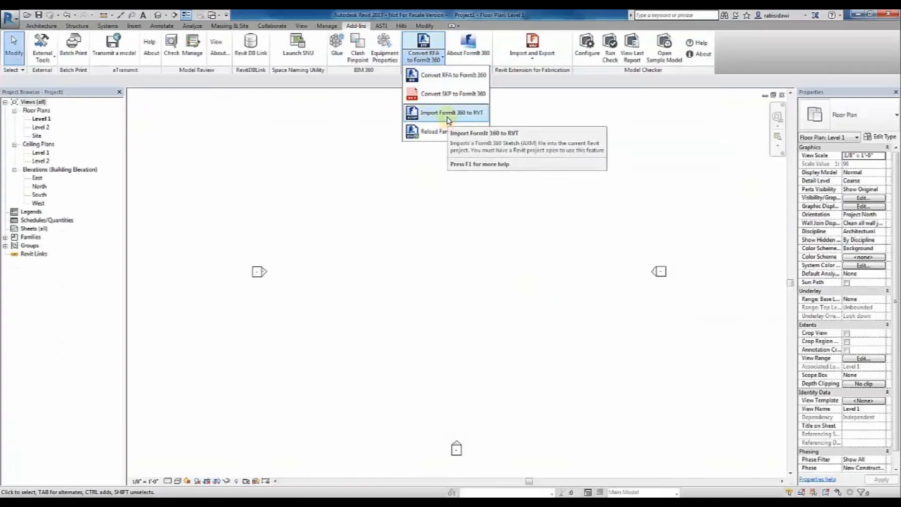
click(449, 115)
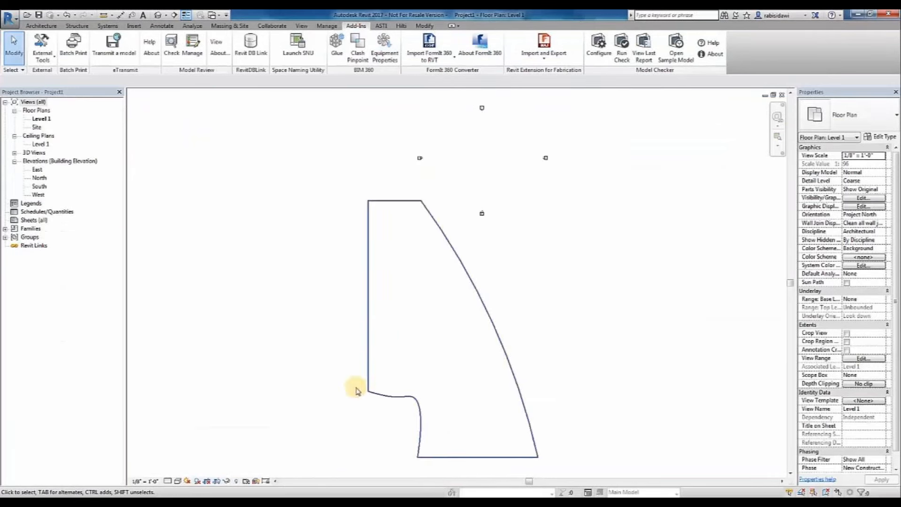
click(15, 153)
double_click(38, 161)
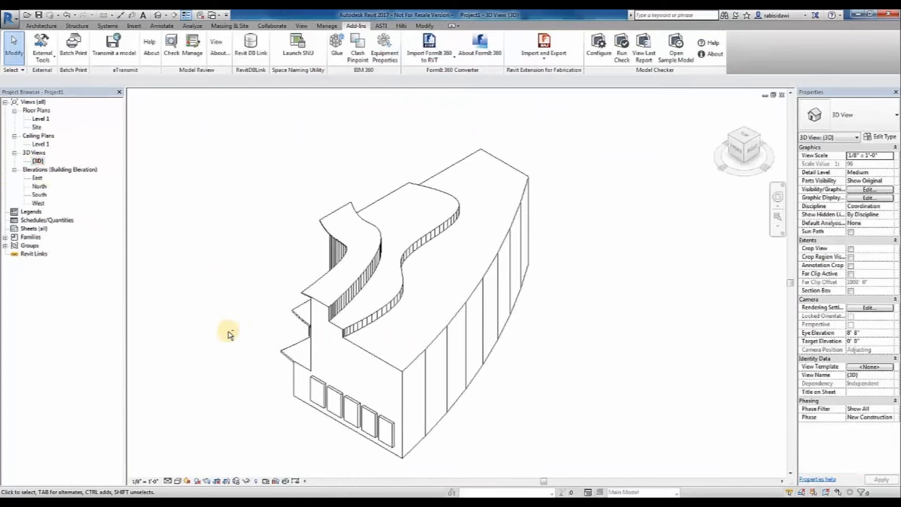
shift+middle_drag(234, 339, 489, 417)
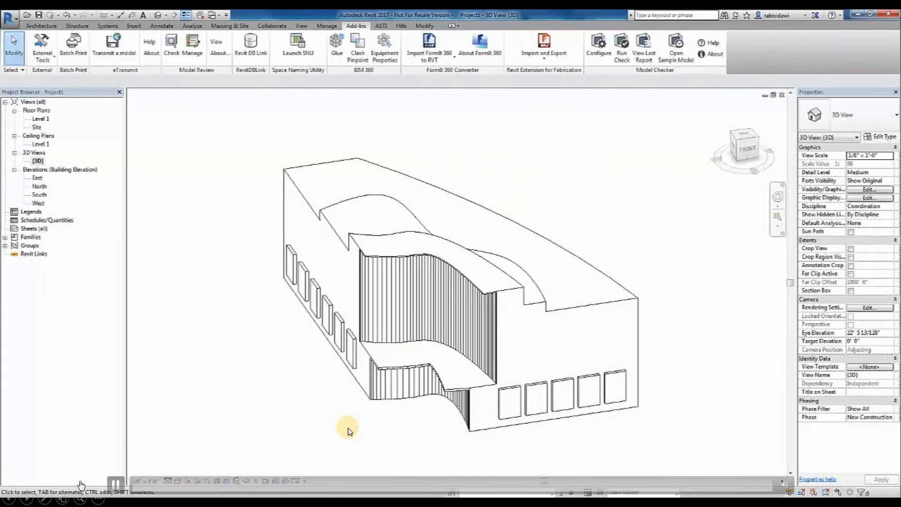
click(26, 499)
click(27, 499)
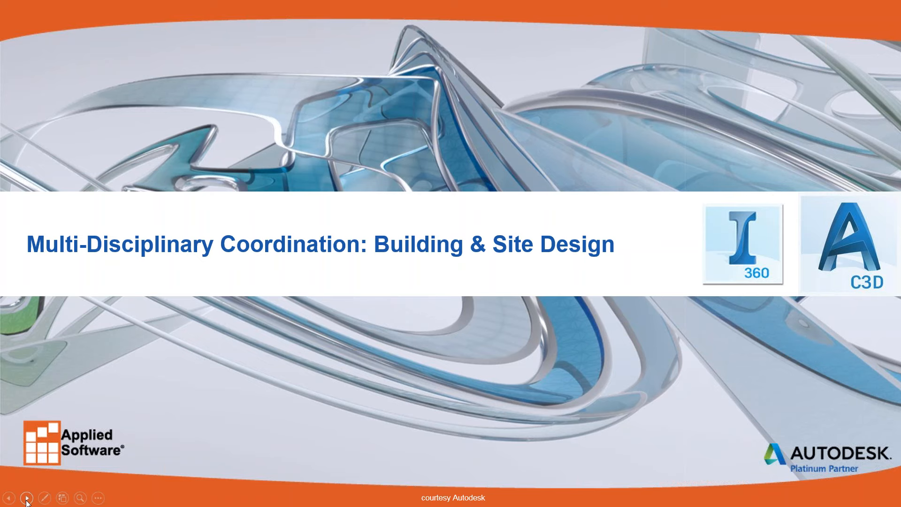
click(27, 498)
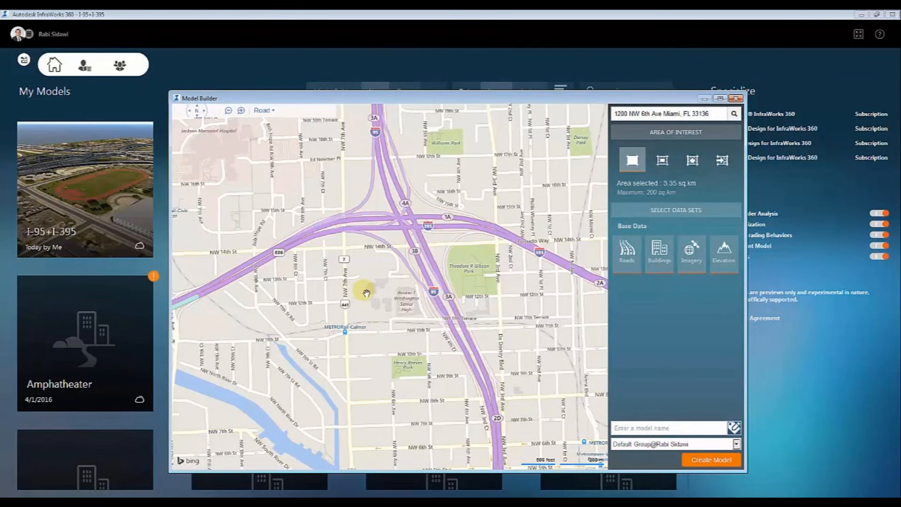
In InfraWorks 360 Model Builder, frame an area of about 0.84 sq km around the interchange and create a model named after the site address
scroll(366, 293, up, 2)
scroll(369, 292, down, 2)
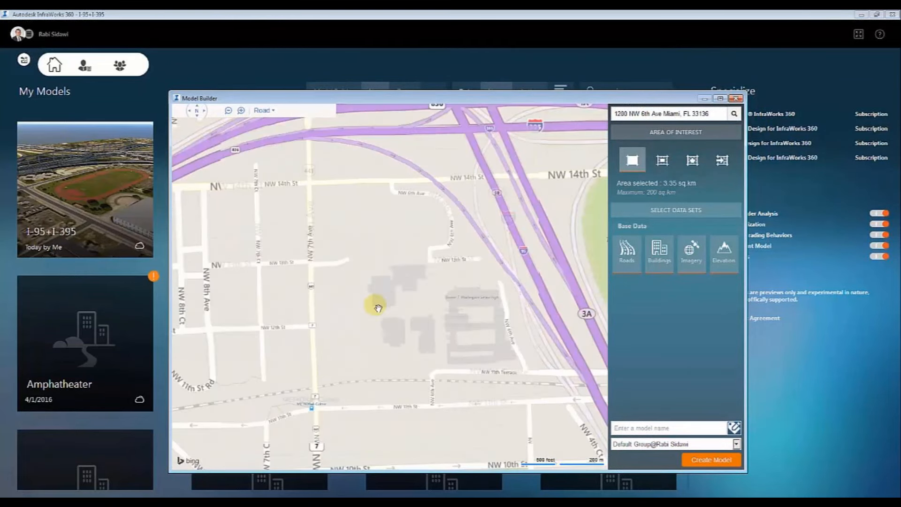
scroll(378, 308, up, 2)
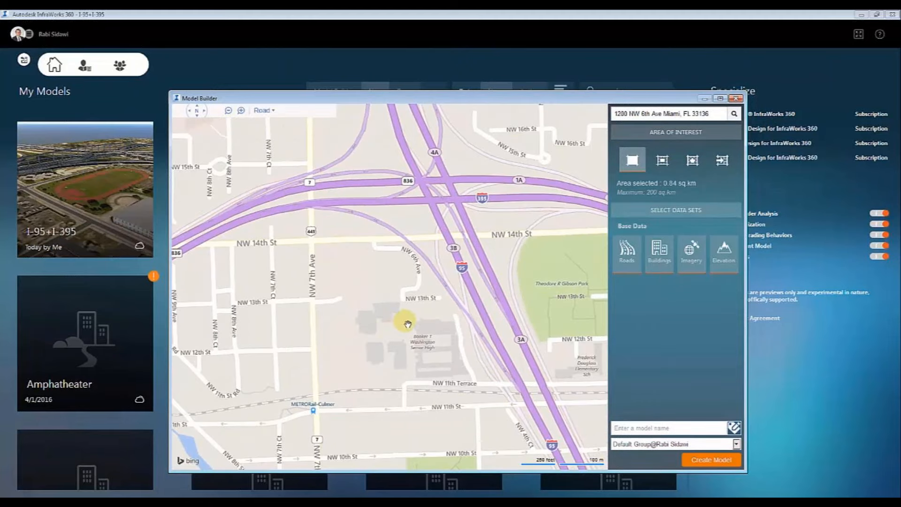
drag(408, 324, 418, 326)
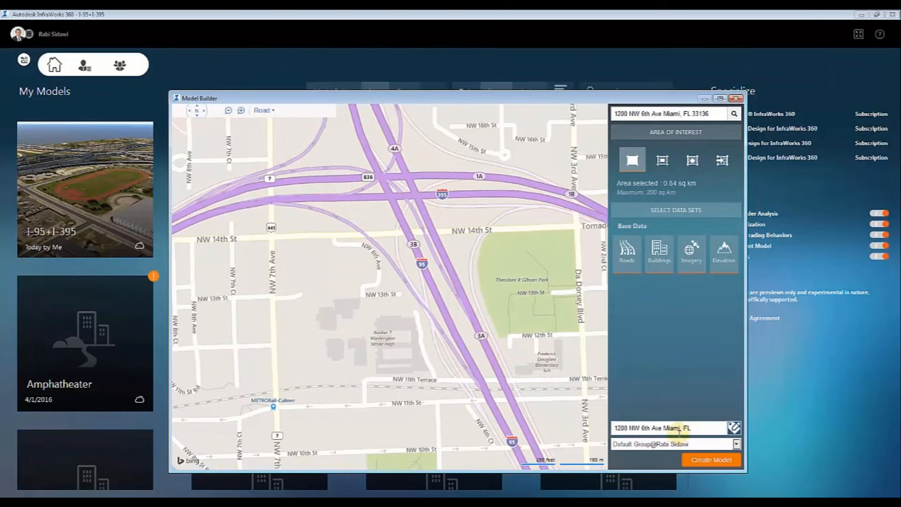
click(707, 430)
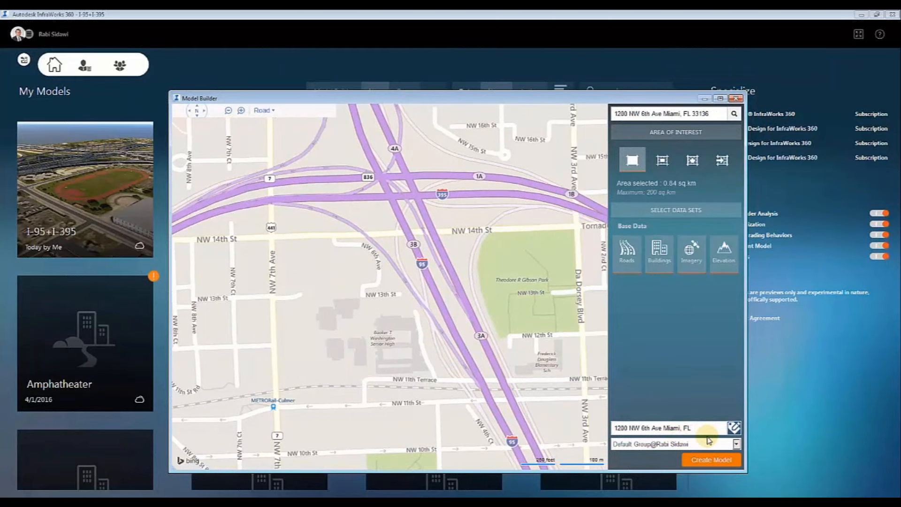
click(711, 461)
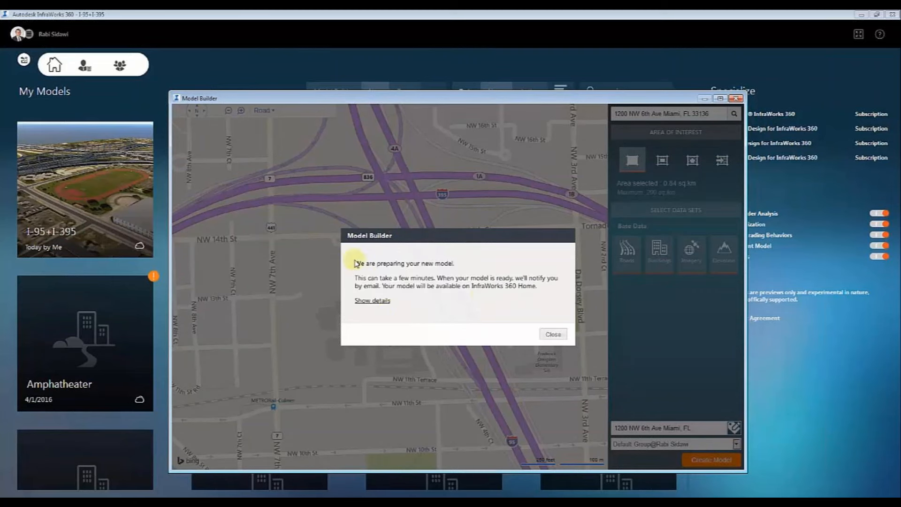
Review the new model's creation details and download the model to the Autodesk InfraWorks Models folder
click(377, 301)
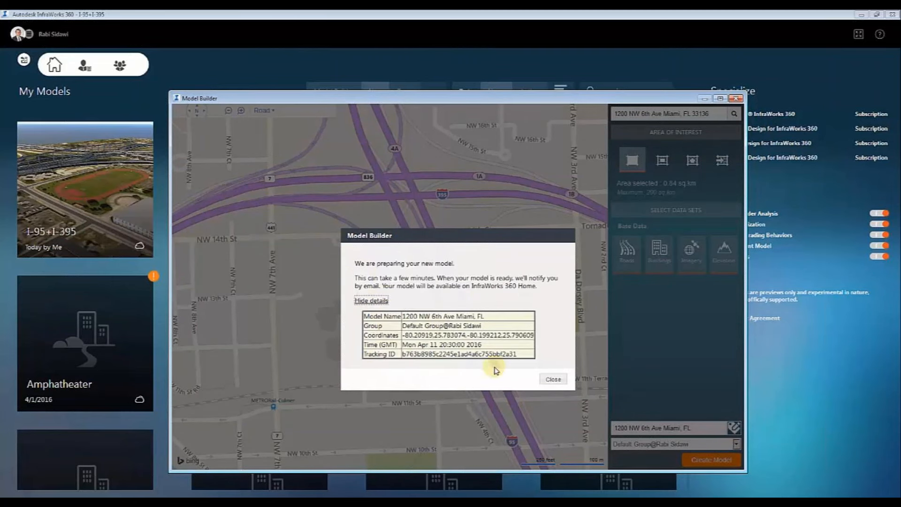
click(554, 381)
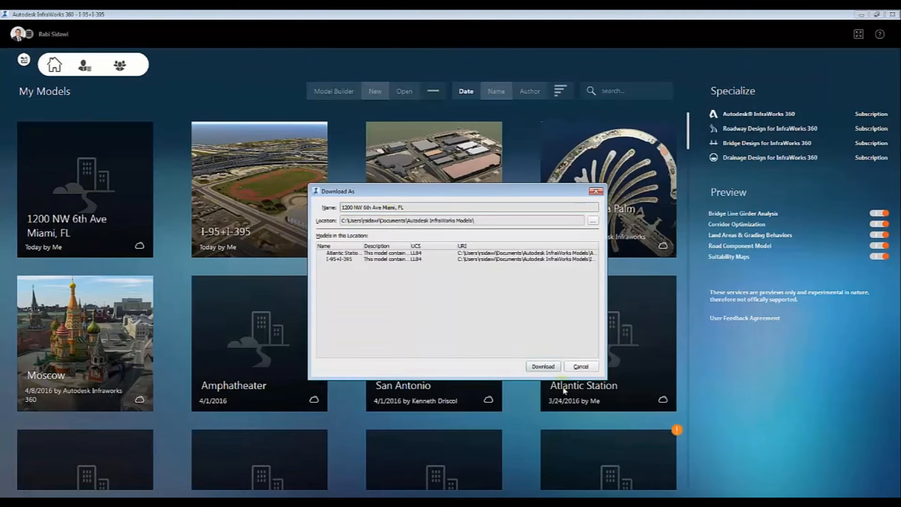
click(539, 366)
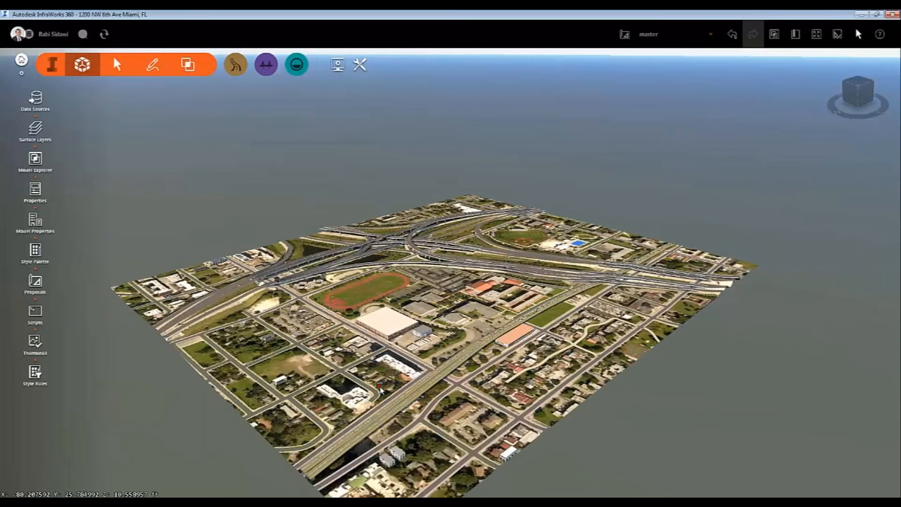
drag(380, 387, 433, 332)
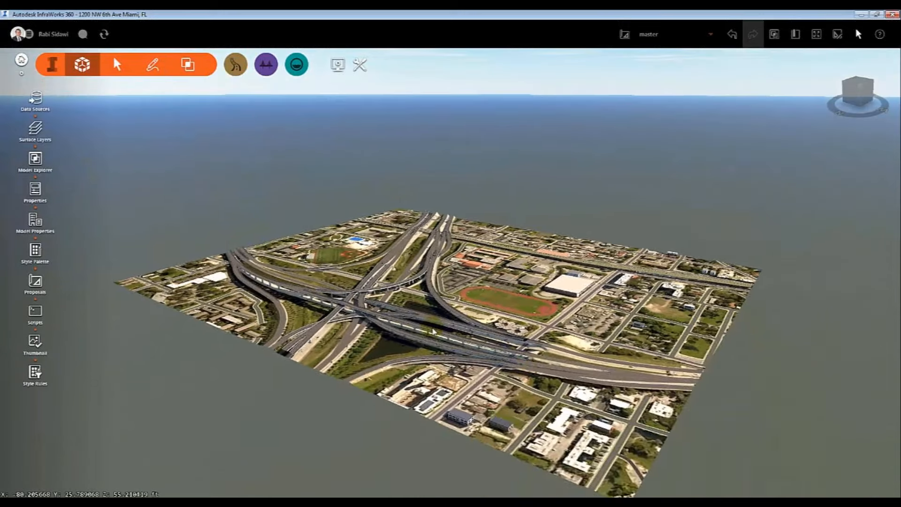
Examine the interchange's elevated ramps, the pond, the parking area and the running track in the downloaded site model
scroll(418, 333, up, 2)
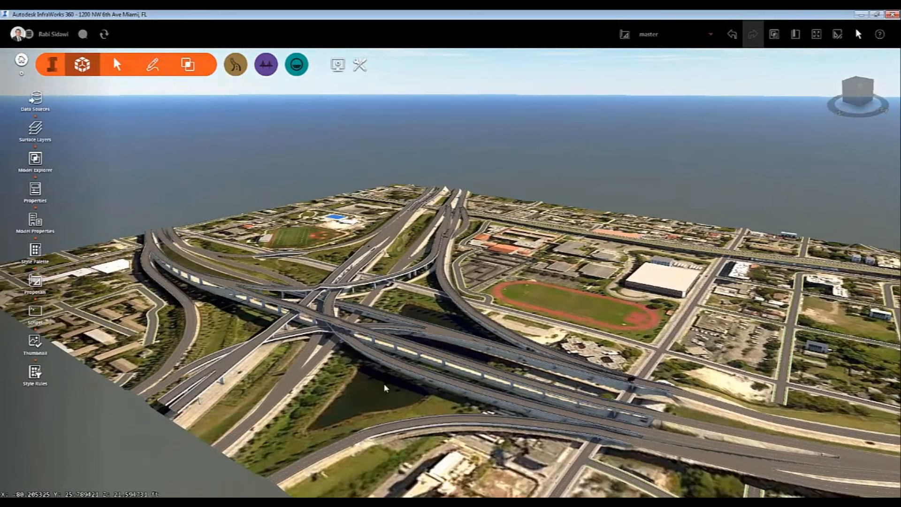
scroll(385, 388, up, 2)
scroll(383, 437, up, 2)
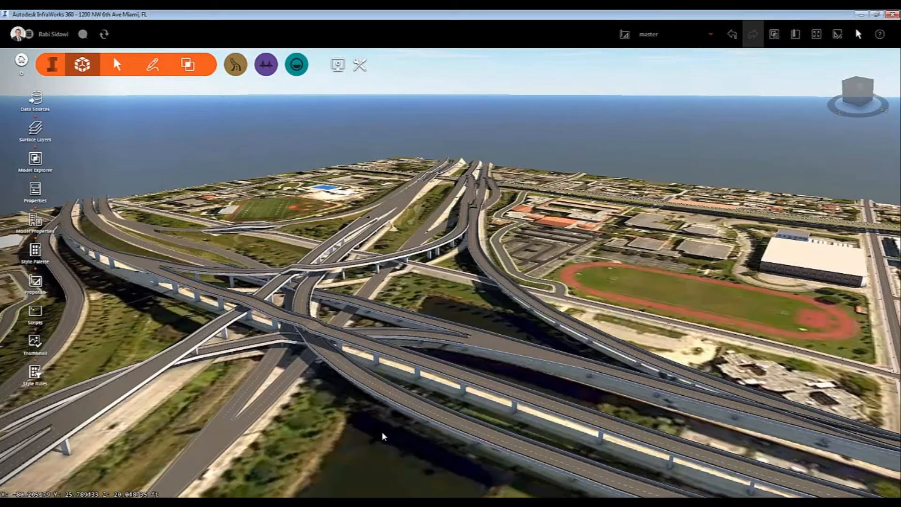
drag(382, 432, 391, 409)
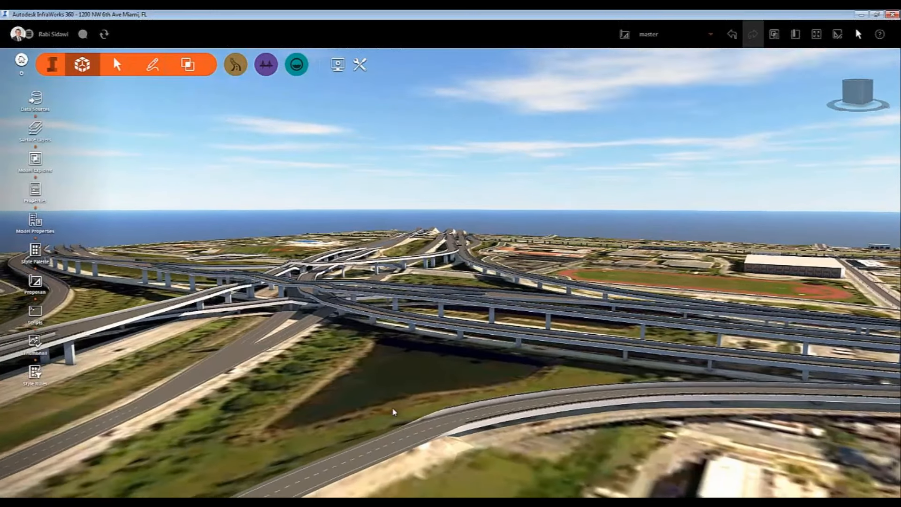
scroll(366, 380, up, 3)
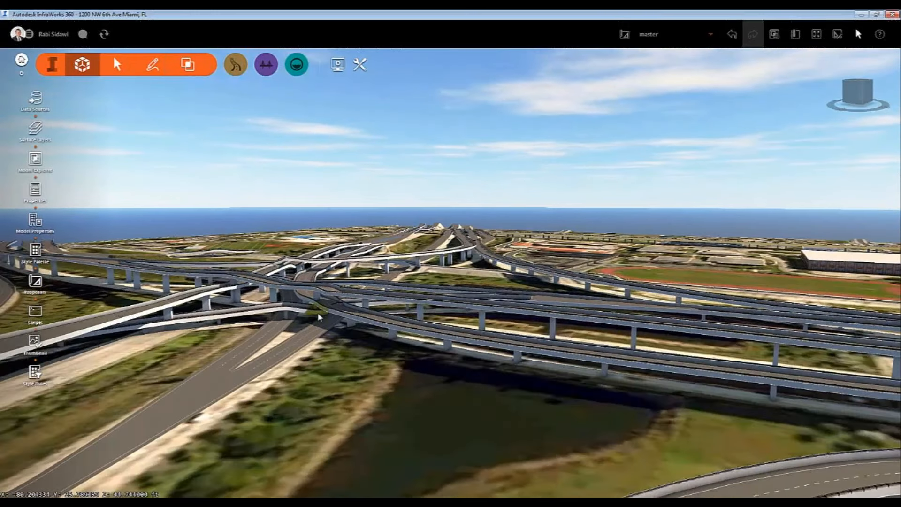
mouse_move(363, 377)
mouse_down()
mouse_move(419, 417)
mouse_move(446, 406)
mouse_up()
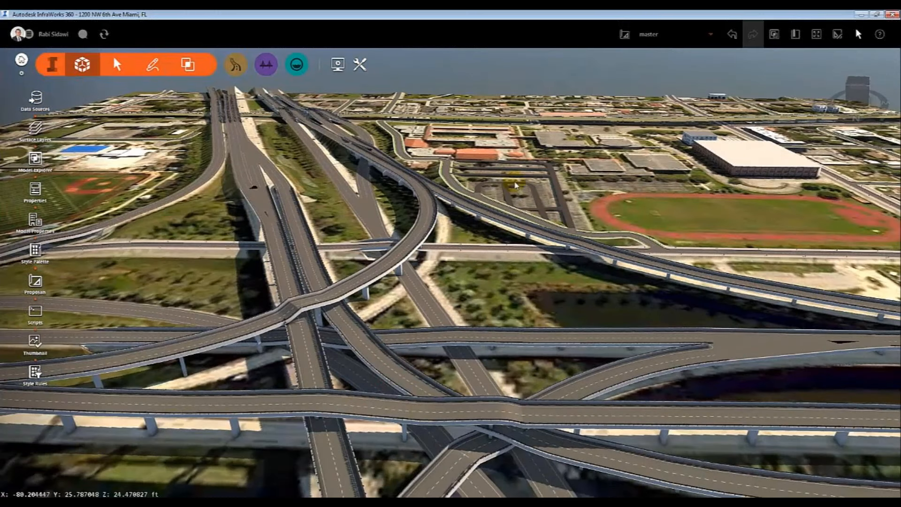
scroll(517, 181, up, 2)
drag(519, 174, 427, 374)
middle_drag(507, 258, 368, 346)
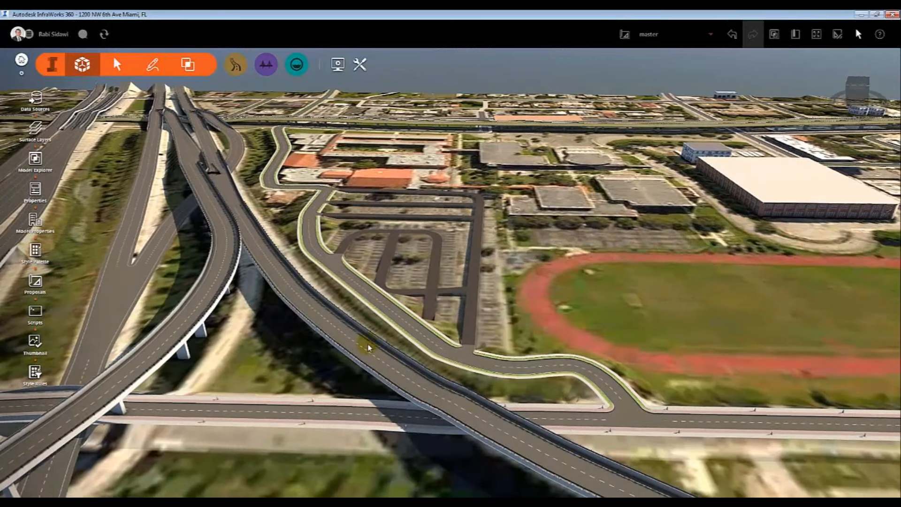
middle_drag(392, 269, 351, 368)
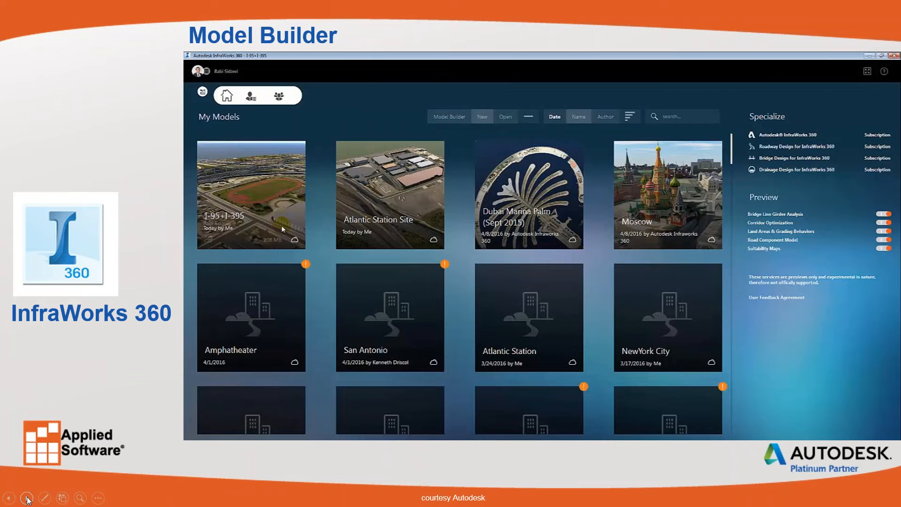
click(27, 498)
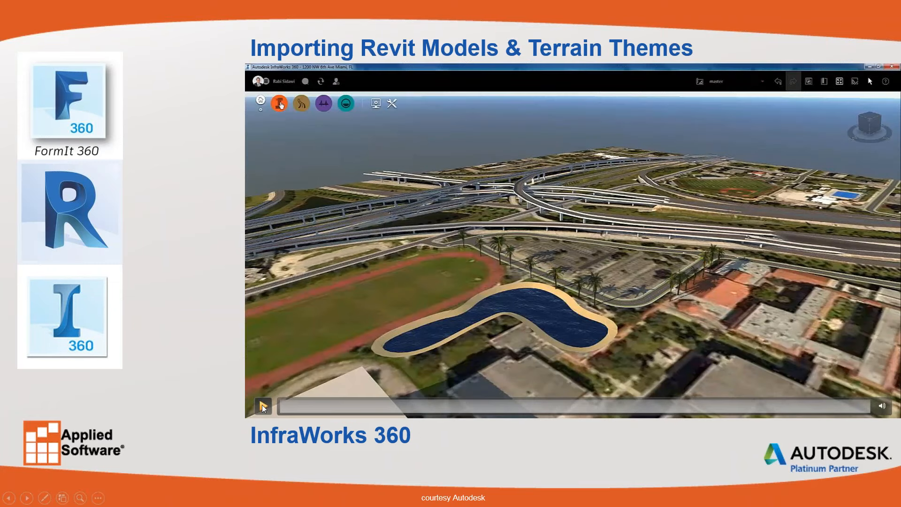
click(262, 407)
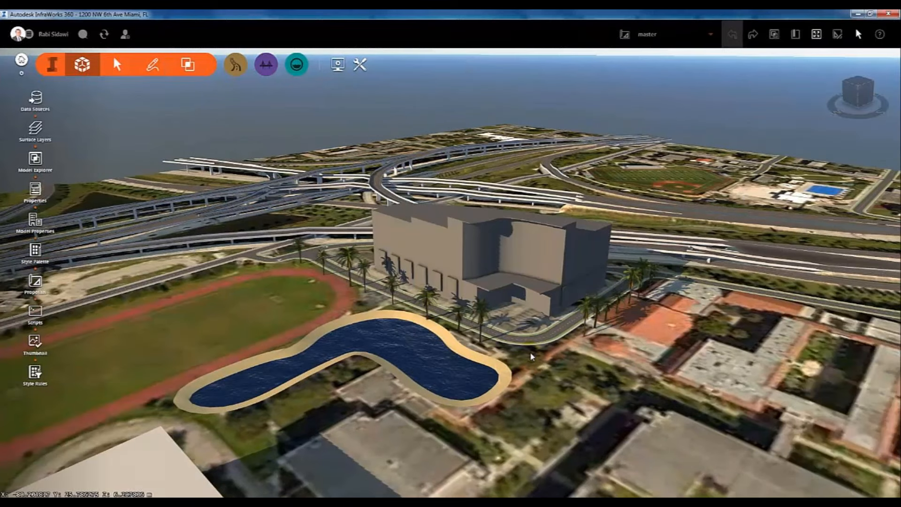
Inspect the imported building beside the pond and set an earlier time of day in the Sun & Sky settings
scroll(523, 329, up, 3)
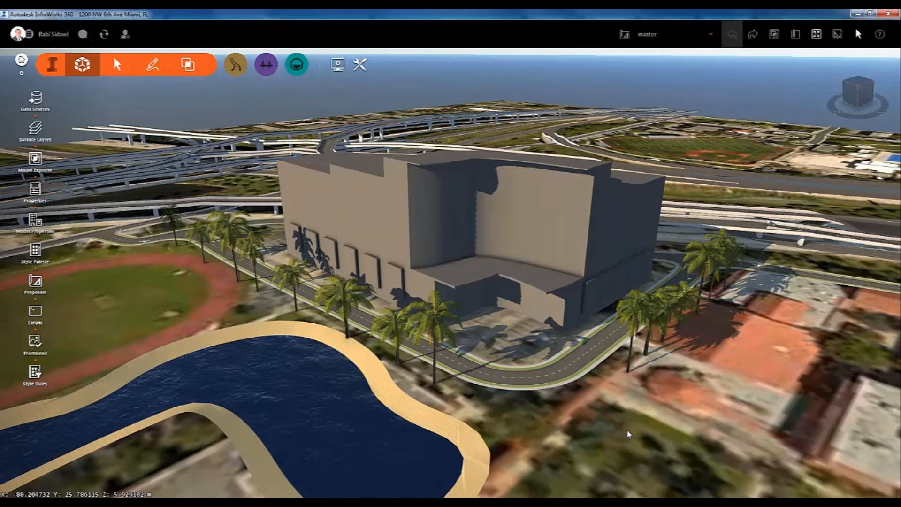
middle_drag(629, 434, 488, 430)
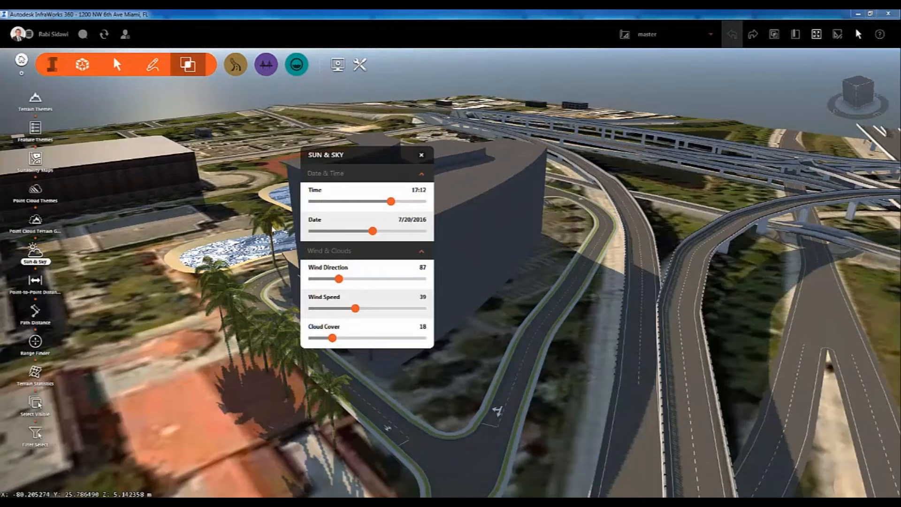
mouse_move(391, 202)
mouse_down()
mouse_move(377, 201)
mouse_move(370, 231)
mouse_move(371, 202)
mouse_move(341, 200)
mouse_move(395, 207)
mouse_move(382, 206)
mouse_up()
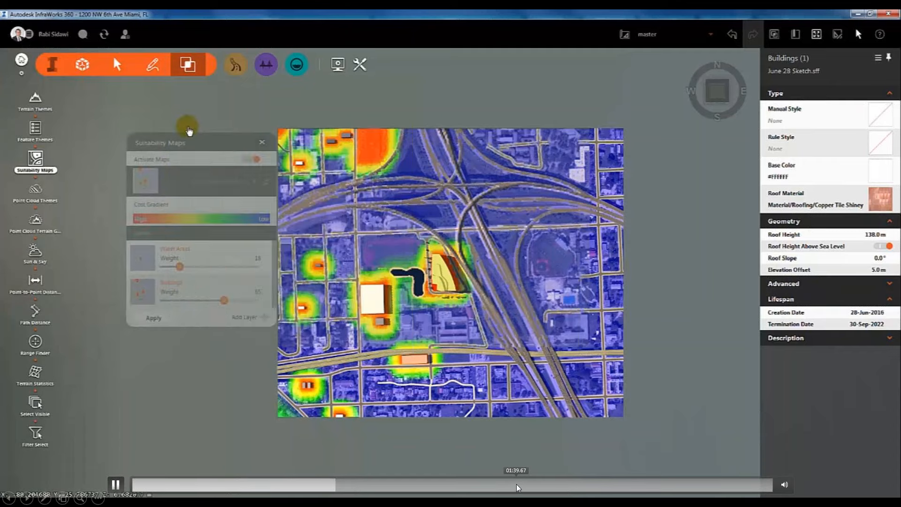
click(518, 489)
key(space)
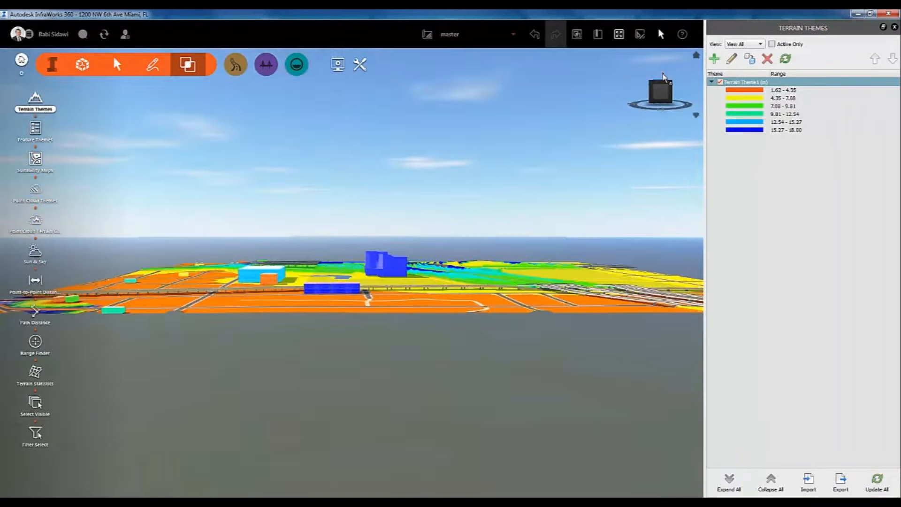
Examine the terrain theme's elevation colours over the site from above and around the building
click(664, 76)
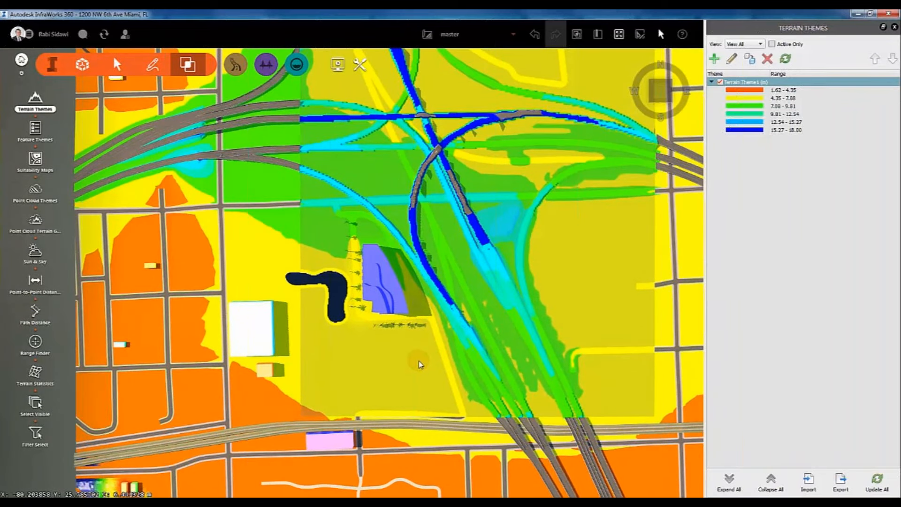
scroll(419, 363, down, 2)
drag(420, 364, 450, 243)
scroll(369, 267, up, 2)
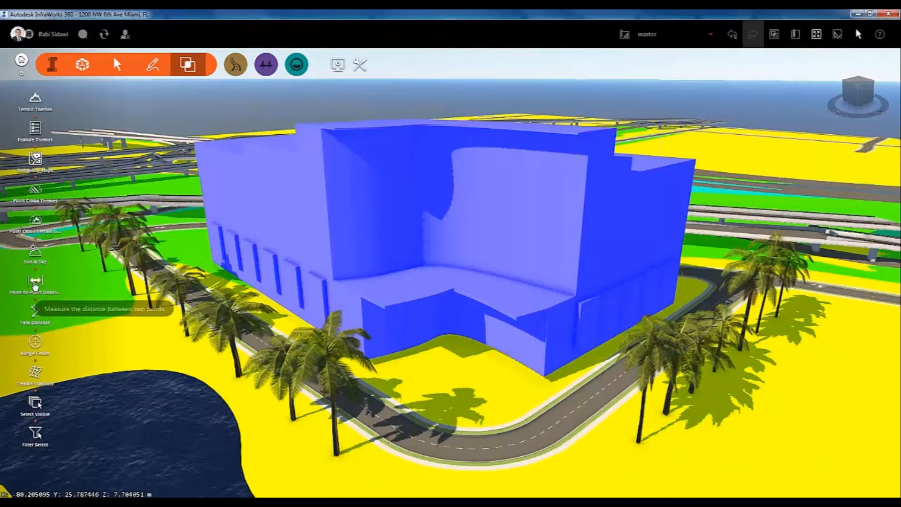
Measure the building's long side, short side and corner height with point-to-point distances
click(34, 284)
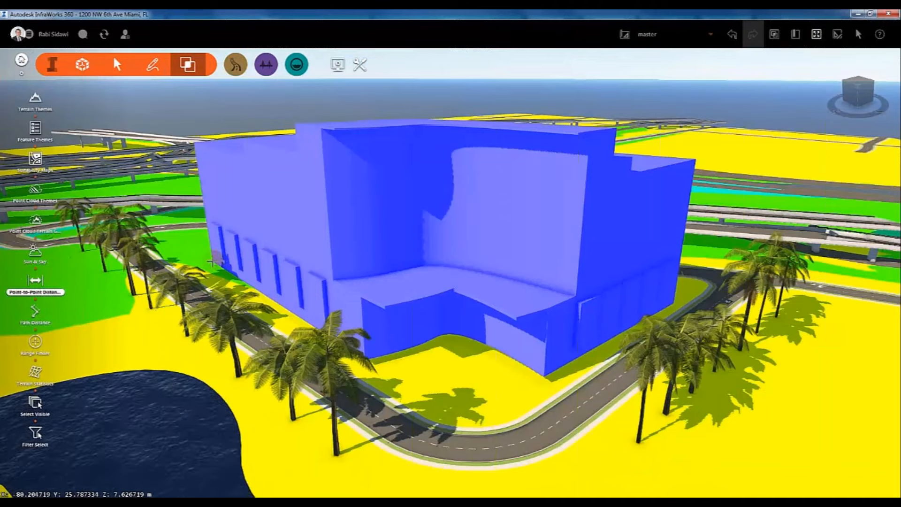
click(214, 261)
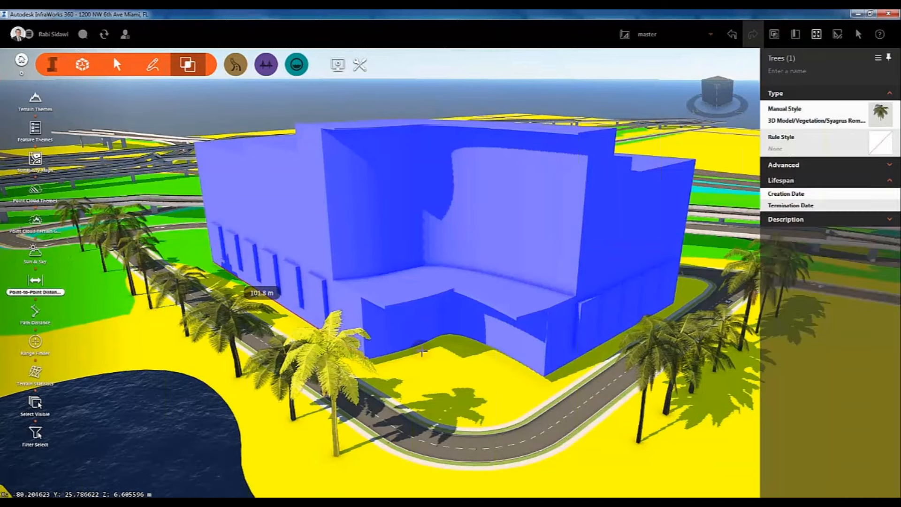
click(567, 363)
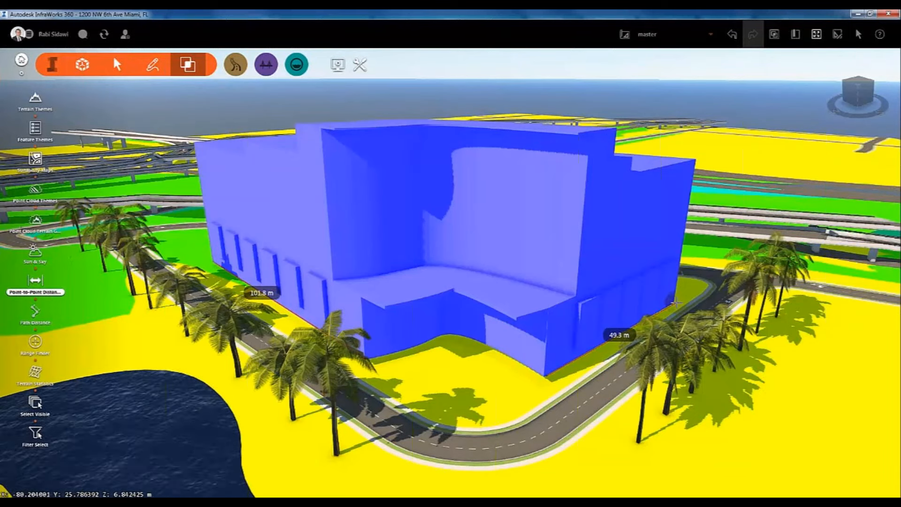
click(673, 301)
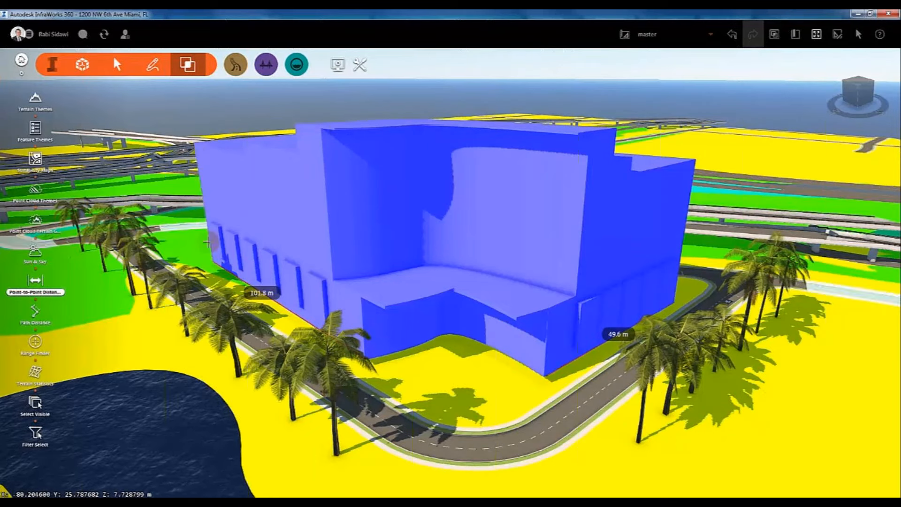
click(212, 258)
click(195, 142)
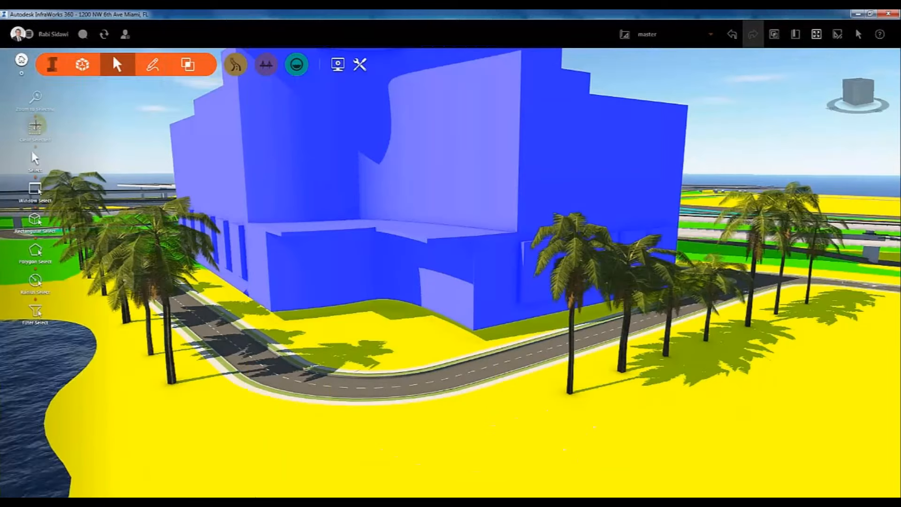
Draw a Green Barrier about 62 m long along the inner edge of the curved road in front of the building's entrance
click(153, 64)
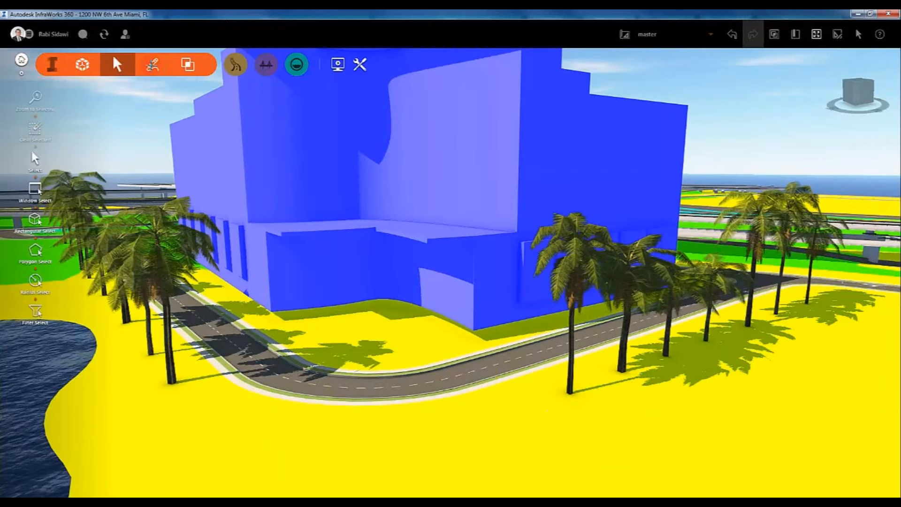
click(35, 128)
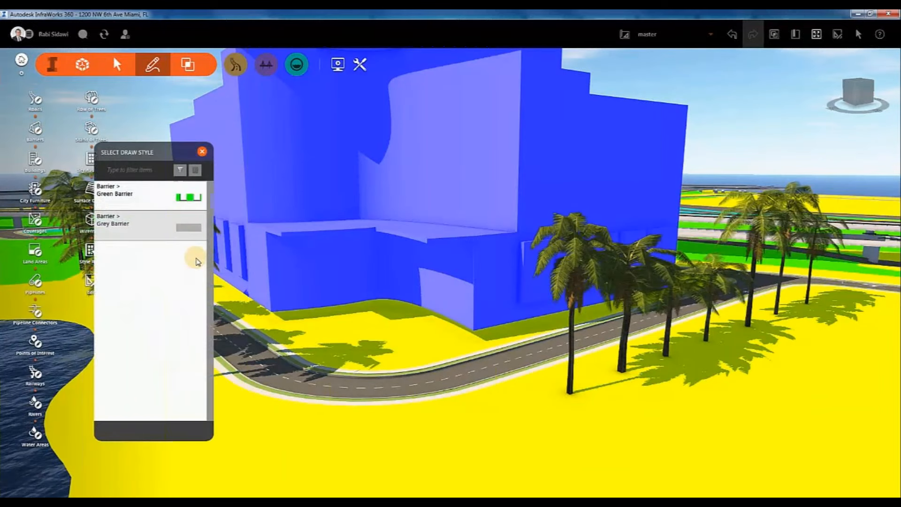
click(186, 198)
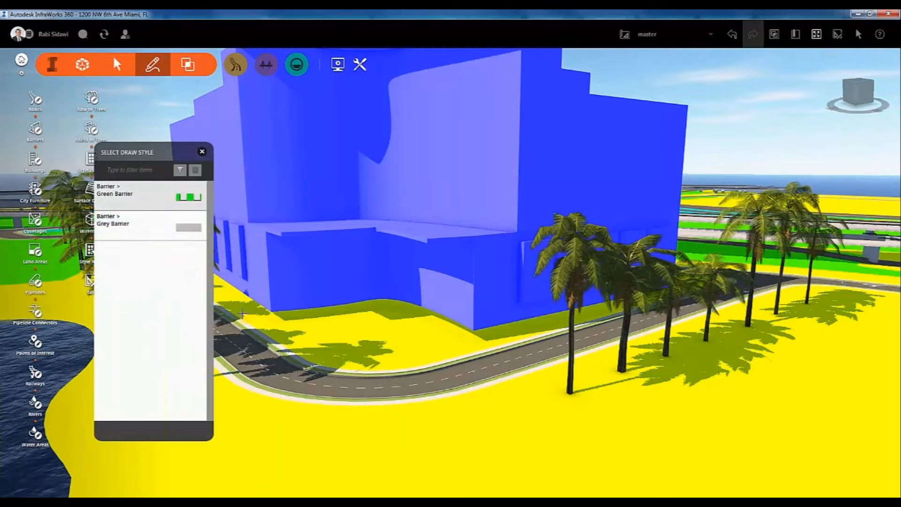
click(242, 314)
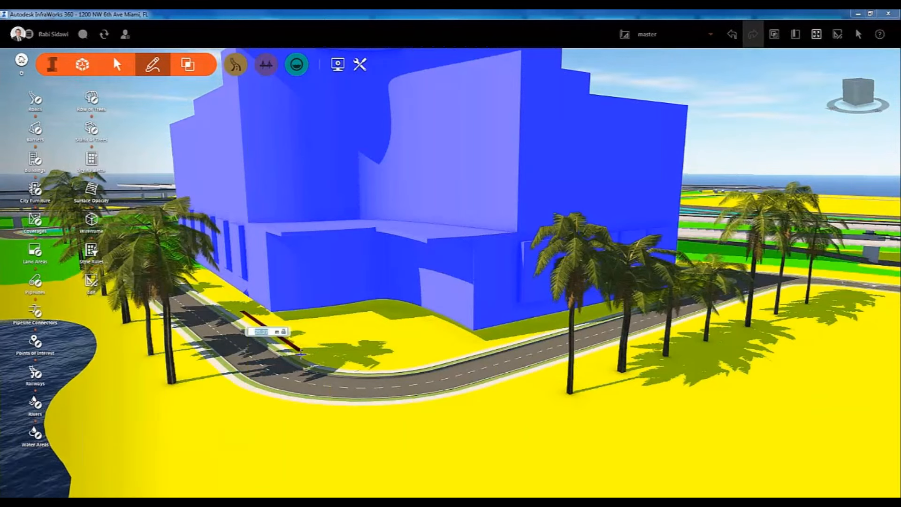
click(289, 342)
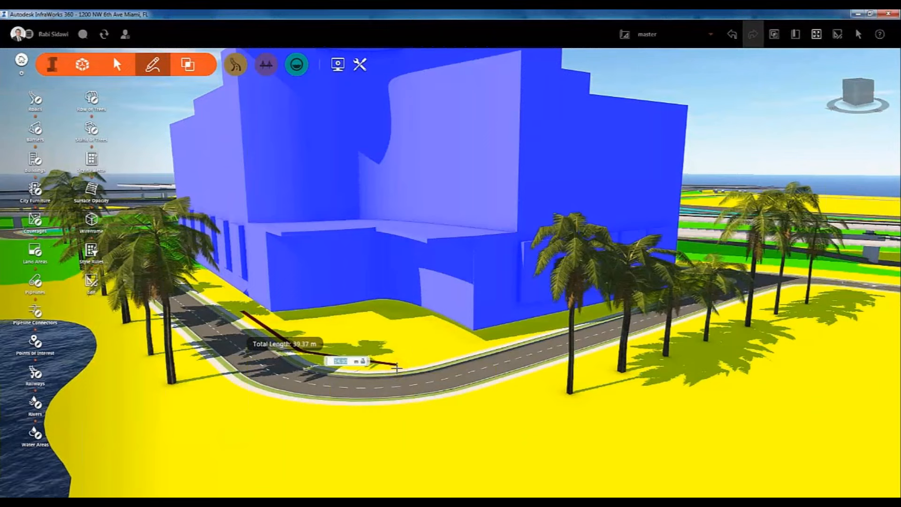
click(396, 364)
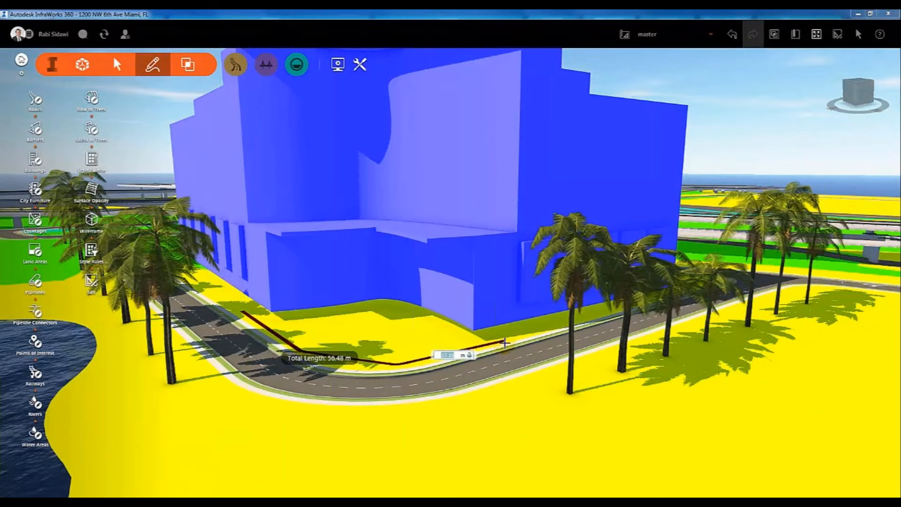
click(506, 340)
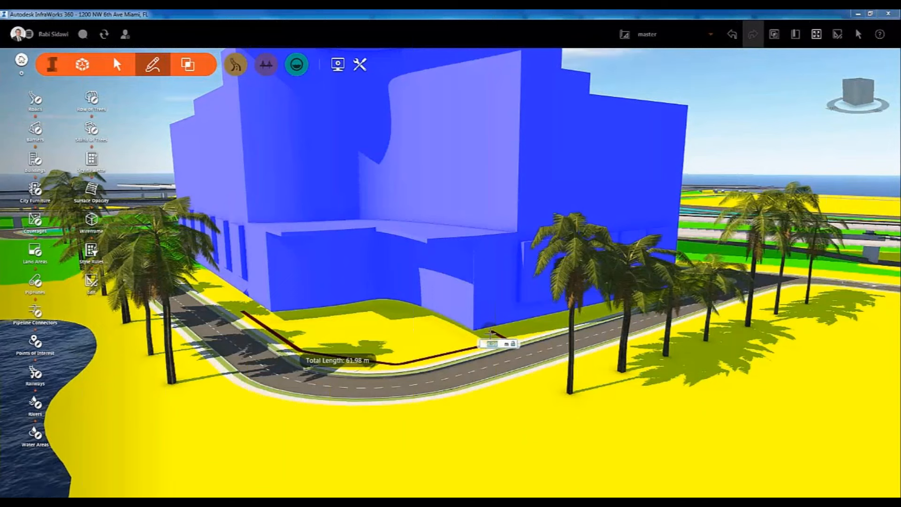
double_click(490, 334)
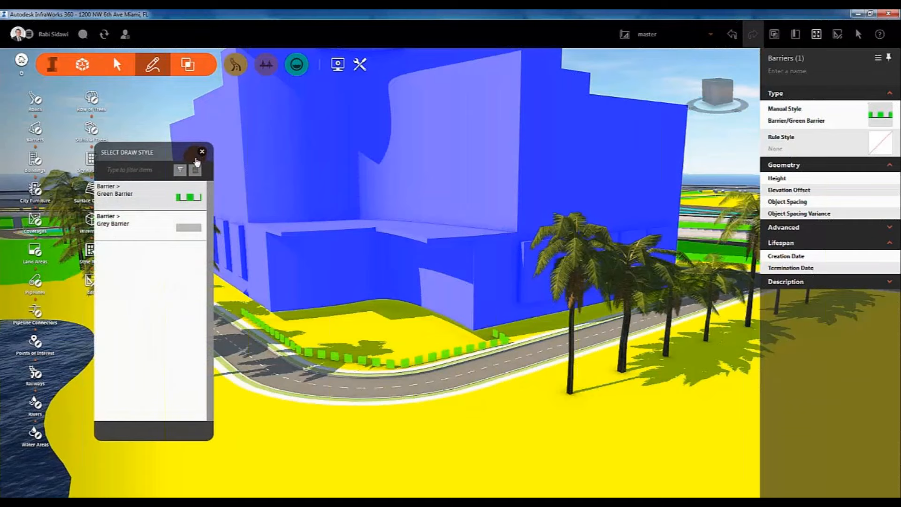
click(202, 152)
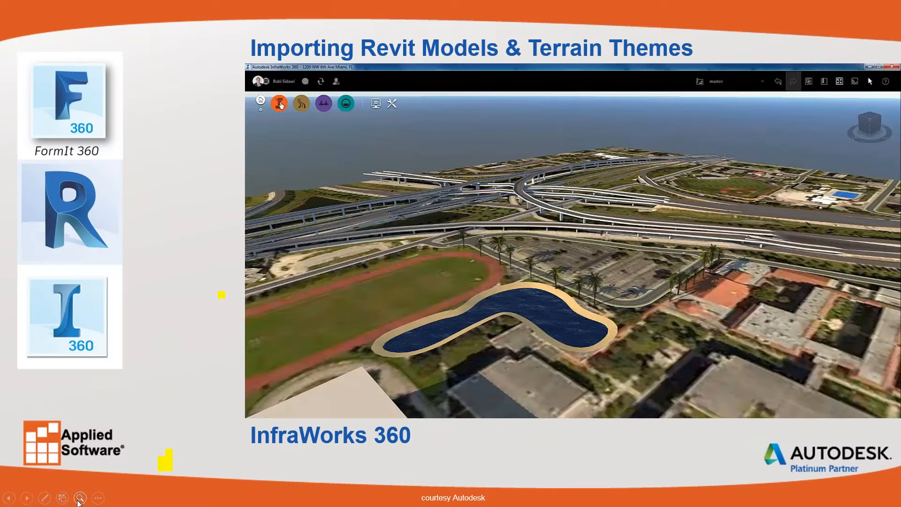
click(26, 498)
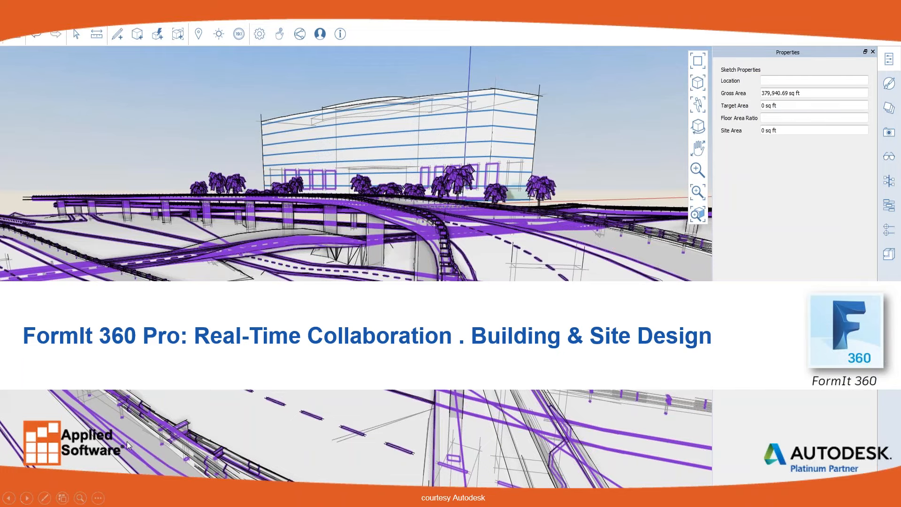
click(26, 498)
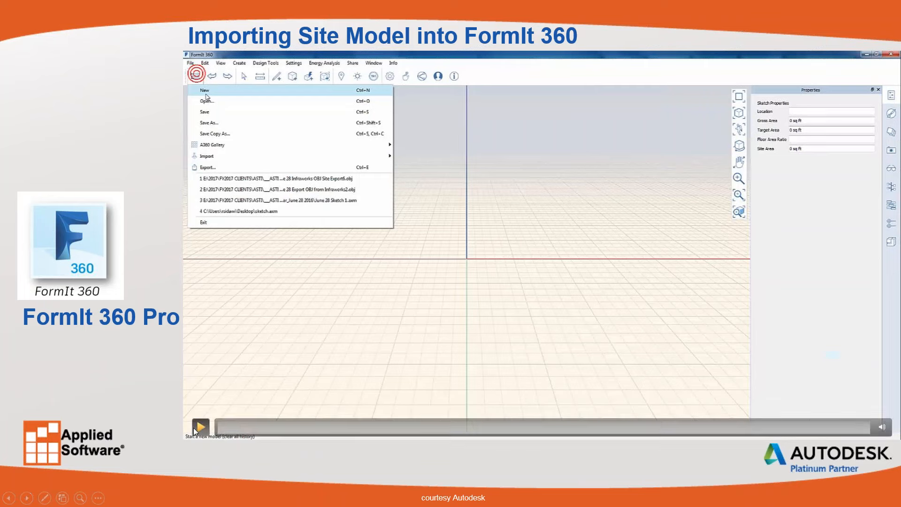
click(197, 428)
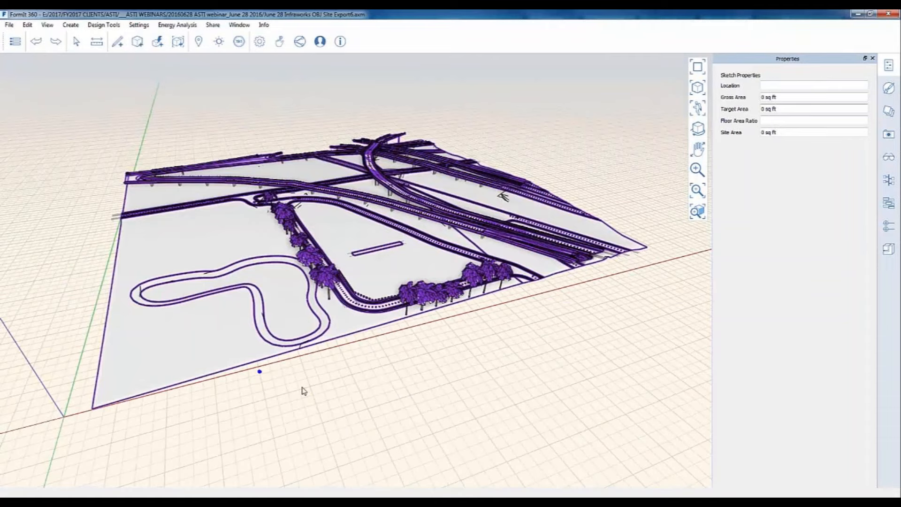
Switch to FormIt 360 and examine the roads, overpasses, trees and pond outline of the imported InfraWorks site model
right_drag(353, 388, 516, 371)
right_drag(257, 438, 358, 409)
scroll(283, 207, up, 4)
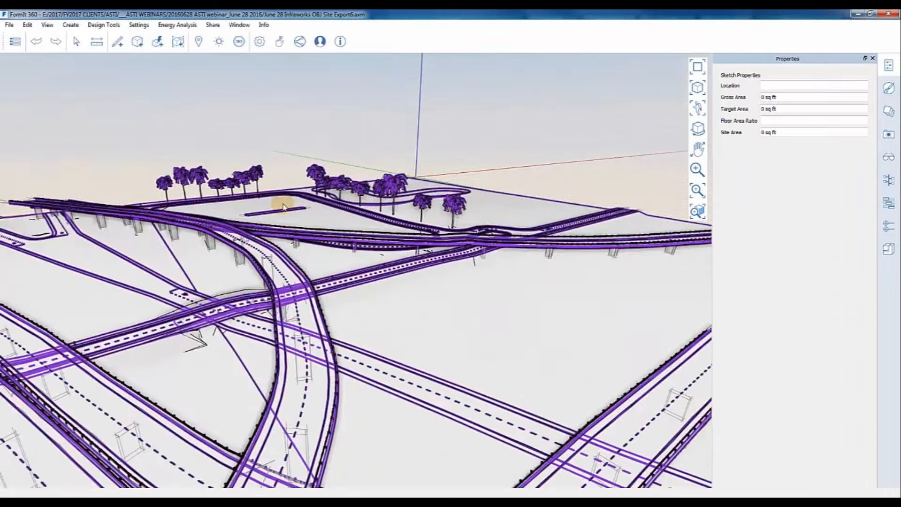
mouse_move(461, 457)
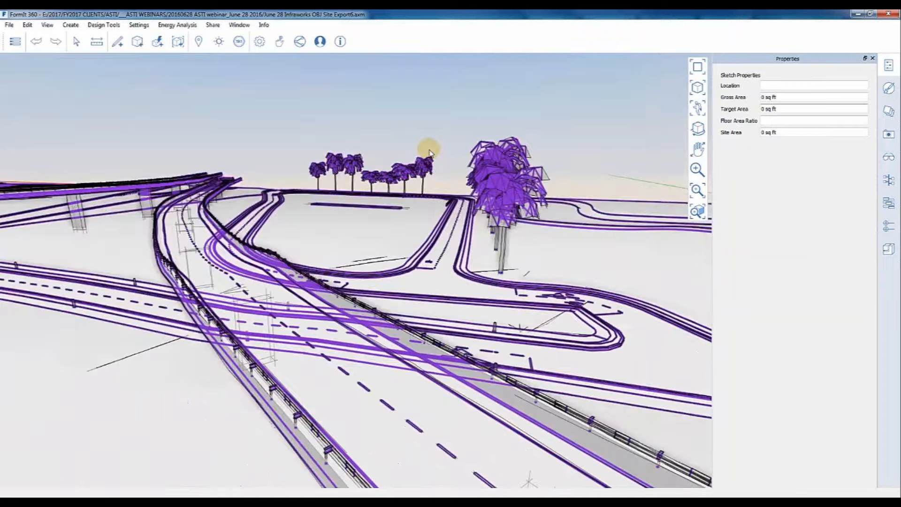
click(26, 498)
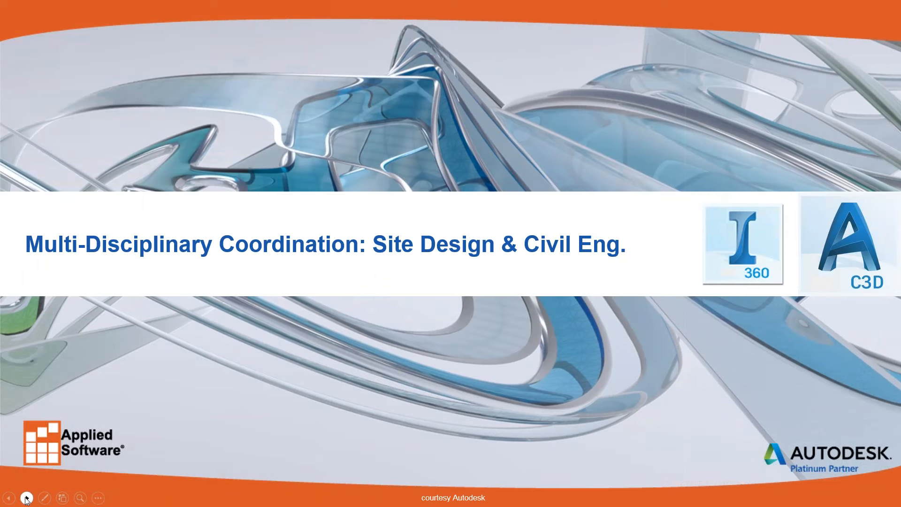
click(26, 498)
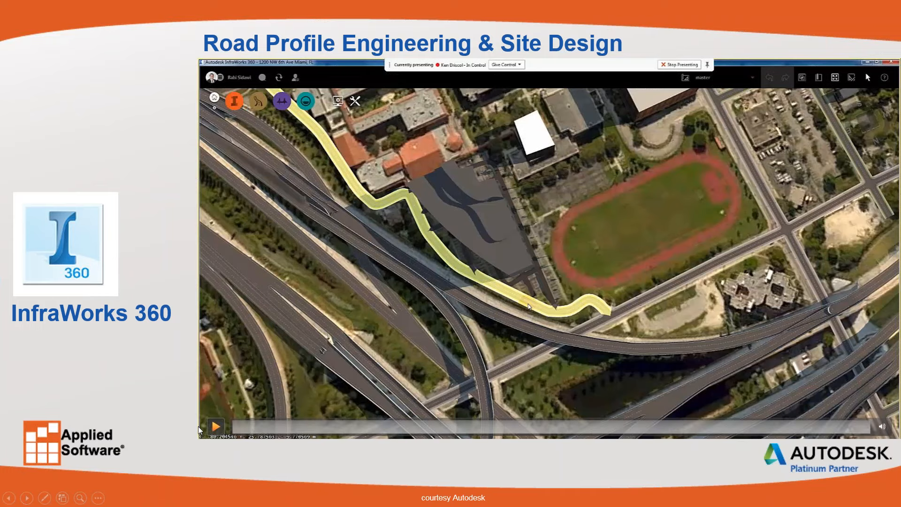
click(215, 426)
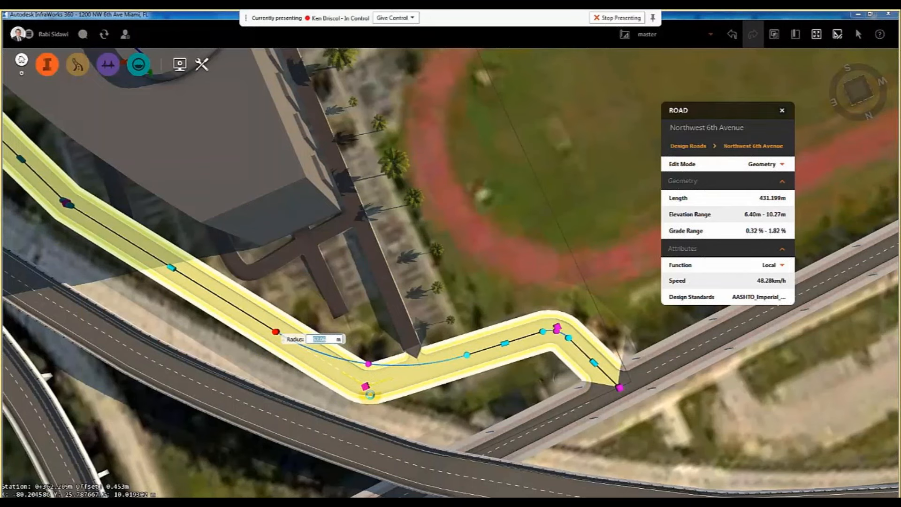
Reshape Northwest 6th Avenue by widening the curve near the running track and straightening the kink at the building's corner
drag(365, 388, 365, 422)
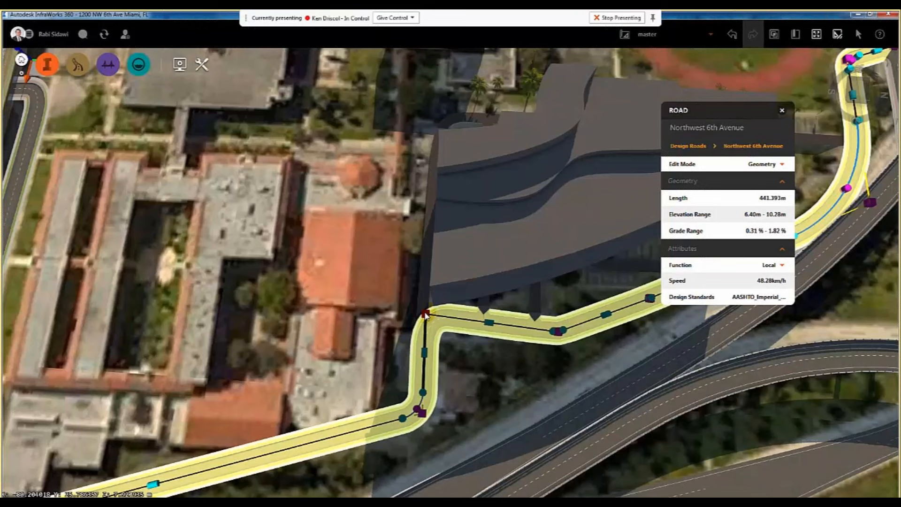
drag(424, 314, 470, 382)
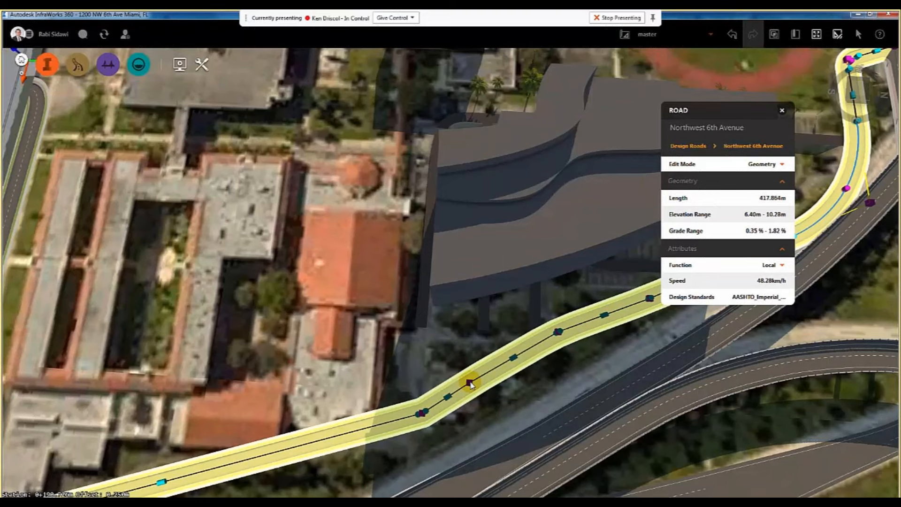
mouse_move(396, 475)
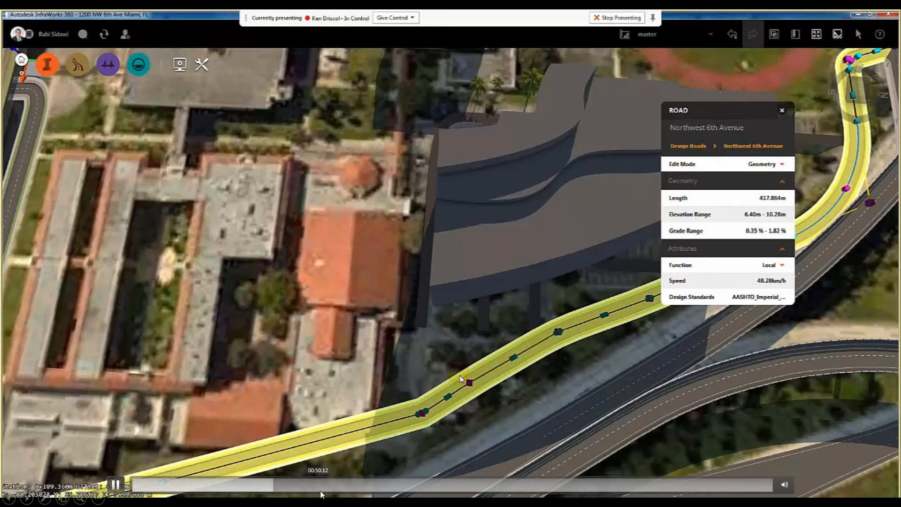
click(333, 485)
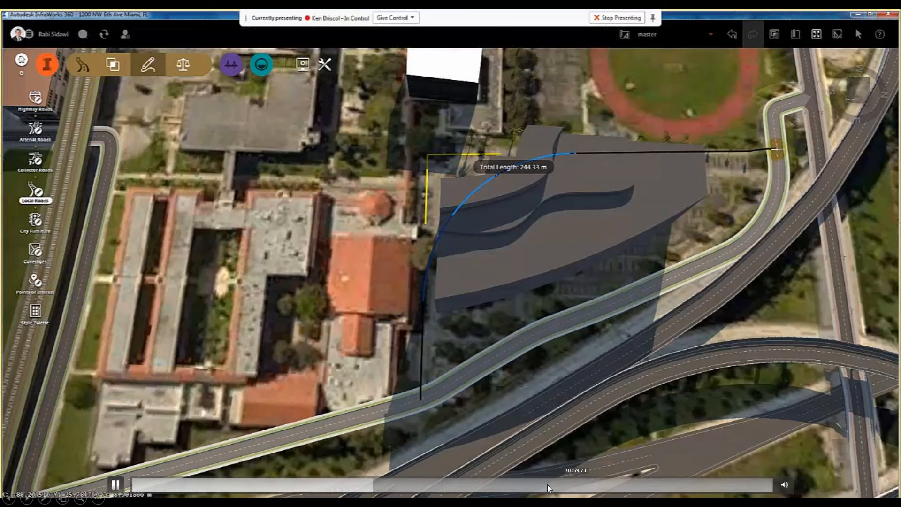
click(477, 486)
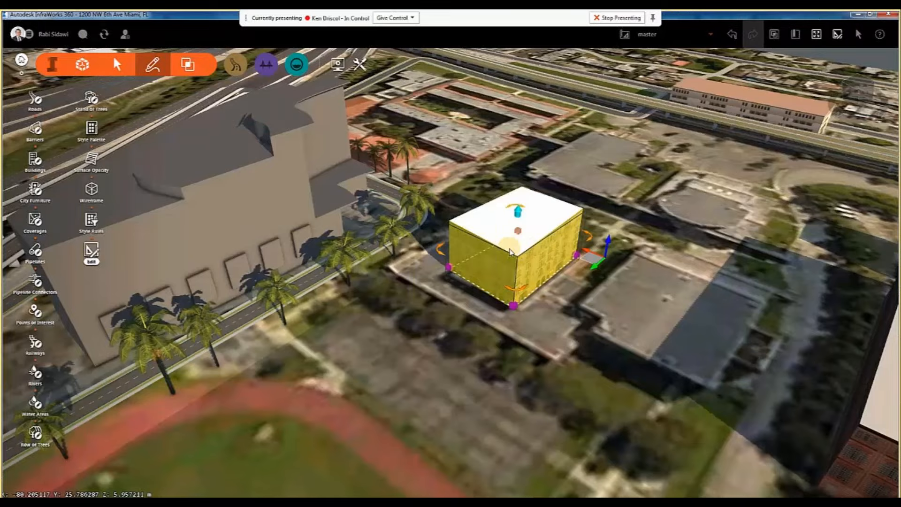
Delete the small box-shaped building and draw a curved SplinedWater pond of about 3,257 m² beside the running track
key(Delete)
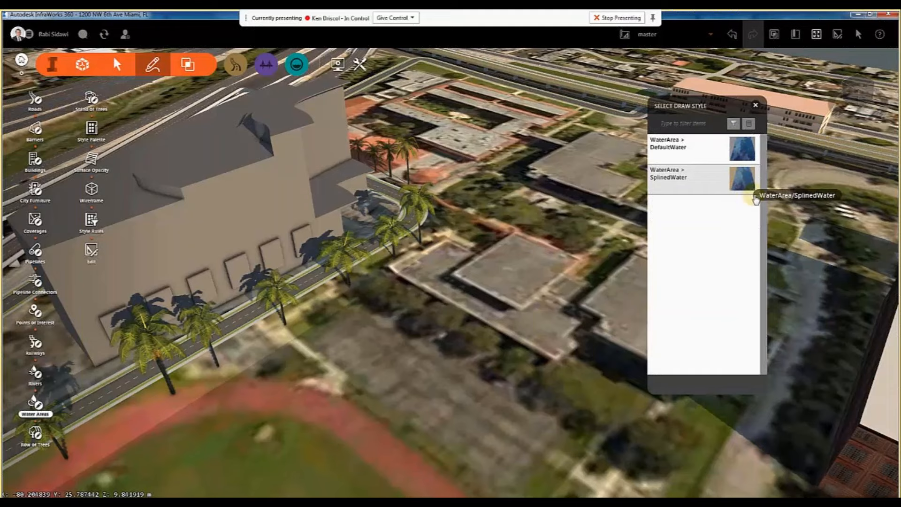
click(756, 200)
click(483, 227)
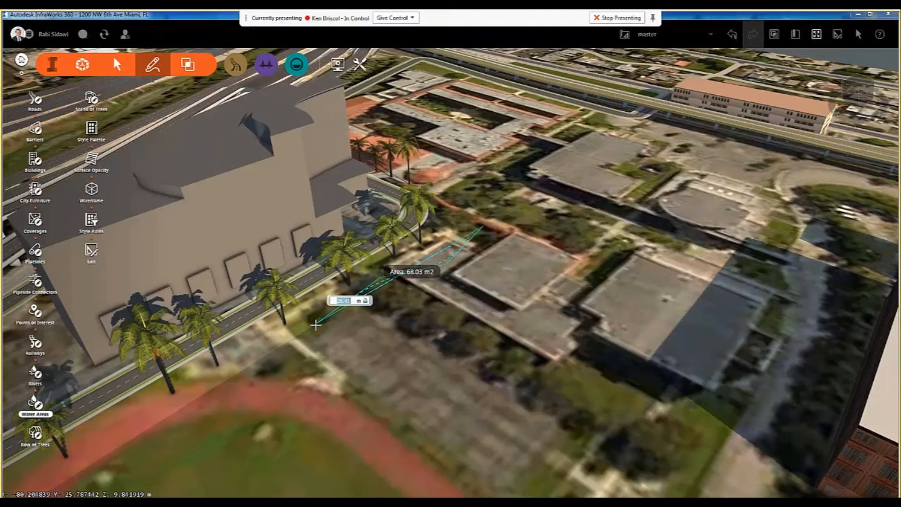
click(313, 325)
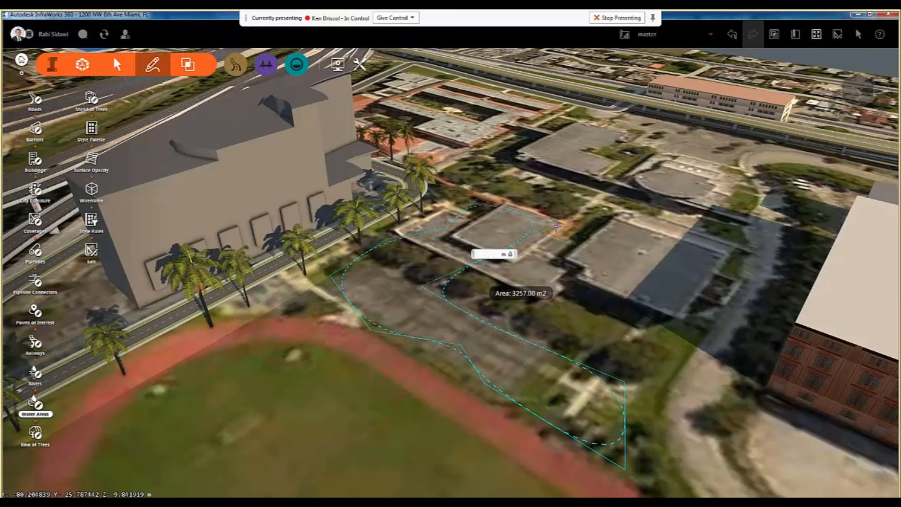
click(556, 227)
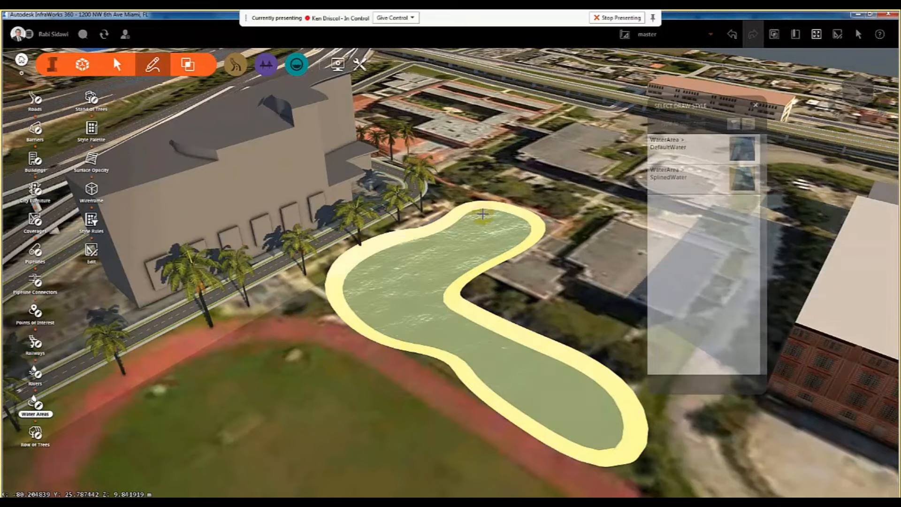
double_click(486, 214)
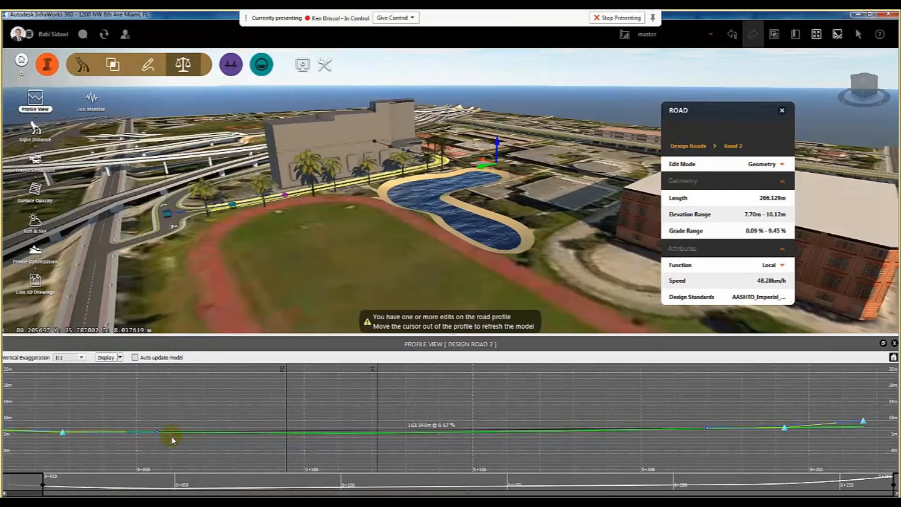
Adjust Road 2's vertical profile by moving its first grade-break point to about station 0+049 and shifting the one near the far end slightly back
drag(63, 435, 135, 435)
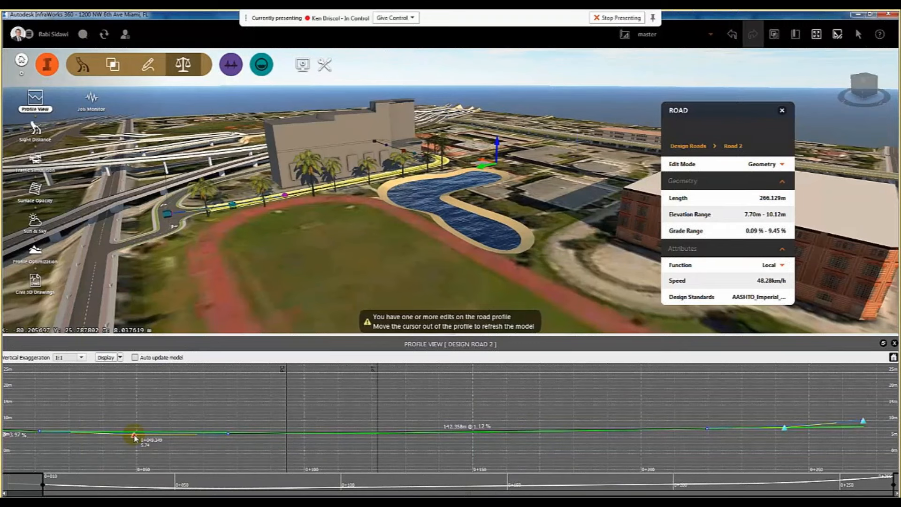
click(784, 428)
drag(783, 429, 775, 430)
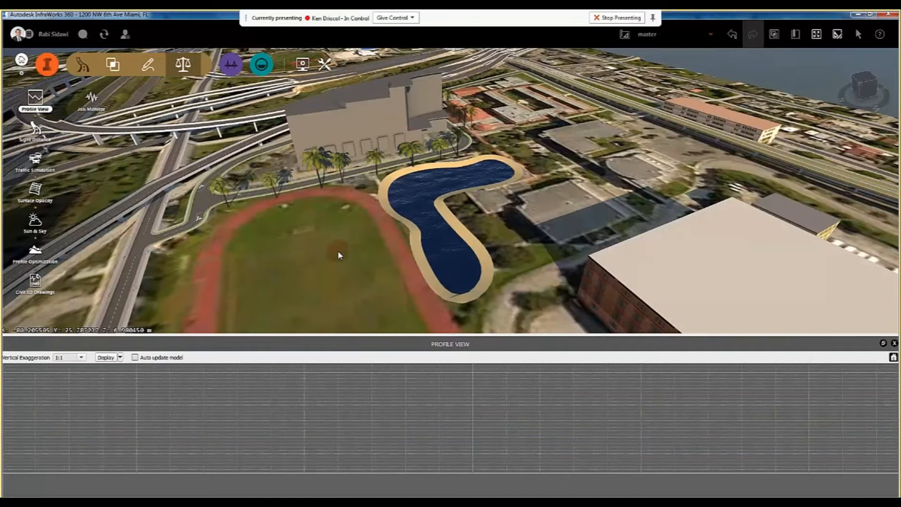
Show the profile of Northwest 6th Avenue and select its grade-break point near station 0+345
drag(449, 257, 482, 230)
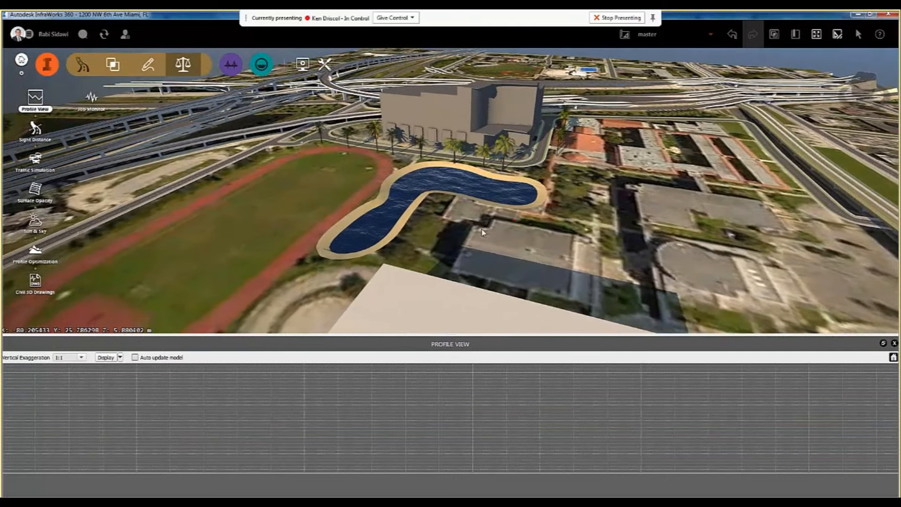
drag(482, 232, 427, 234)
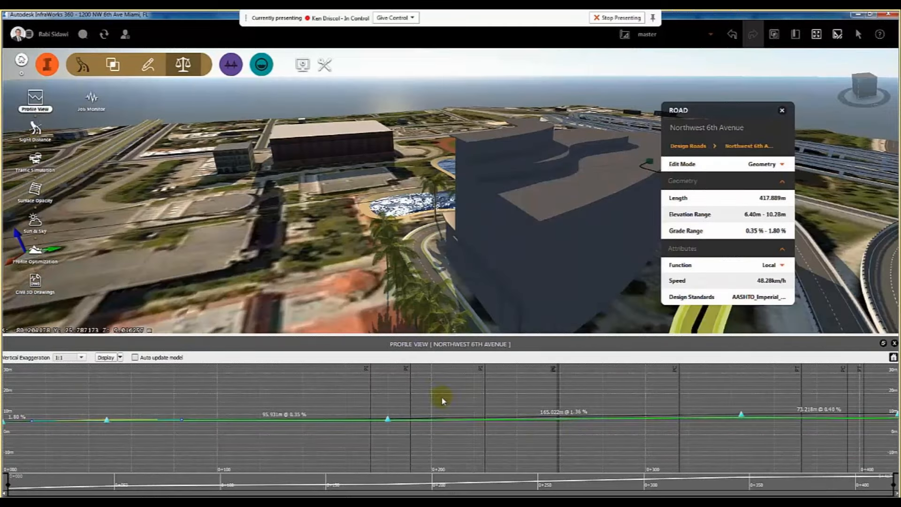
click(742, 414)
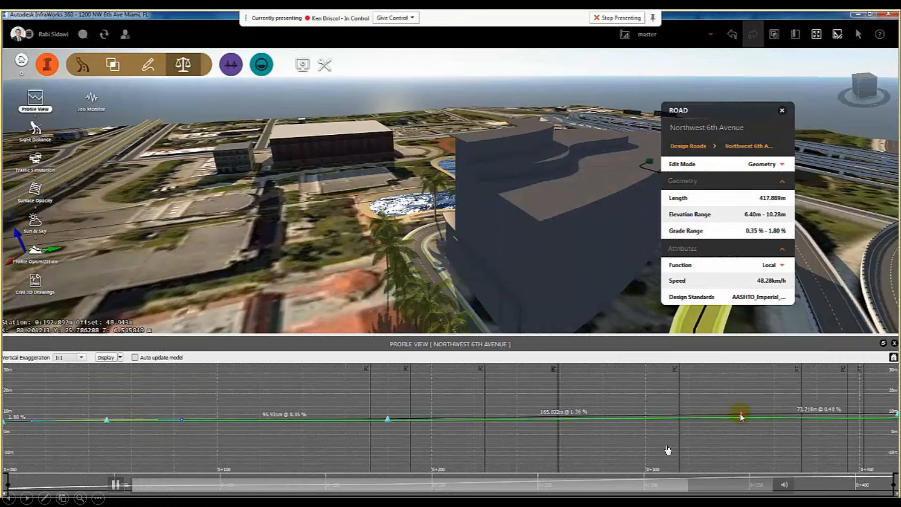
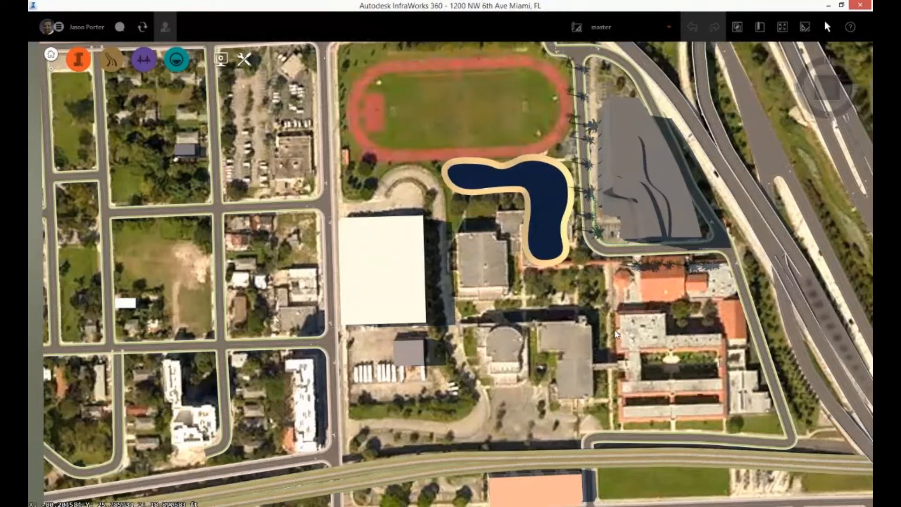
Start an IMX export and define a bounding-box extent around the running track, pond, building and adjacent roads
scroll(616, 334, down, 2)
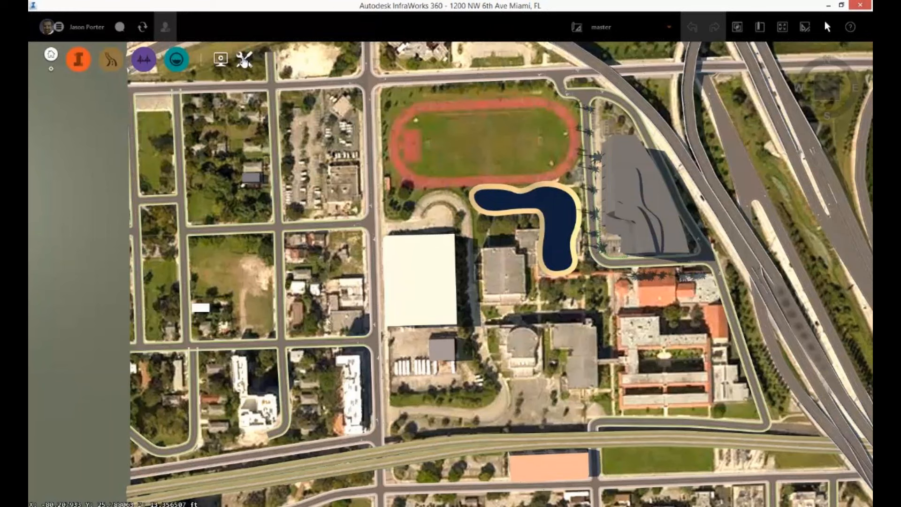
click(244, 59)
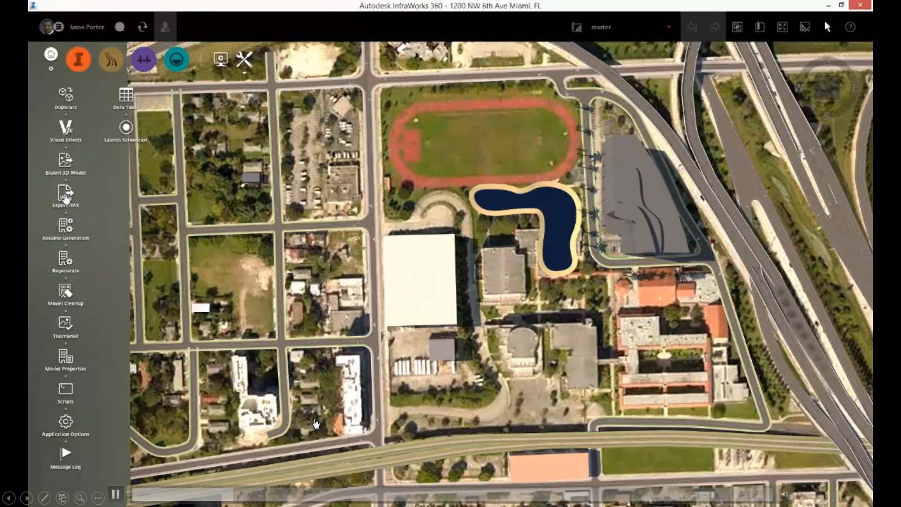
click(66, 197)
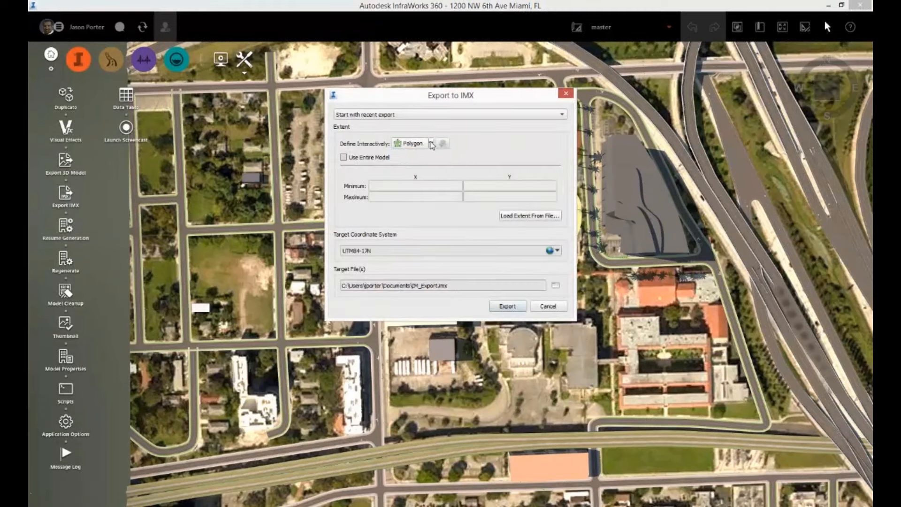
click(431, 143)
click(423, 155)
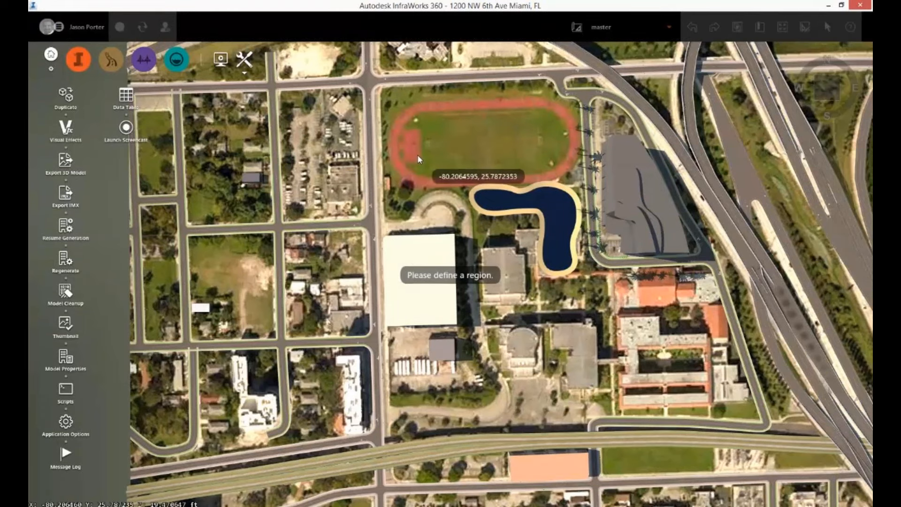
click(347, 66)
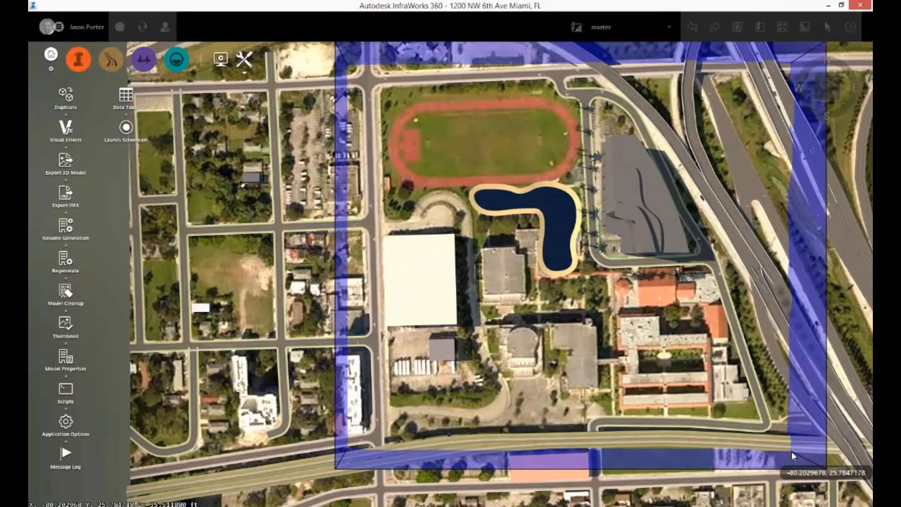
click(792, 453)
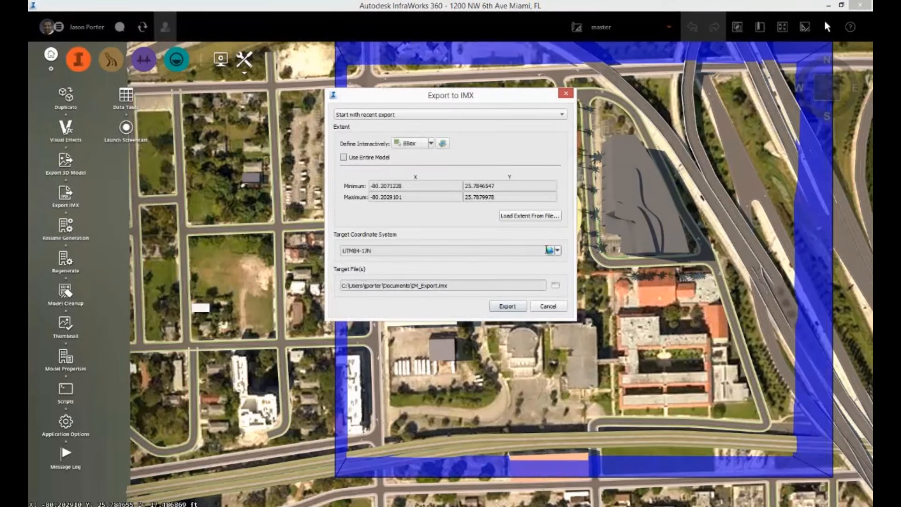
Set the target coordinate system to FL83-EF from the USA, Florida category and export the area to IM_Export.imx
click(550, 250)
scroll(443, 306, down, 5)
drag(443, 306, 442, 353)
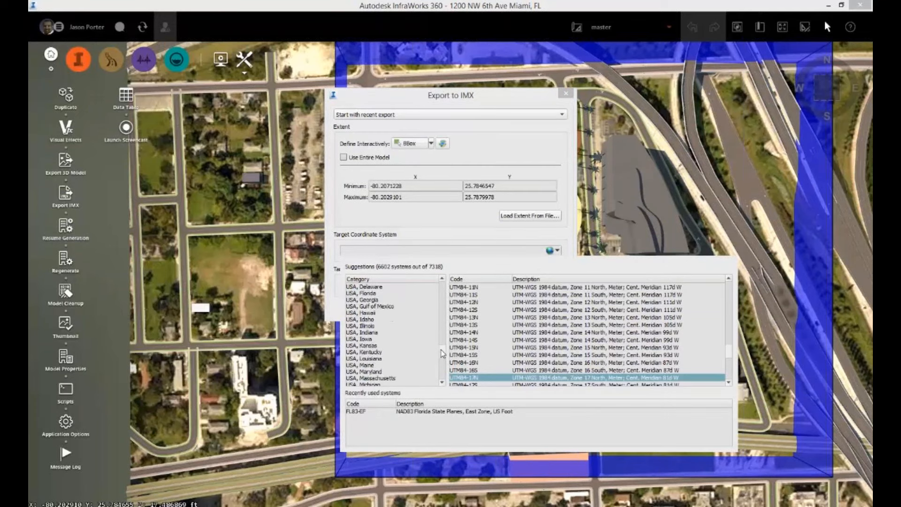
click(372, 308)
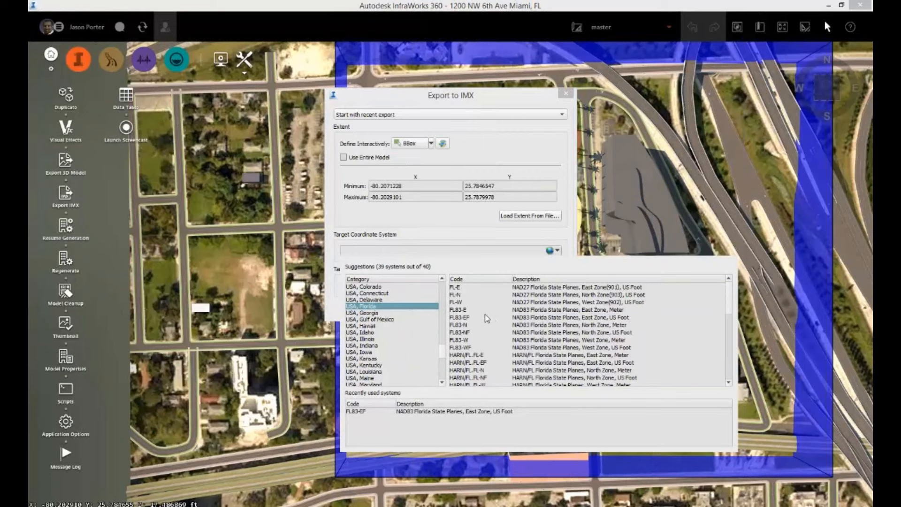
click(475, 317)
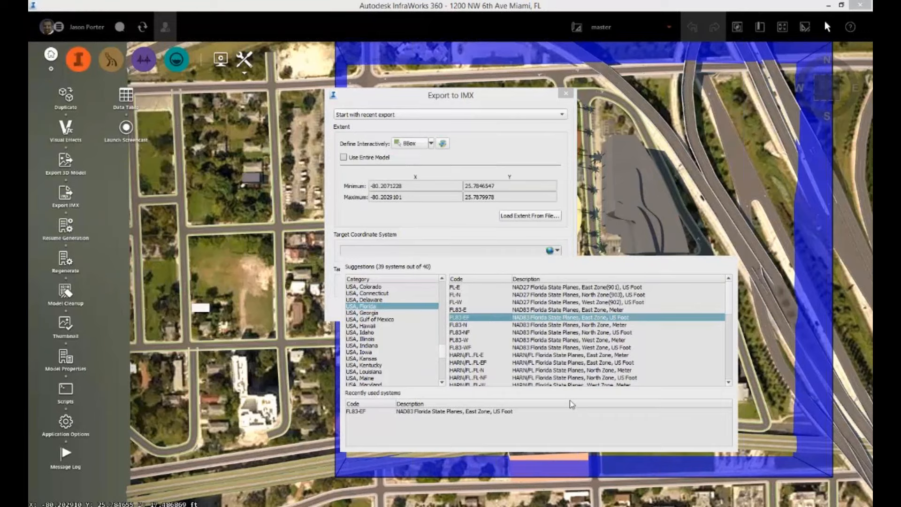
double_click(537, 319)
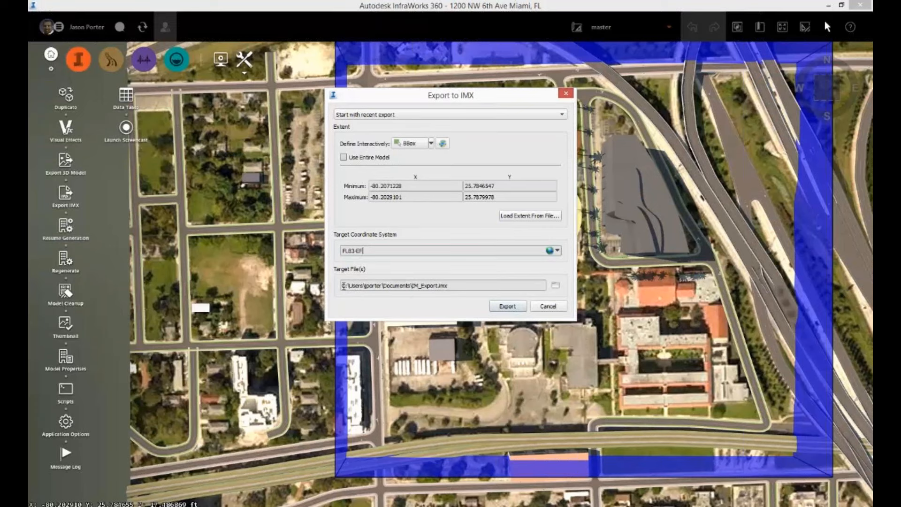
drag(344, 286, 457, 289)
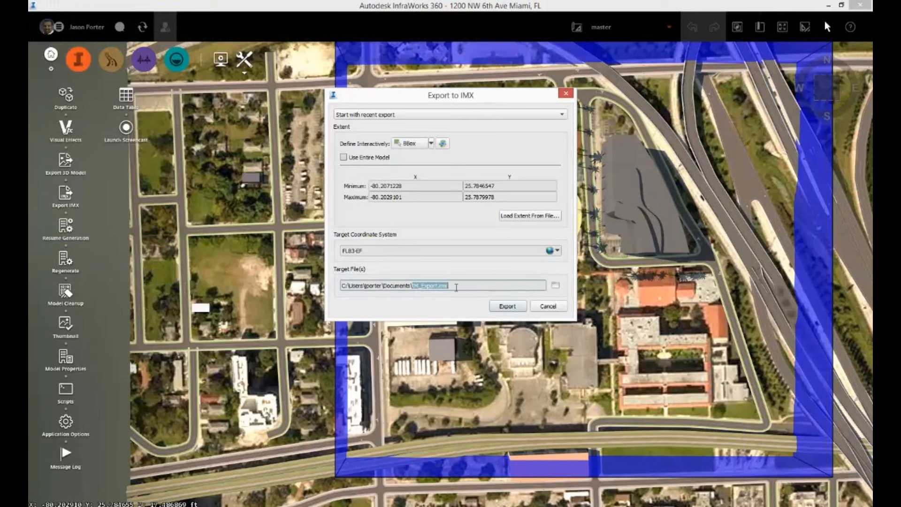
click(507, 307)
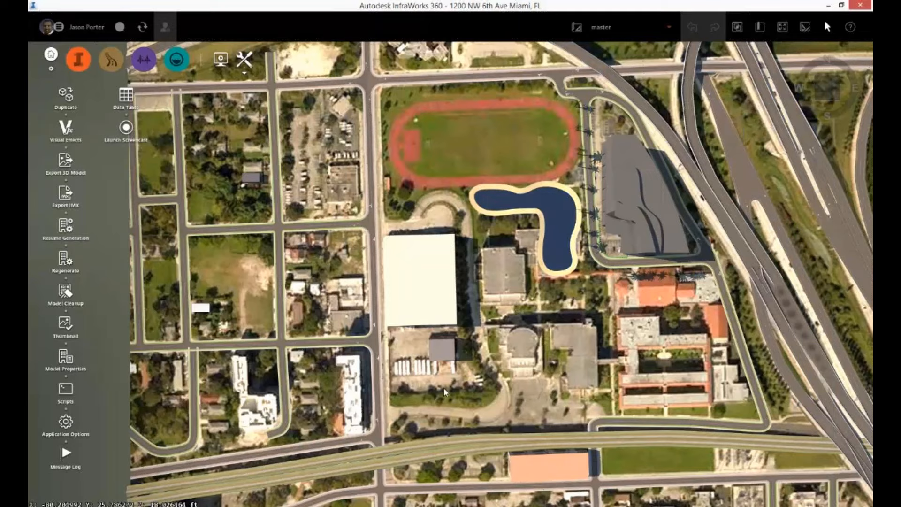
Switch to AutoCAD Civil 3D and check the units and coordinate zone in the 1200 NW 6th Ave drawing settings
click(332, 505)
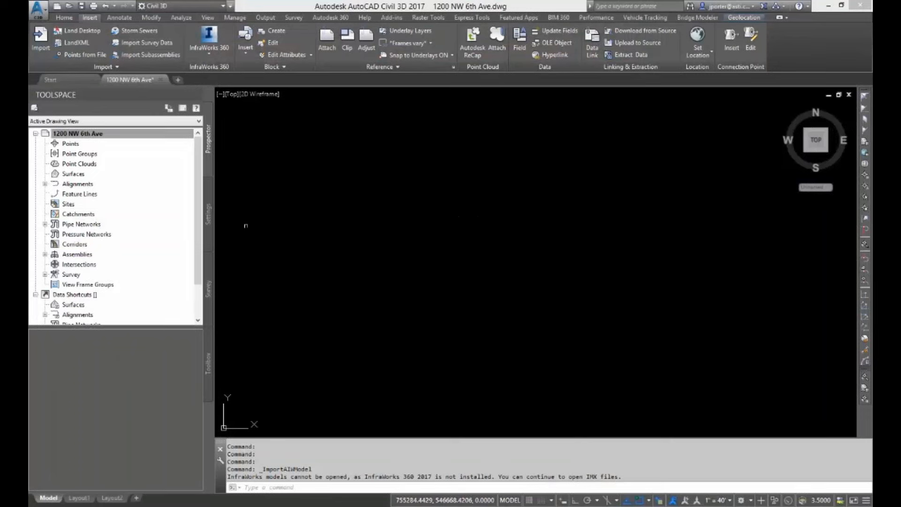
click(208, 215)
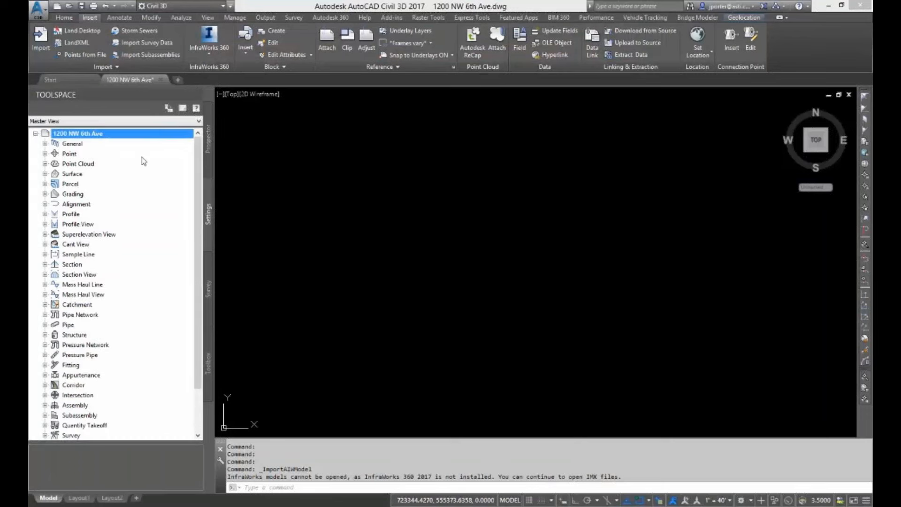
right_click(126, 136)
click(155, 138)
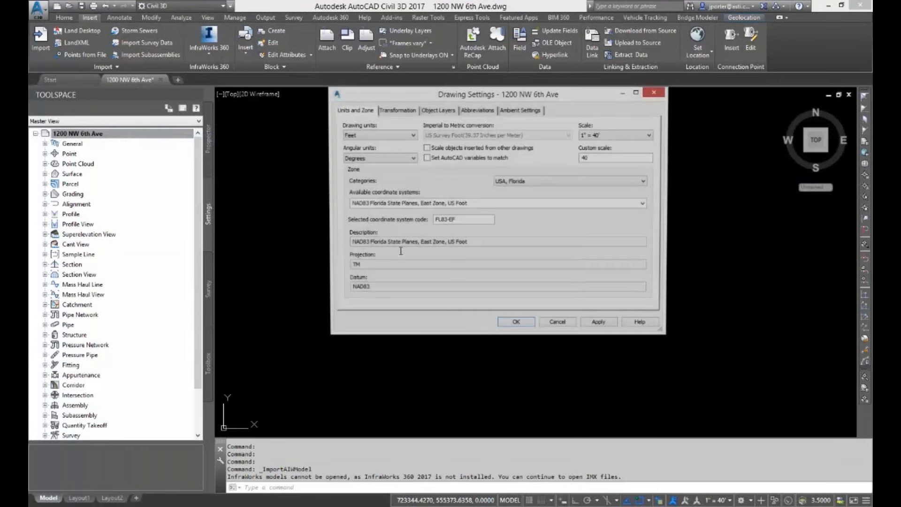
click(559, 325)
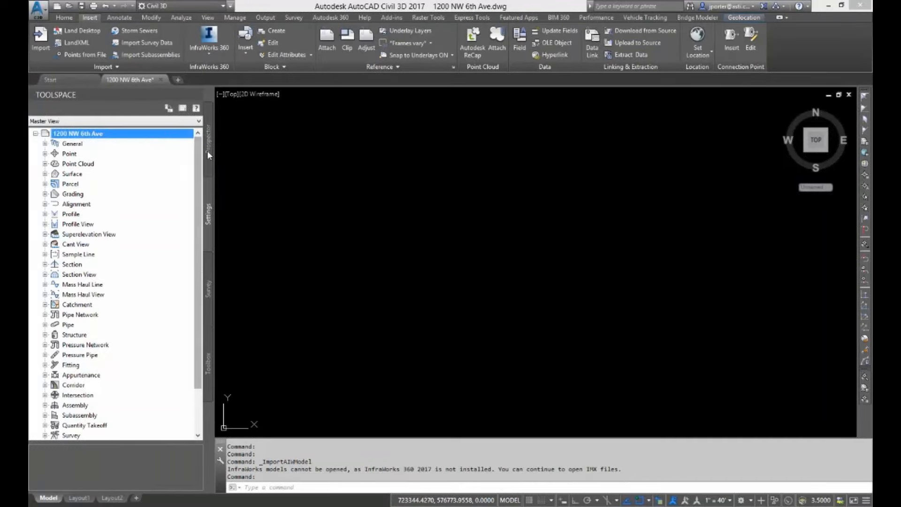
Start opening an InfraWorks 360 model in the drawing and choose IM_Export.imx from Documents as the source file
click(209, 54)
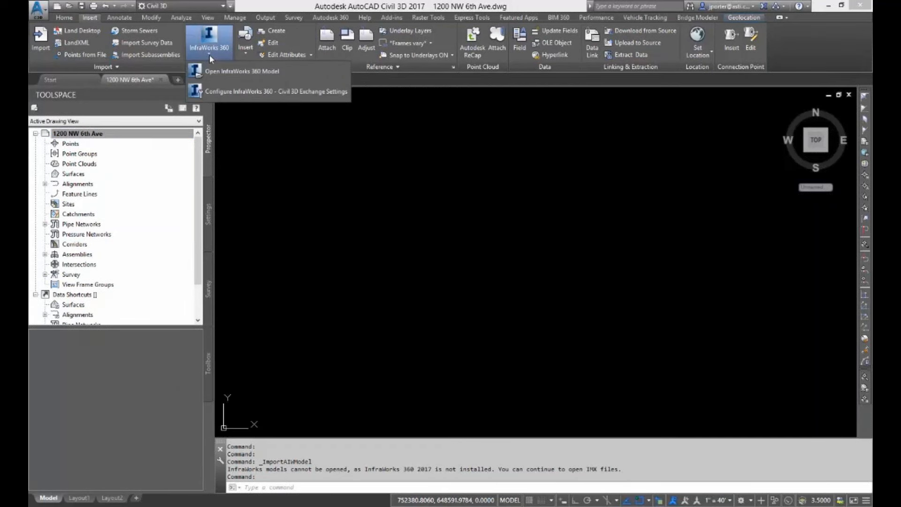
click(237, 72)
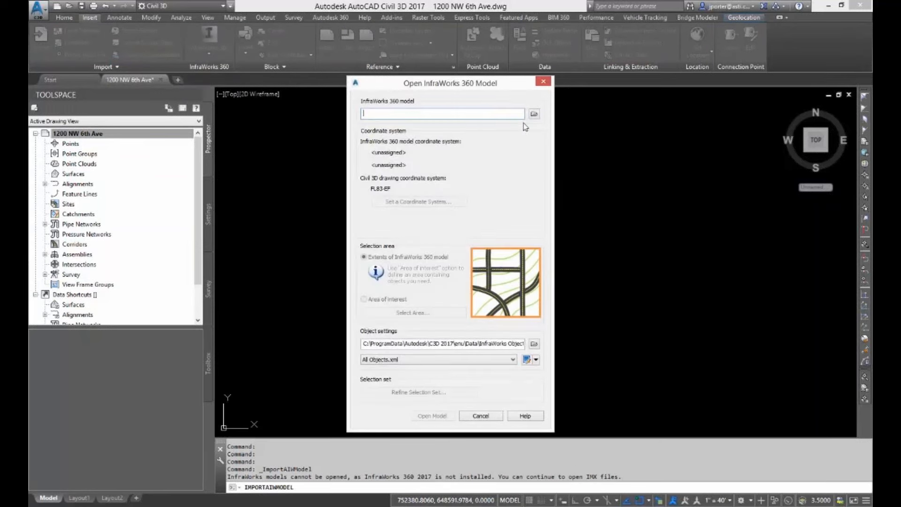
click(534, 115)
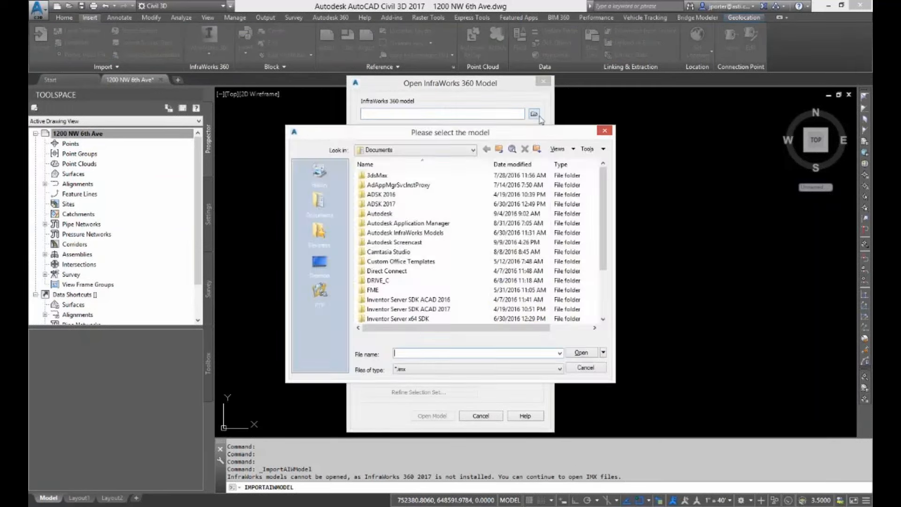
click(388, 320)
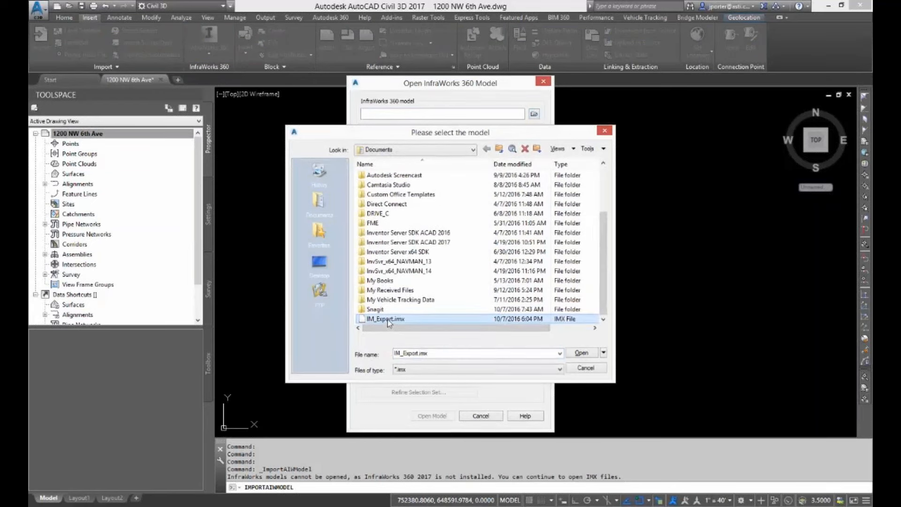
double_click(388, 320)
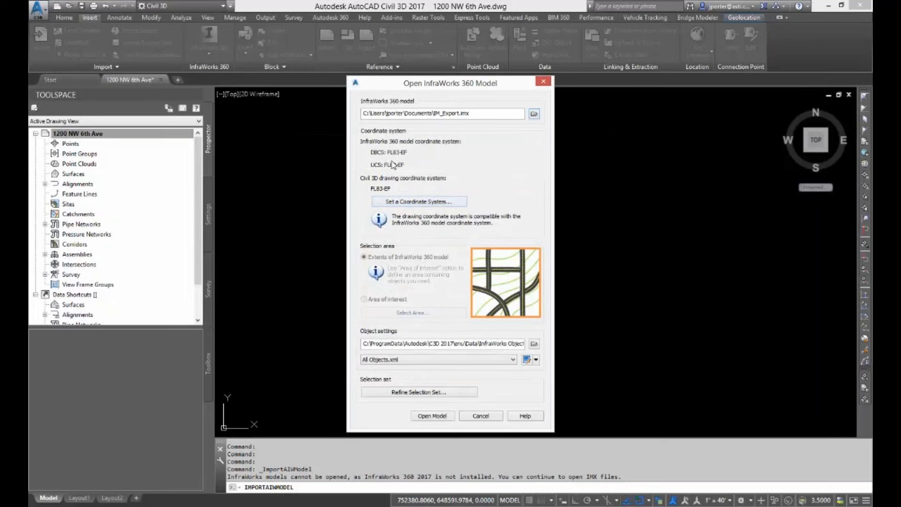
Refine the selection set to only the AIW_Existing_Ground and AIW_Proposed_Ground terrain surfaces and open the model
click(423, 393)
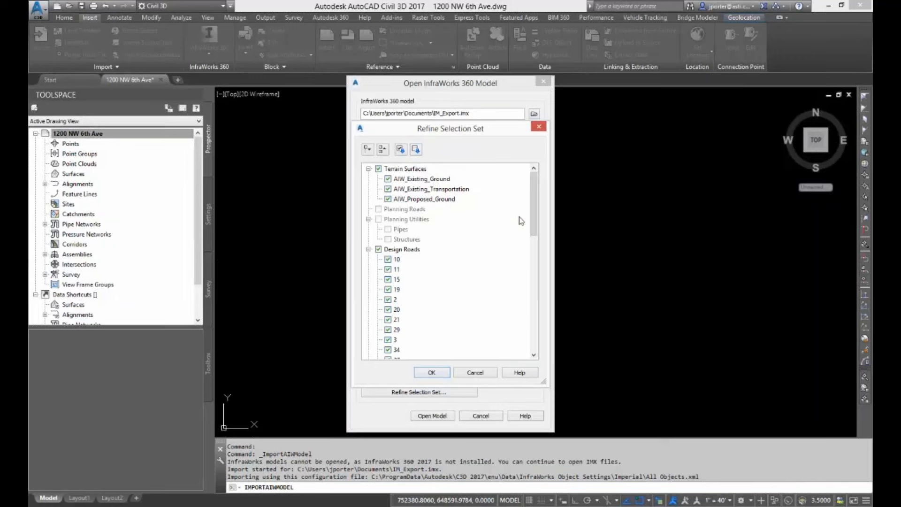
mouse_move(533, 198)
mouse_down()
mouse_move(534, 287)
mouse_move(519, 207)
mouse_up()
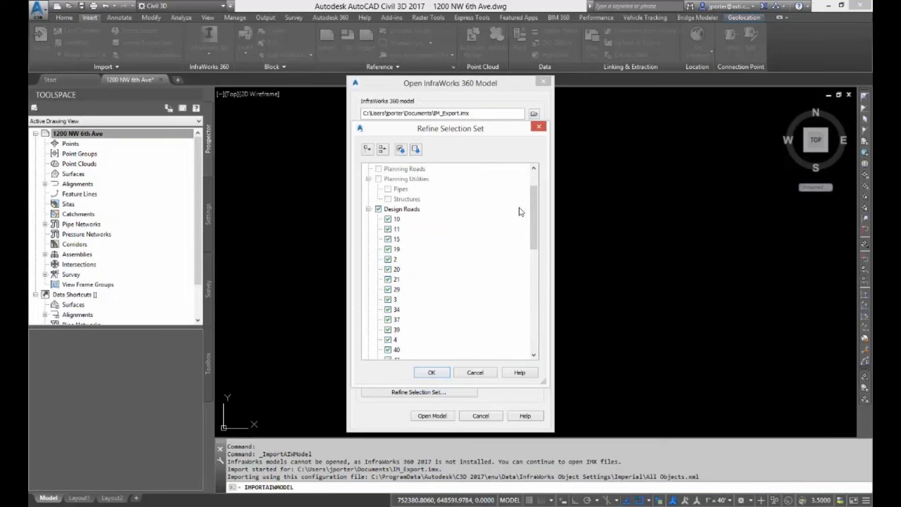
drag(534, 198, 535, 184)
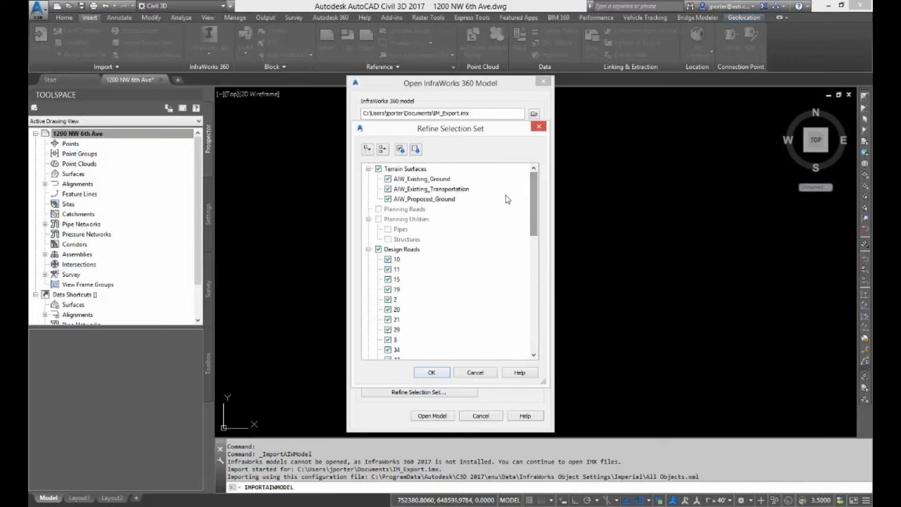
click(415, 149)
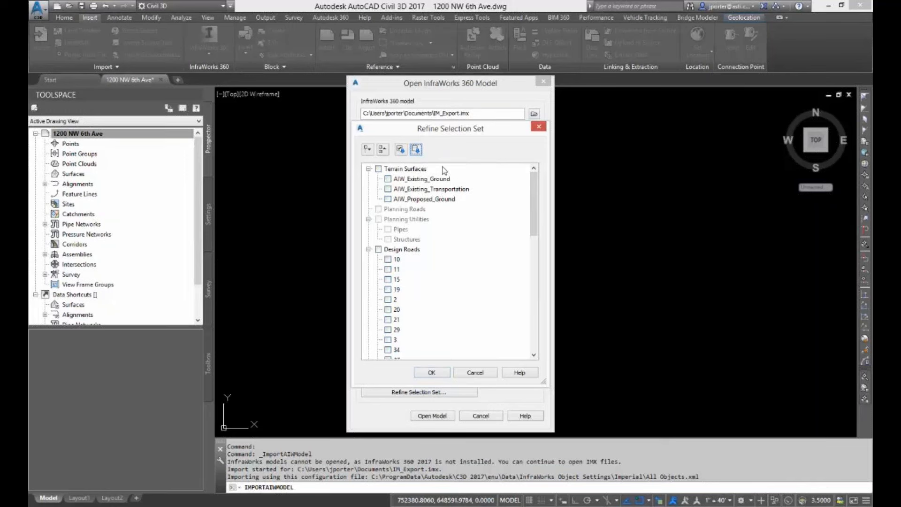
click(389, 179)
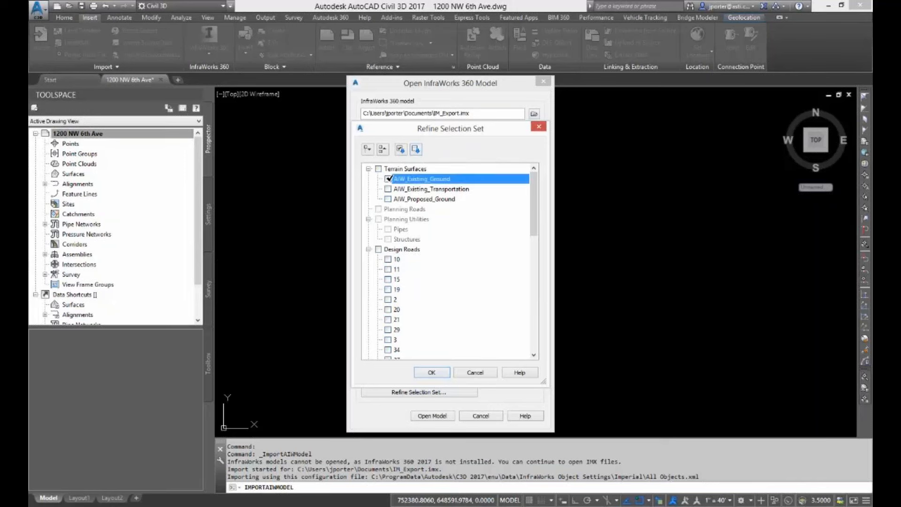
click(389, 199)
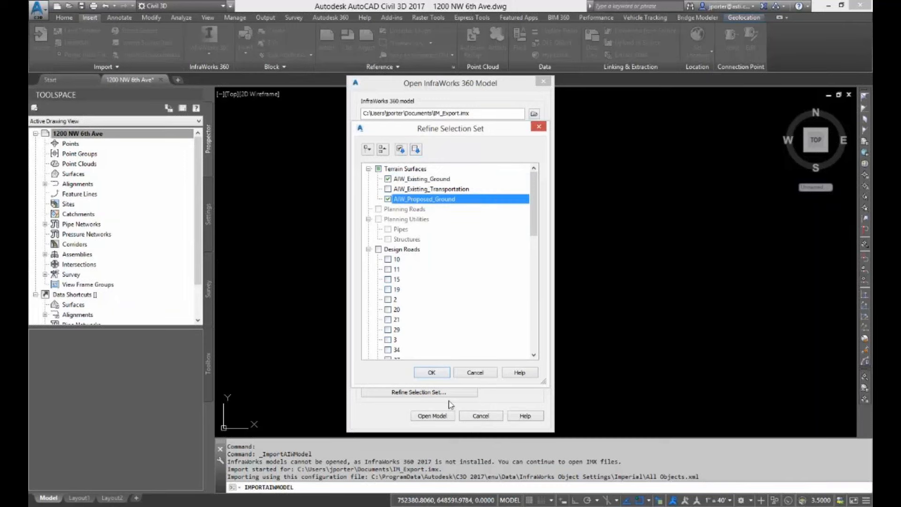
click(432, 373)
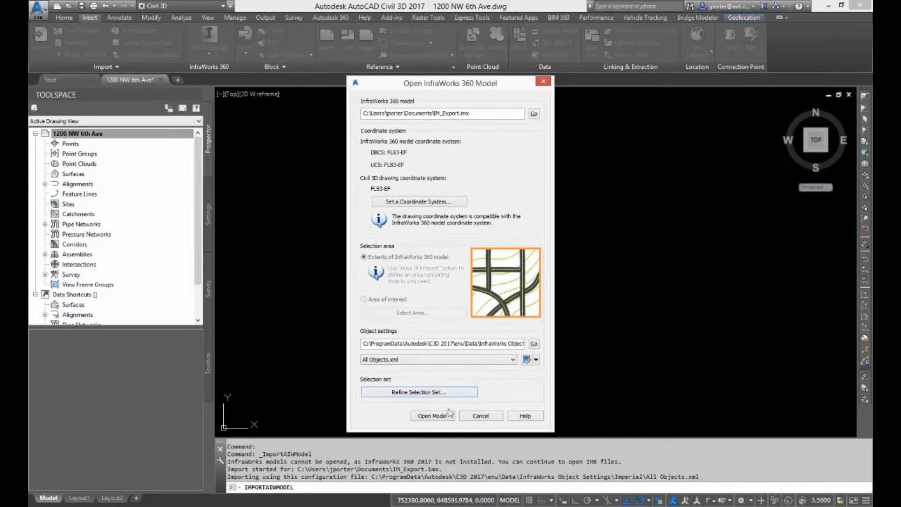
click(438, 417)
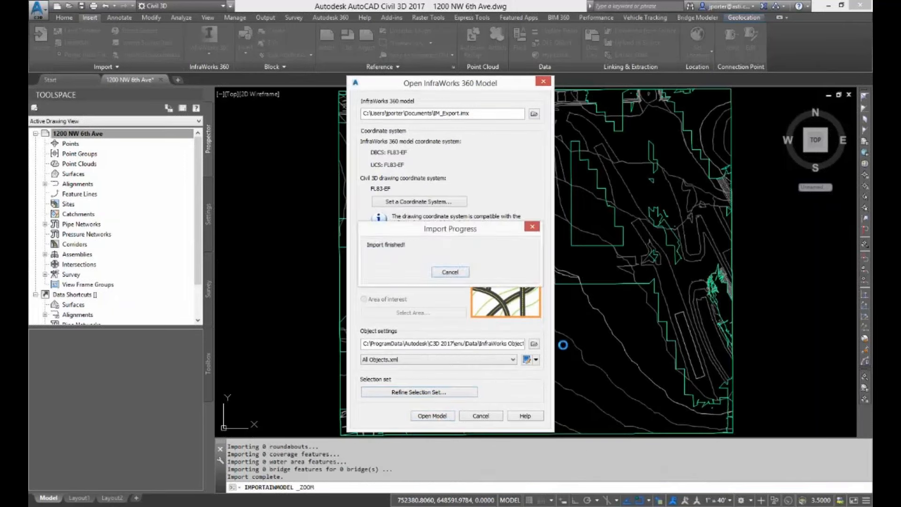
Select both imported ground surfaces around the pond and set their style to _No Display
scroll(531, 236, down, 4)
scroll(532, 237, up, 2)
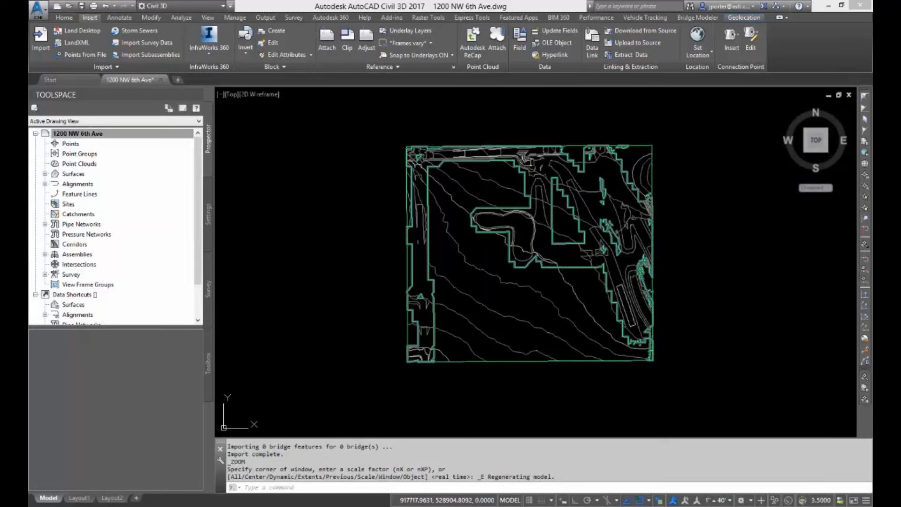
mouse_move(523, 230)
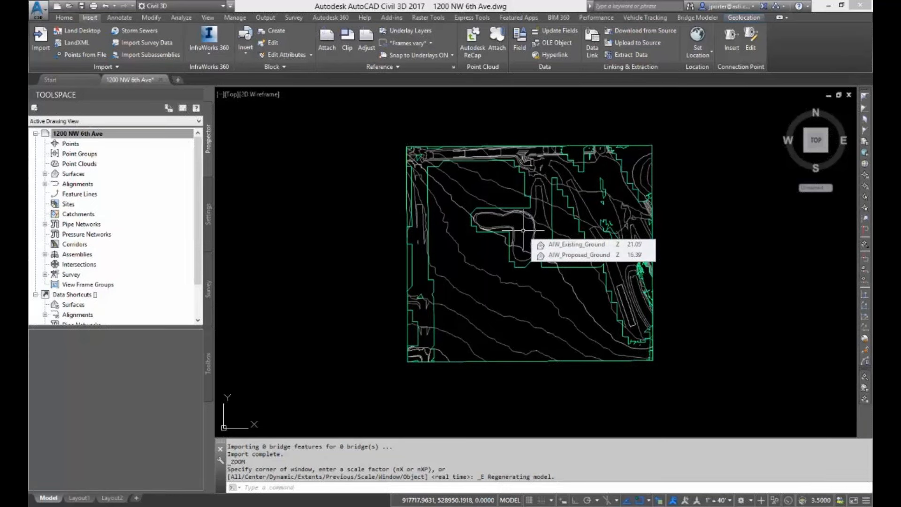
click(520, 222)
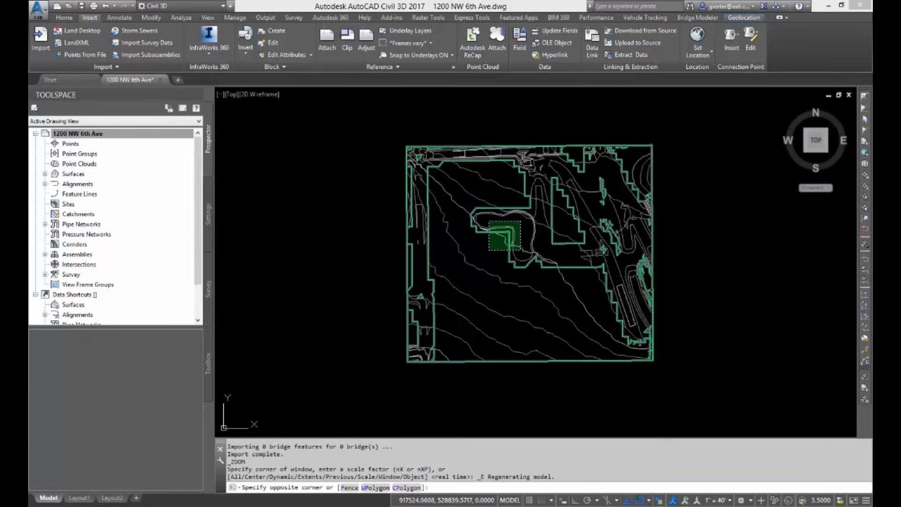
click(489, 246)
right_click(507, 237)
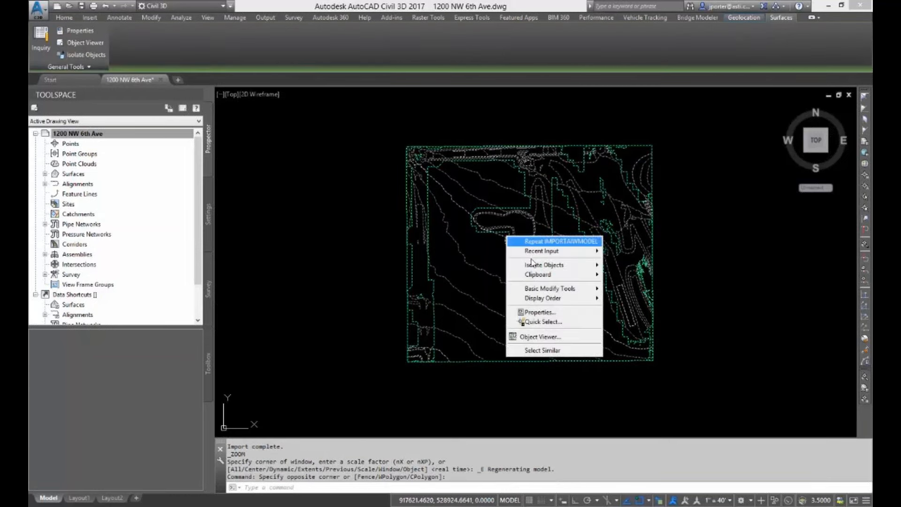
click(540, 312)
click(376, 123)
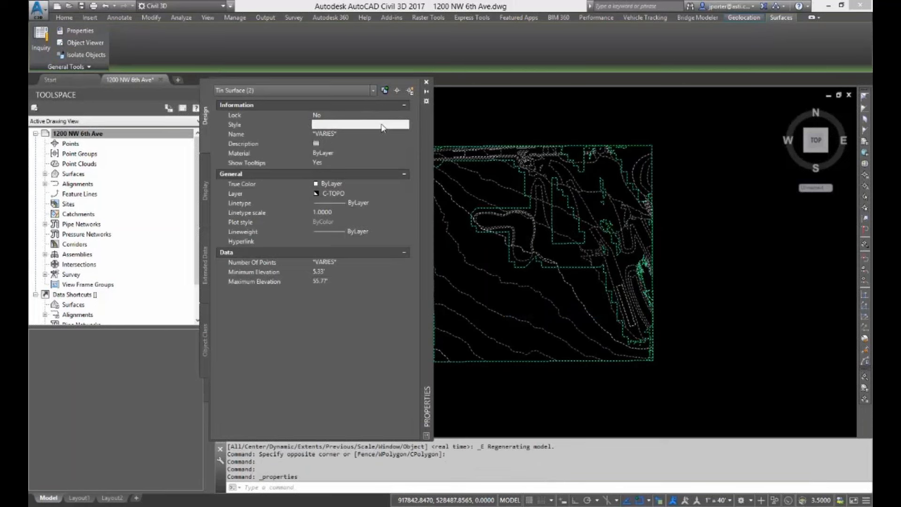
click(378, 125)
click(371, 137)
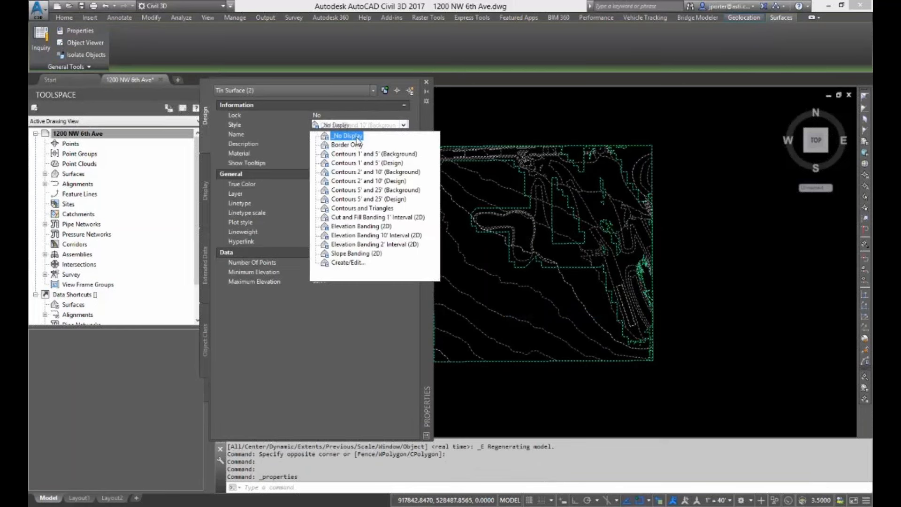
click(426, 81)
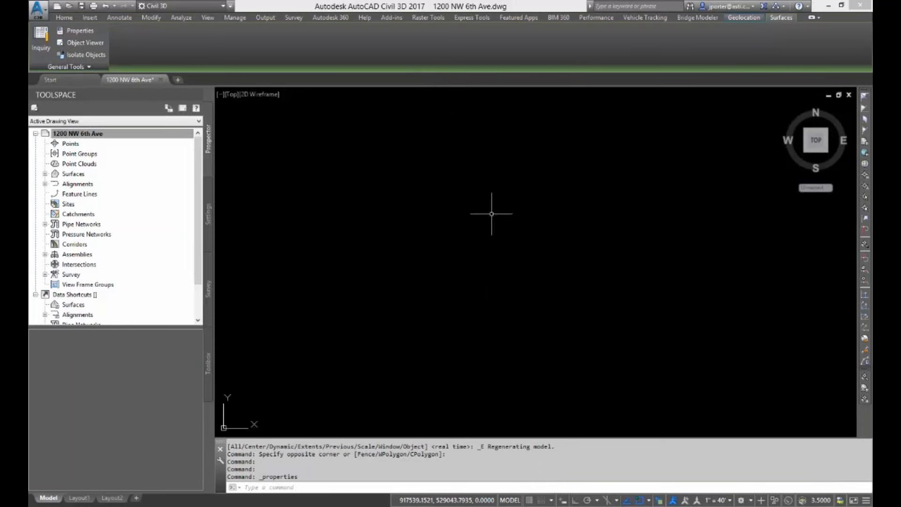
Create a TIN surface named Final with the Contours 1' and 5' (Design) style
click(45, 174)
right_click(80, 174)
click(125, 182)
click(548, 148)
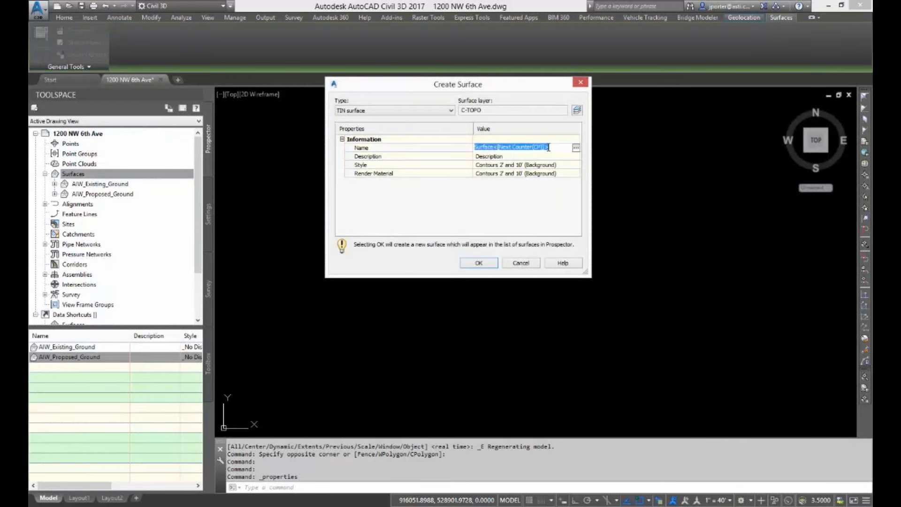
text(f)
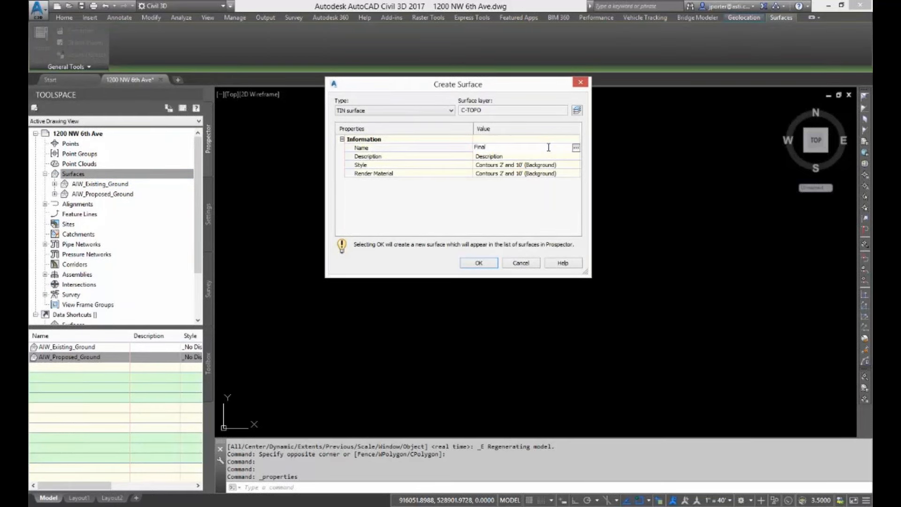
click(564, 165)
click(576, 165)
click(474, 179)
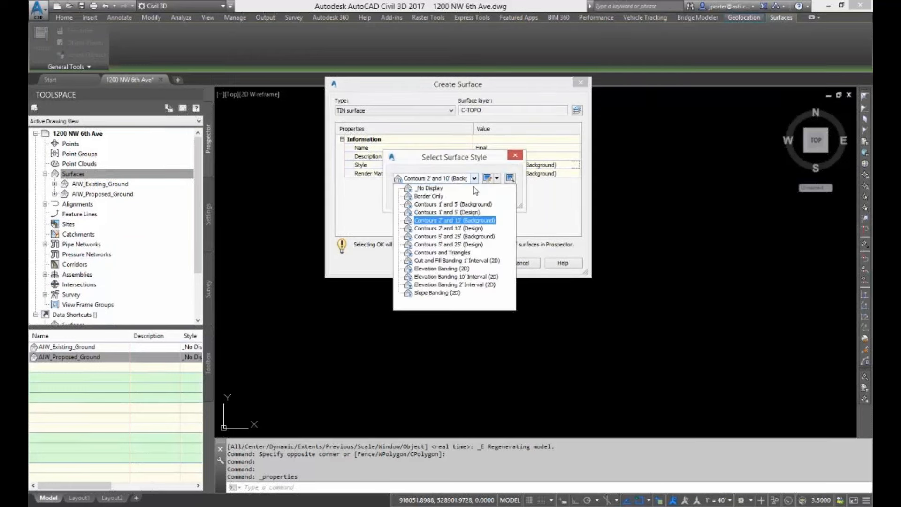
click(451, 212)
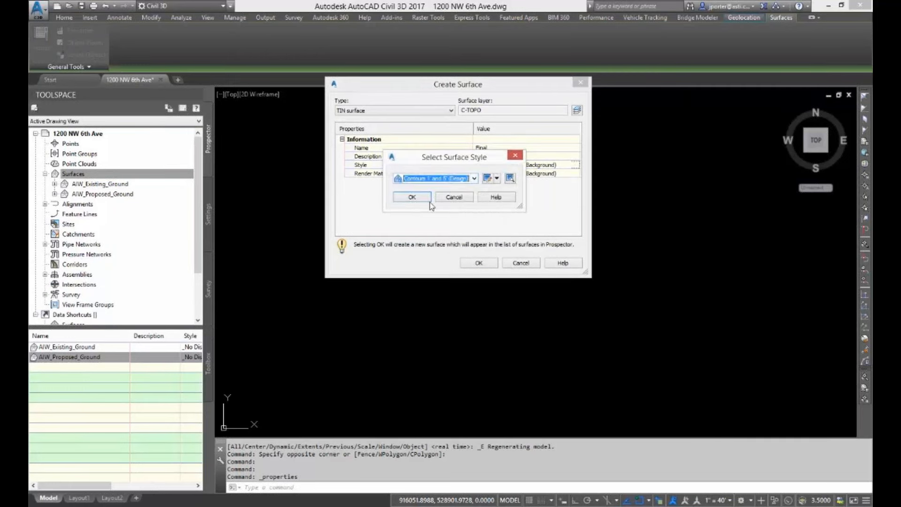
click(409, 195)
click(477, 263)
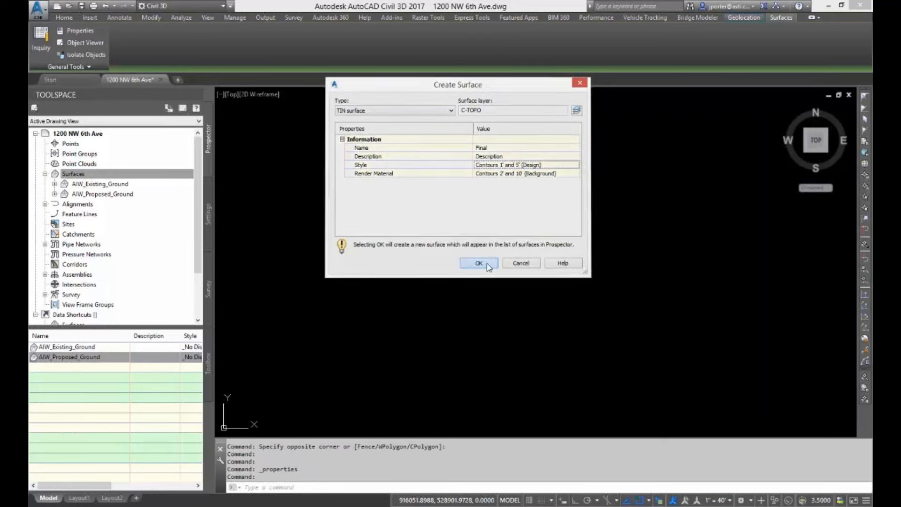
Paste the AIW_Existing_Ground surface into the Final surface as a definition edit
click(54, 204)
click(65, 235)
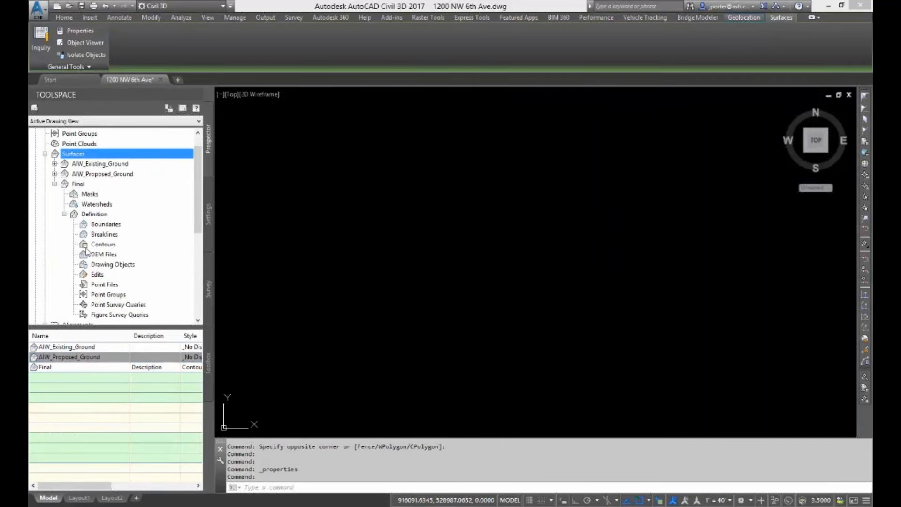
right_click(100, 277)
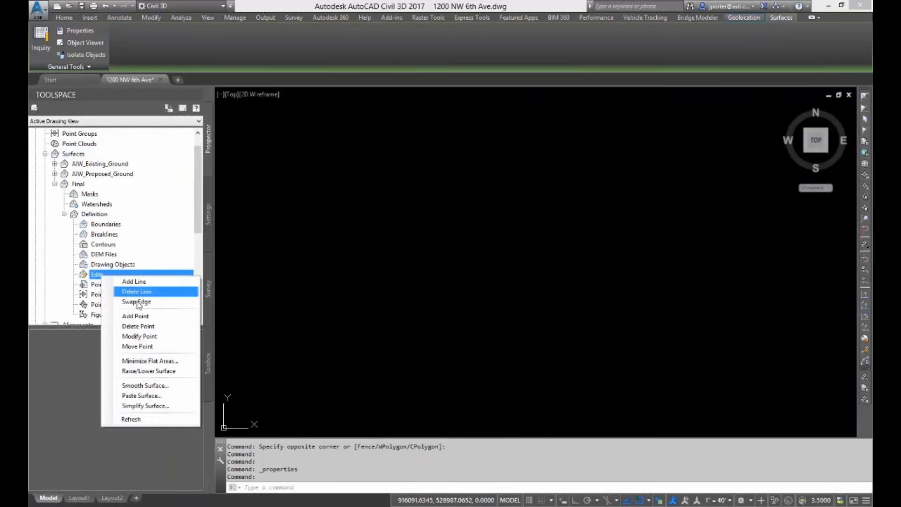
click(138, 394)
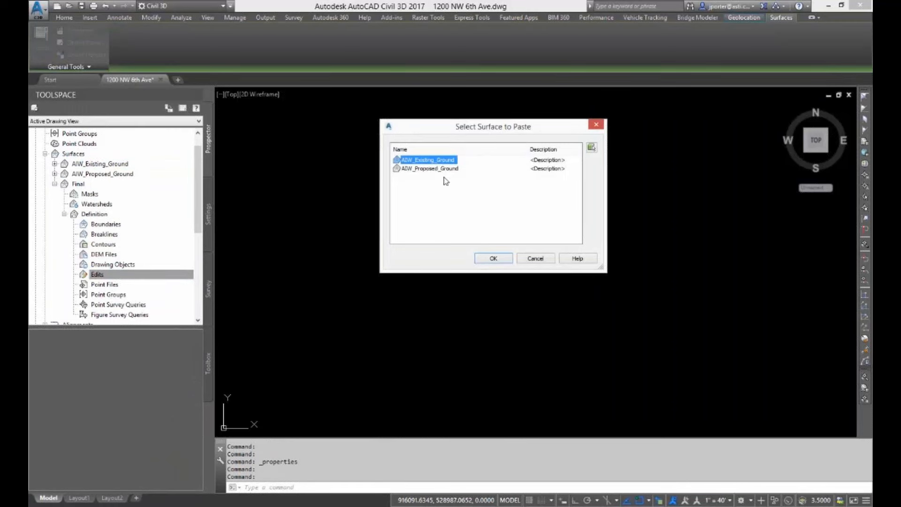
click(494, 258)
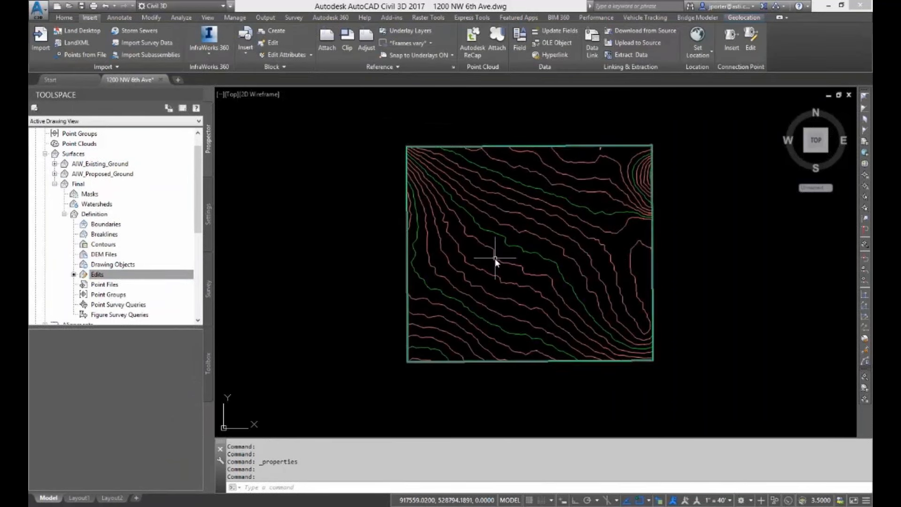
Paste the AIW_Proposed_Ground surface into the Final surface and inspect the combined contours around the pond
right_click(118, 277)
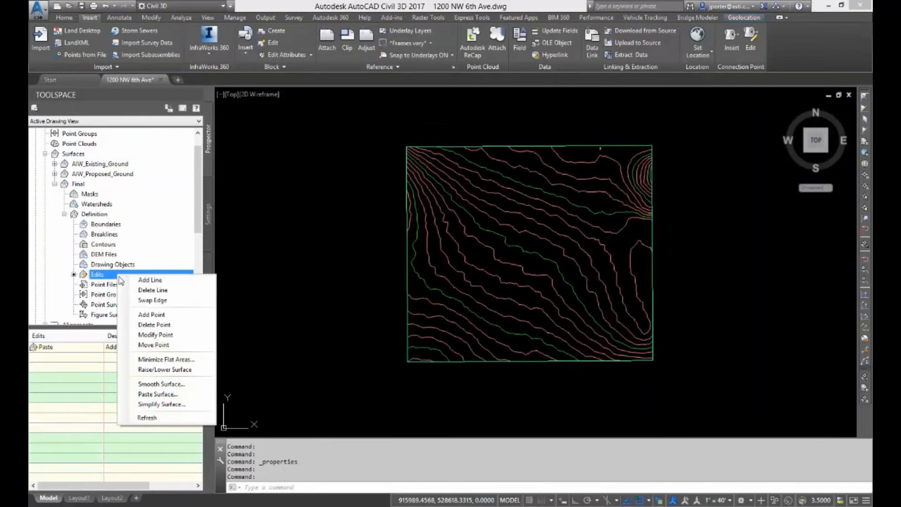
click(162, 394)
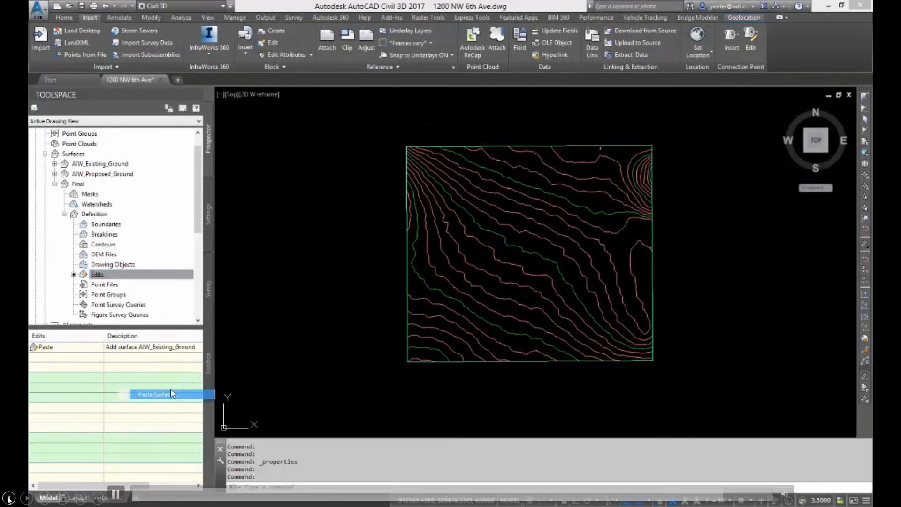
click(430, 169)
click(497, 261)
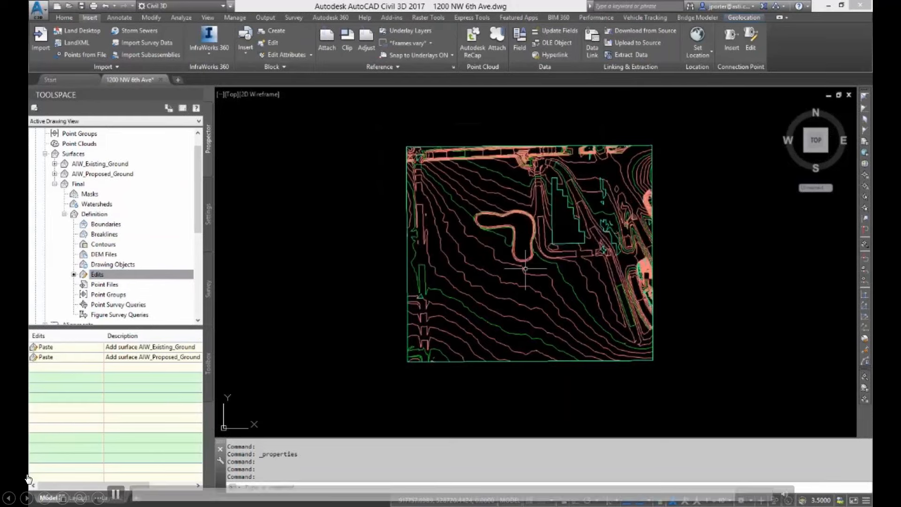
scroll(502, 241, up, 6)
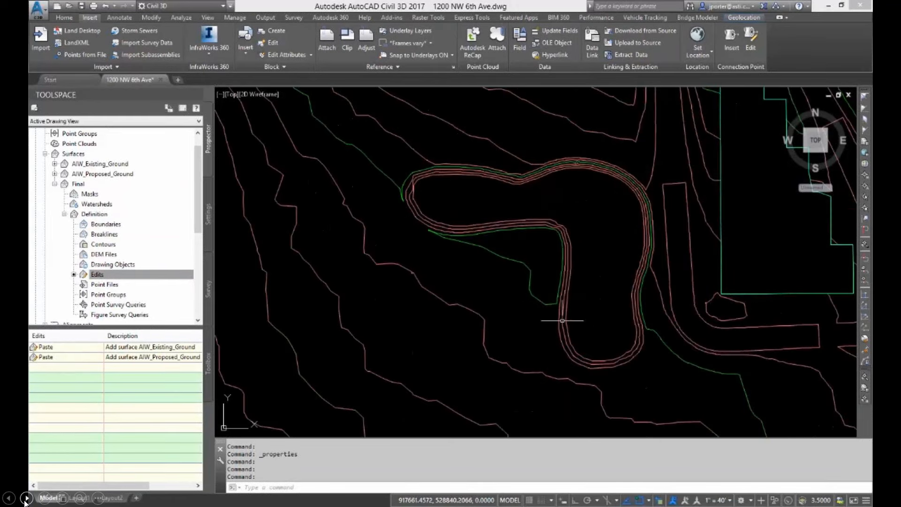
scroll(561, 316, down, 6)
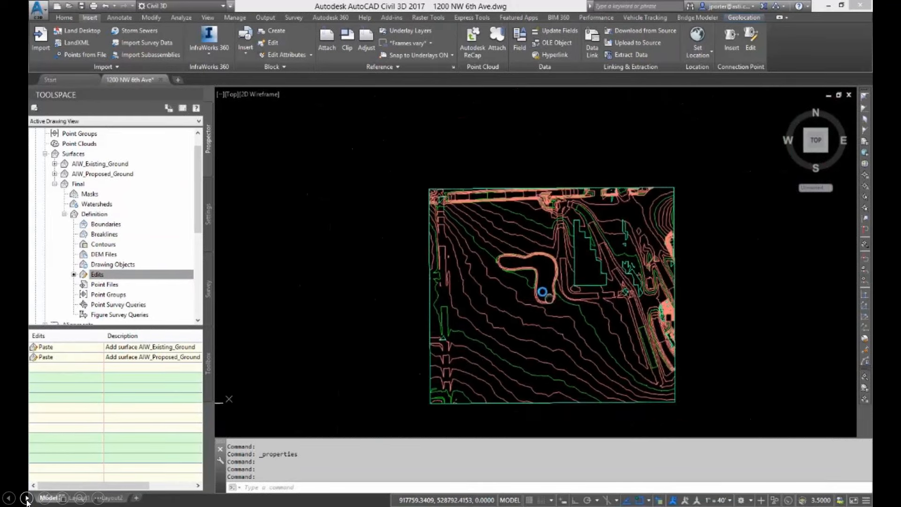
mouse_move(531, 279)
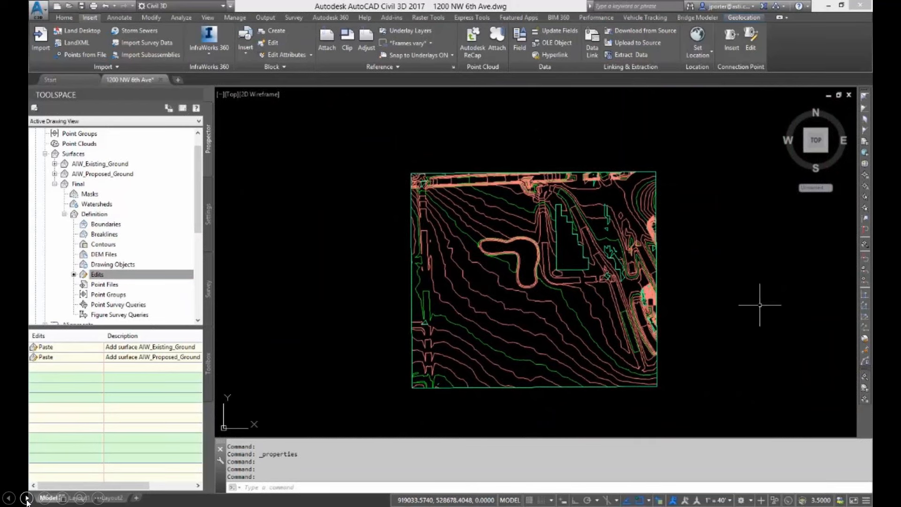
mouse_move(754, 316)
middle_down()
mouse_move(731, 314)
mouse_move(726, 302)
middle_up()
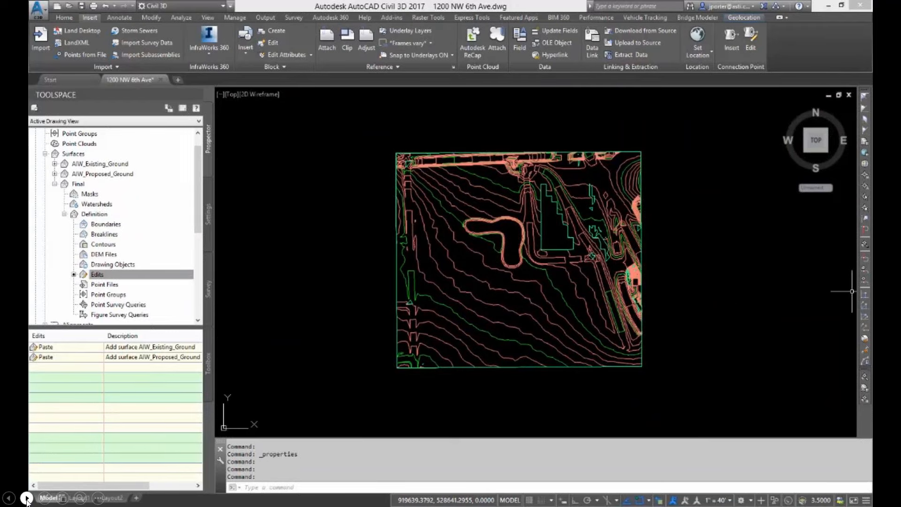
click(26, 499)
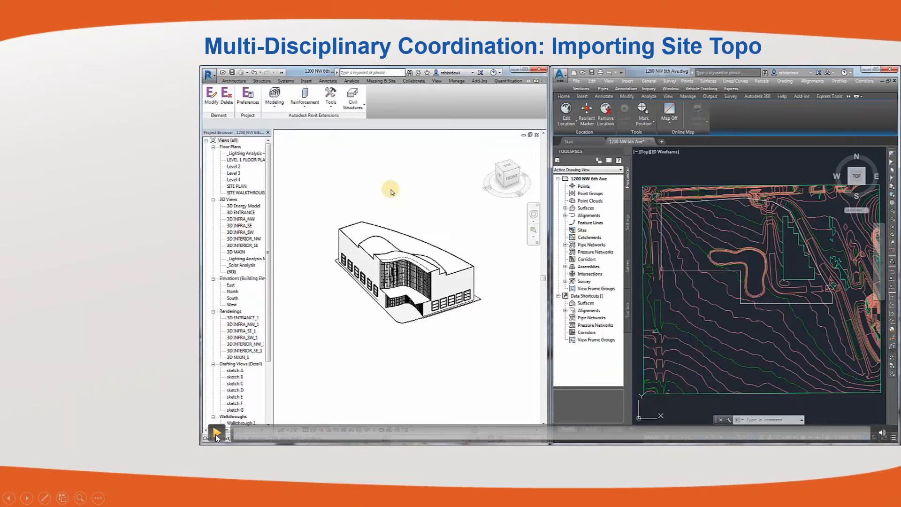
click(215, 435)
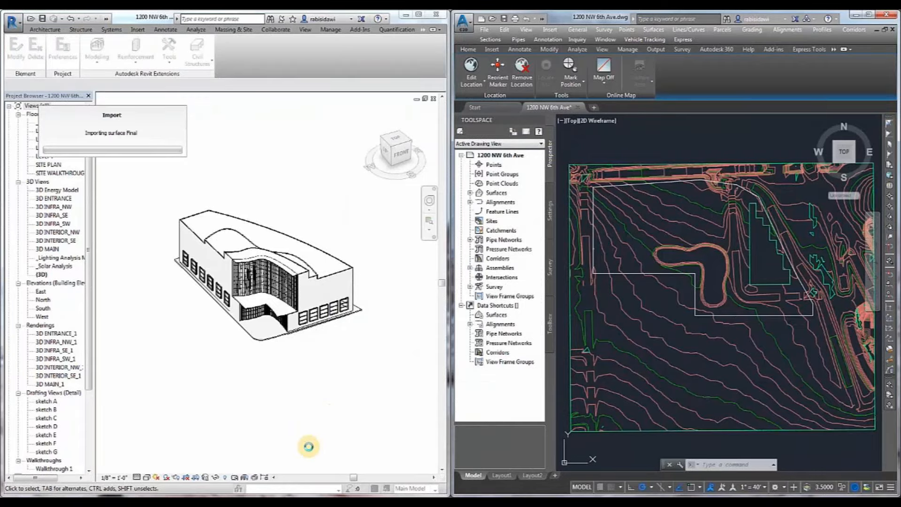
Import the Final surface into Revit as topography with the Earth material and without using the original coordinates
click(369, 317)
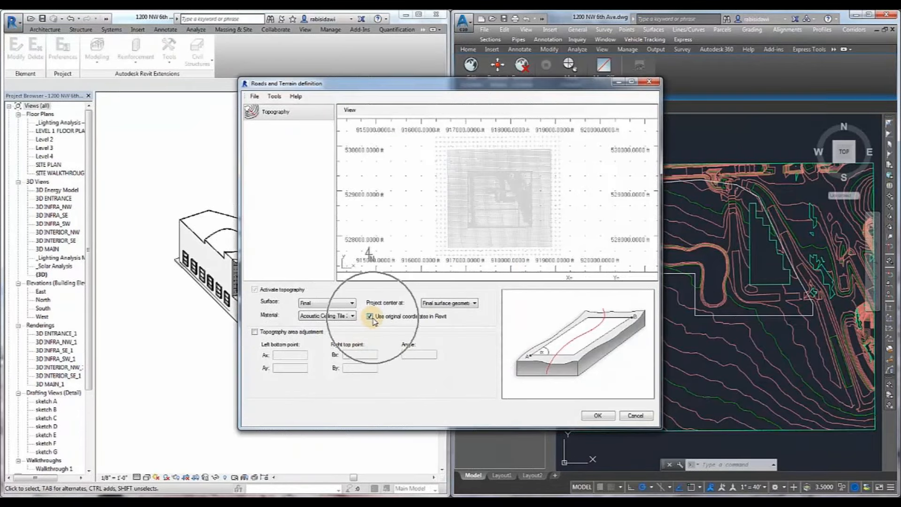
click(370, 317)
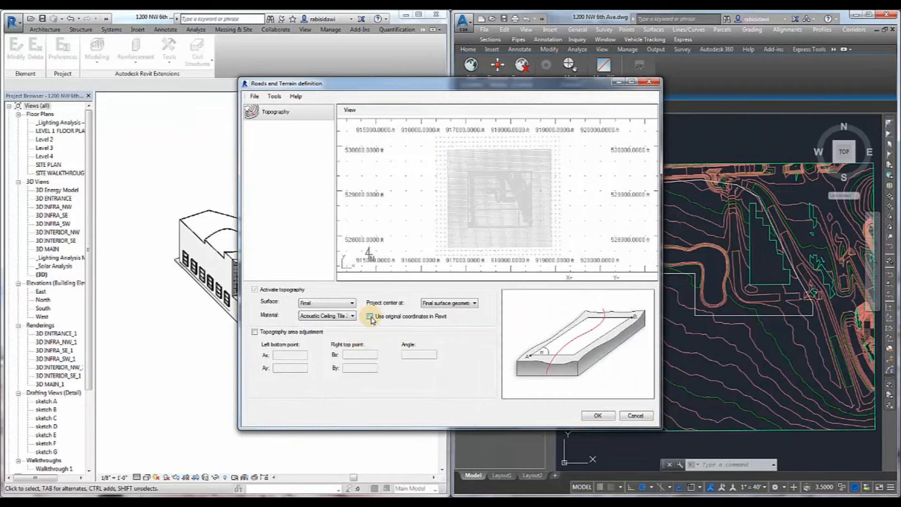
click(352, 316)
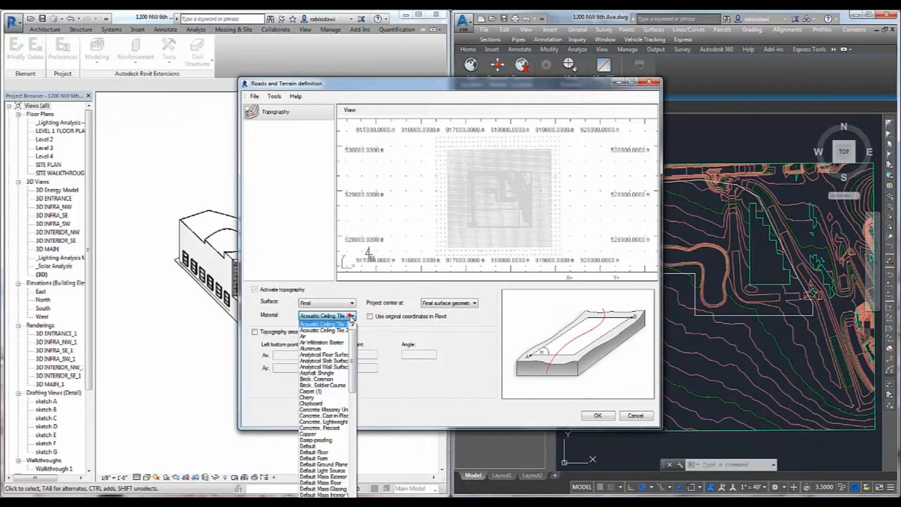
drag(353, 334, 355, 369)
click(310, 465)
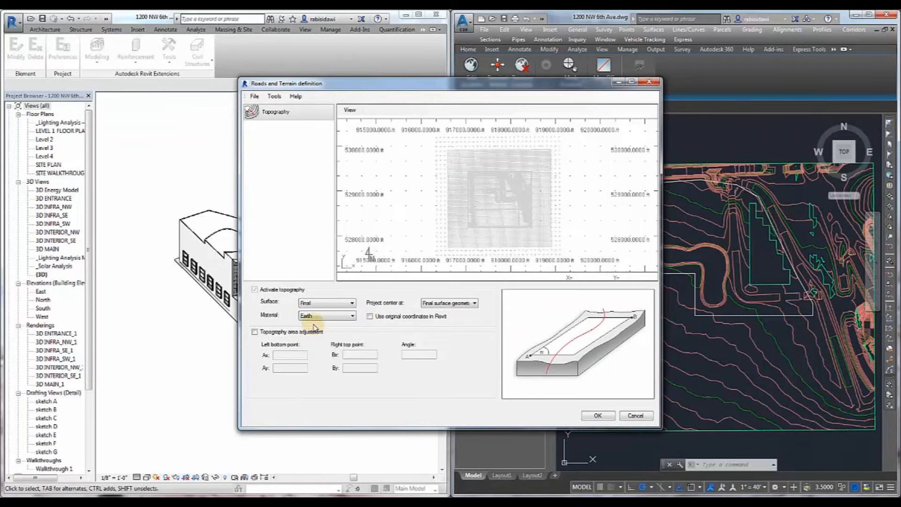
click(598, 415)
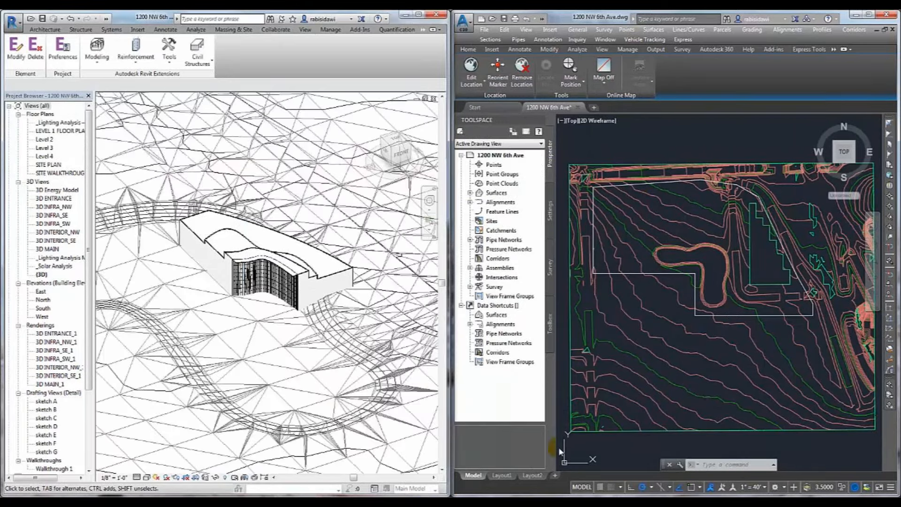
Examine the full extent of the imported topography around the building in 3D and from directly above
scroll(271, 302, down, 3)
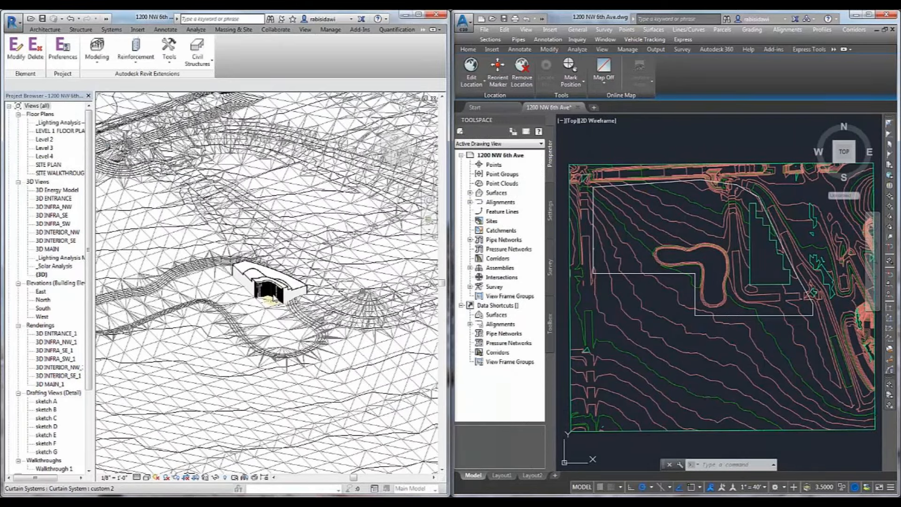
scroll(273, 298, down, 3)
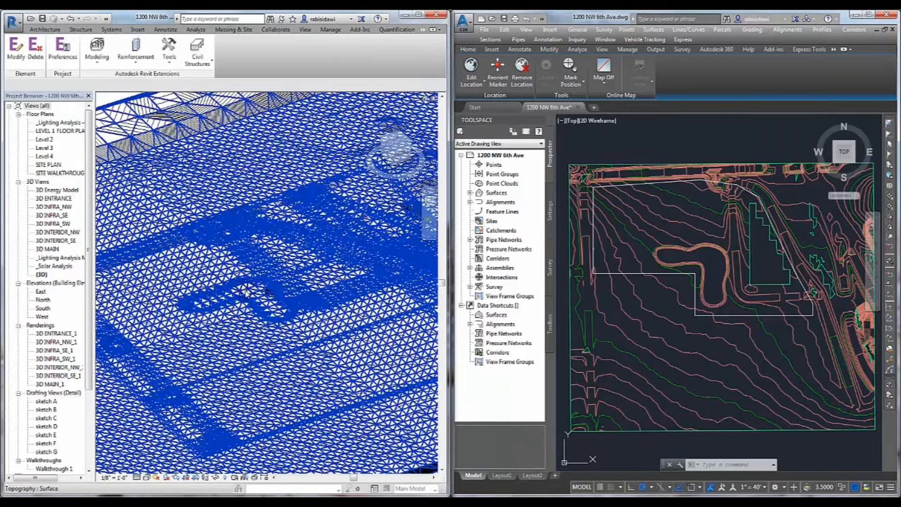
scroll(289, 341, down, 3)
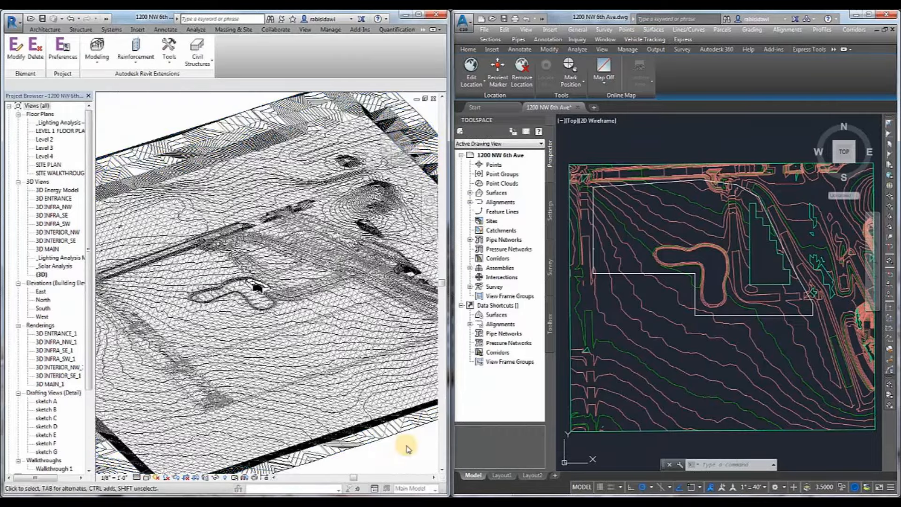
scroll(408, 413, up, 3)
click(397, 141)
click(397, 135)
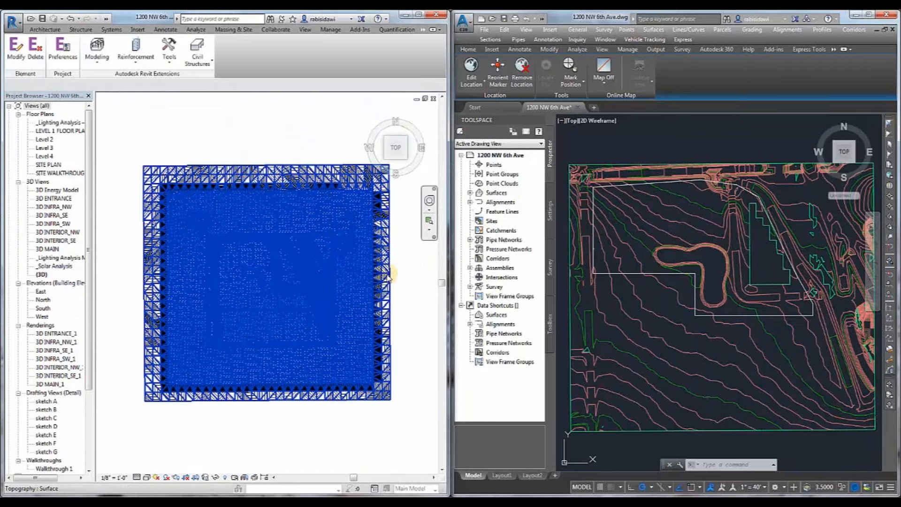
Open the imported toposurface for surface editing and look closely at its points around the pond and building
click(312, 237)
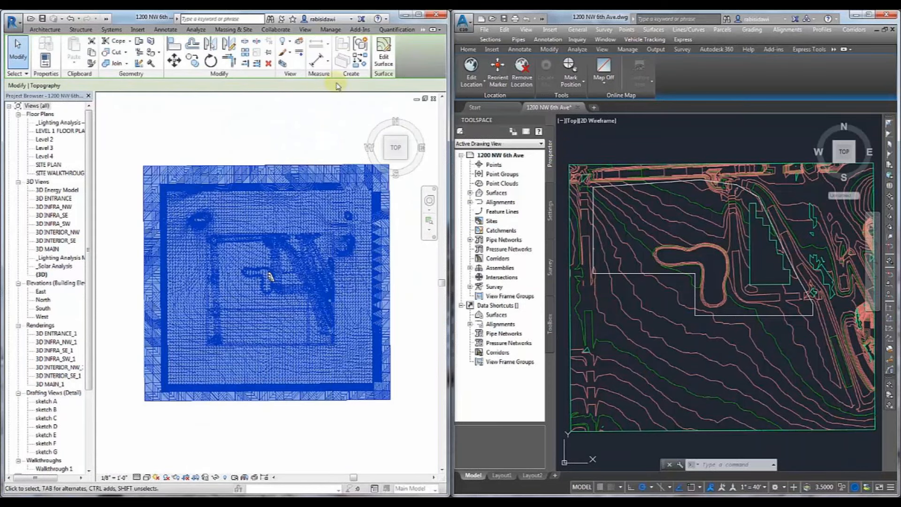
click(383, 54)
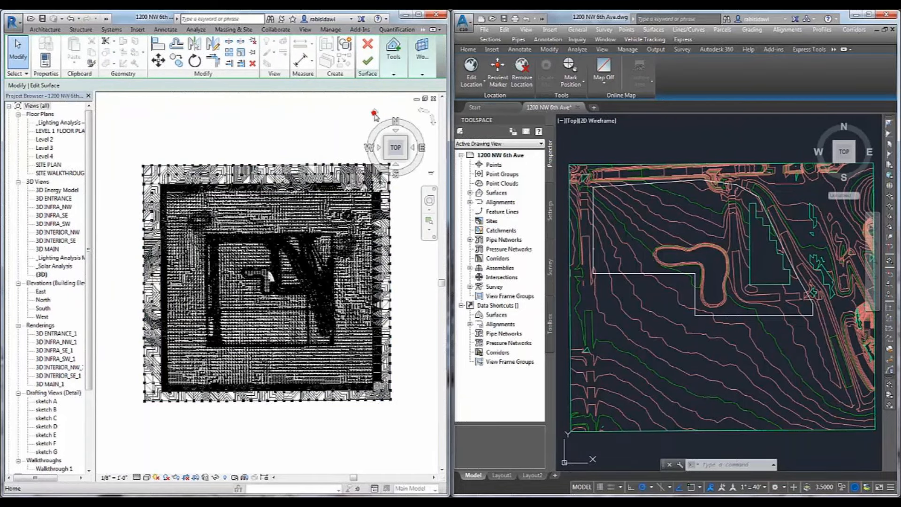
right_click(373, 376)
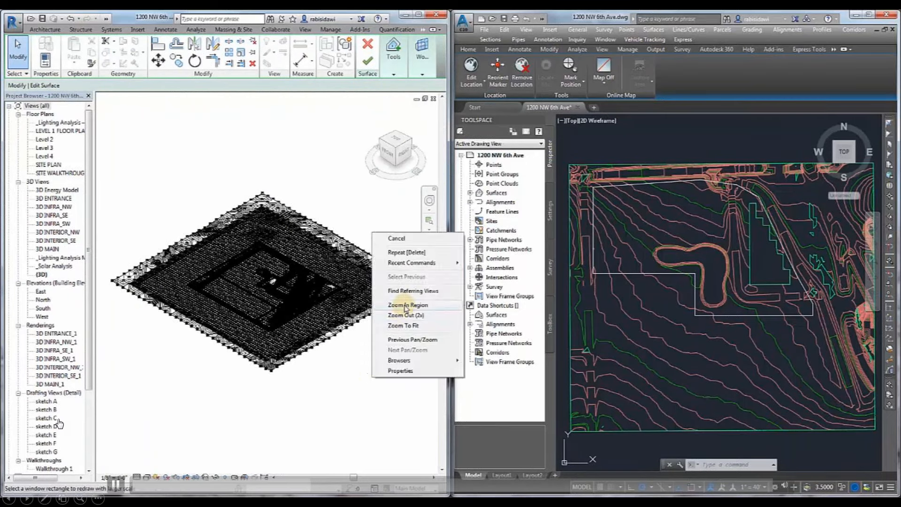
click(404, 306)
drag(252, 271, 299, 300)
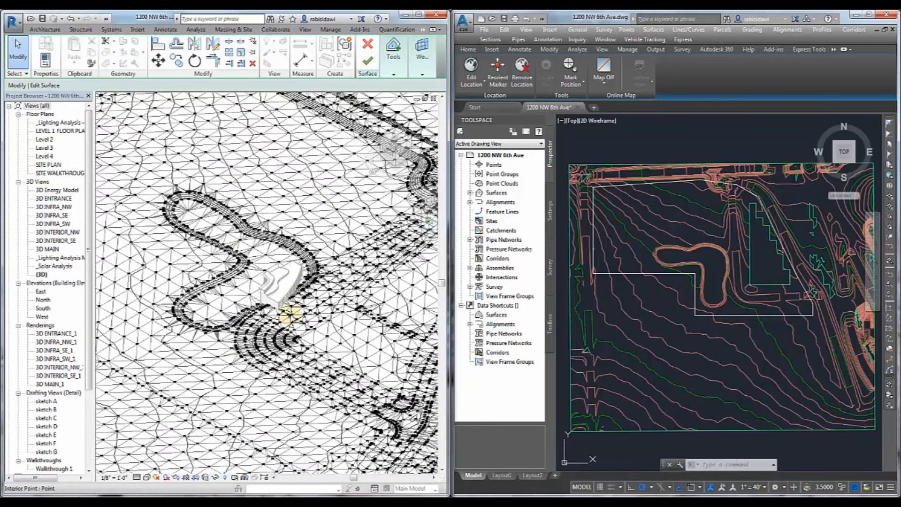
Clear the roof selection, examine the building on its site in 3D and view the SITE PLAN floor plan
scroll(290, 314, up, 2)
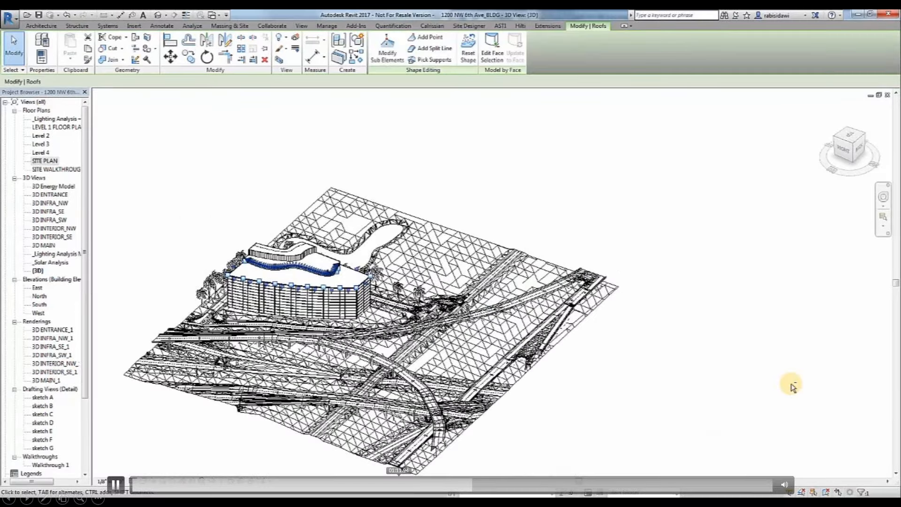
scroll(142, 426, up, 2)
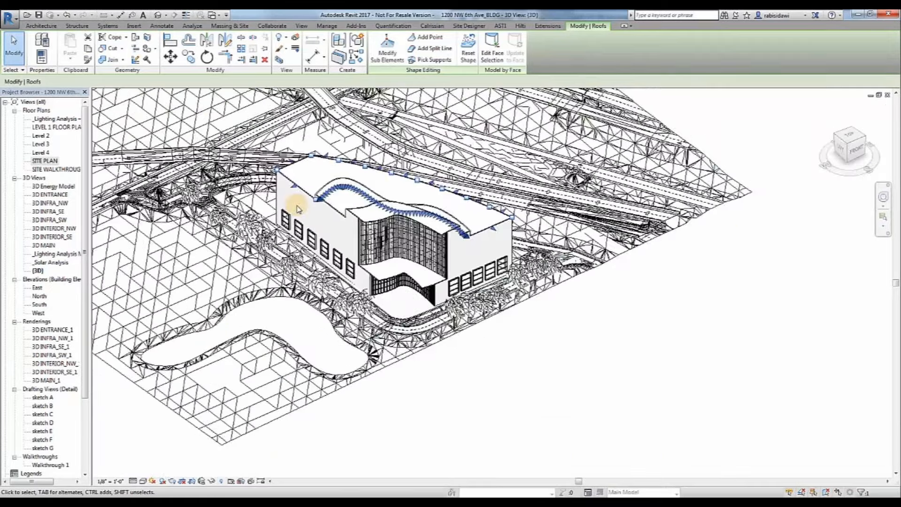
click(530, 418)
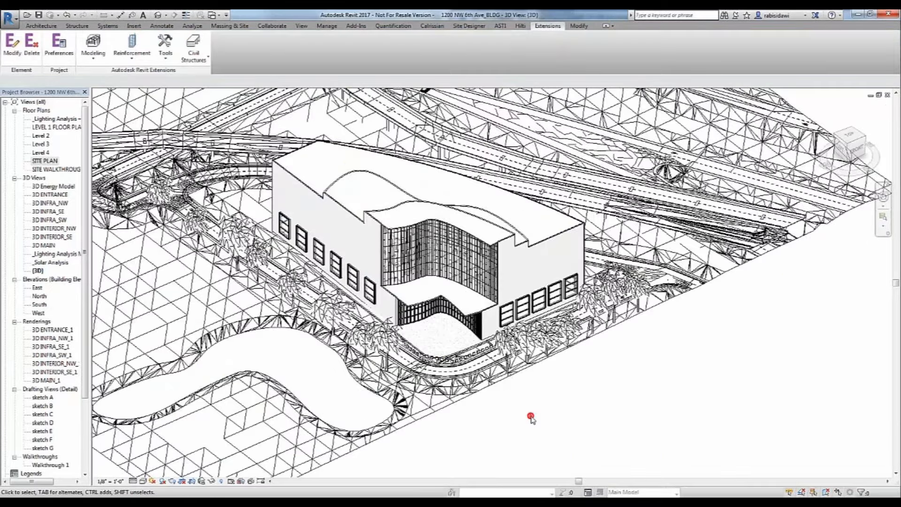
shift+middle_drag(530, 418, 479, 371)
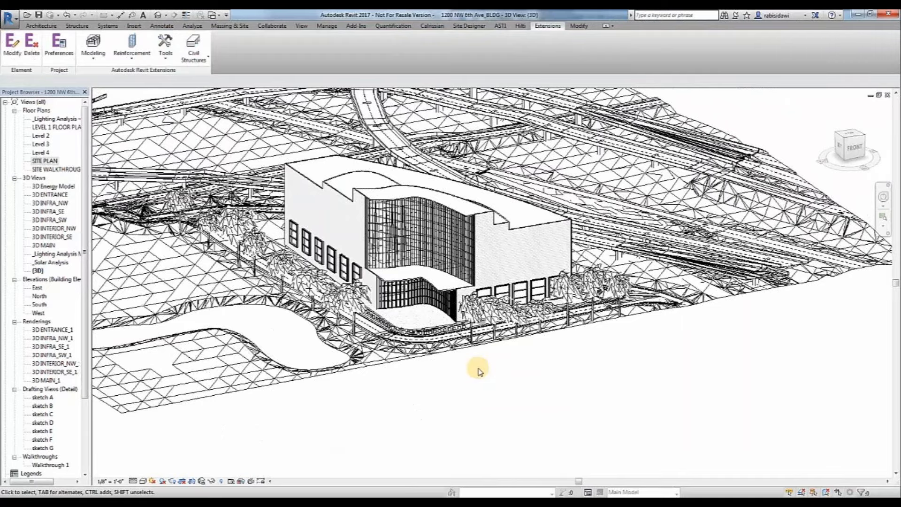
double_click(47, 161)
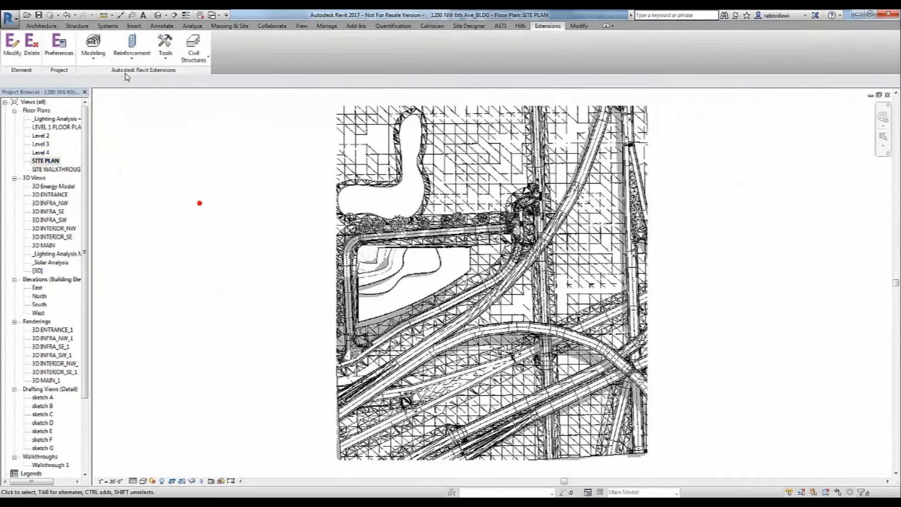
click(617, 124)
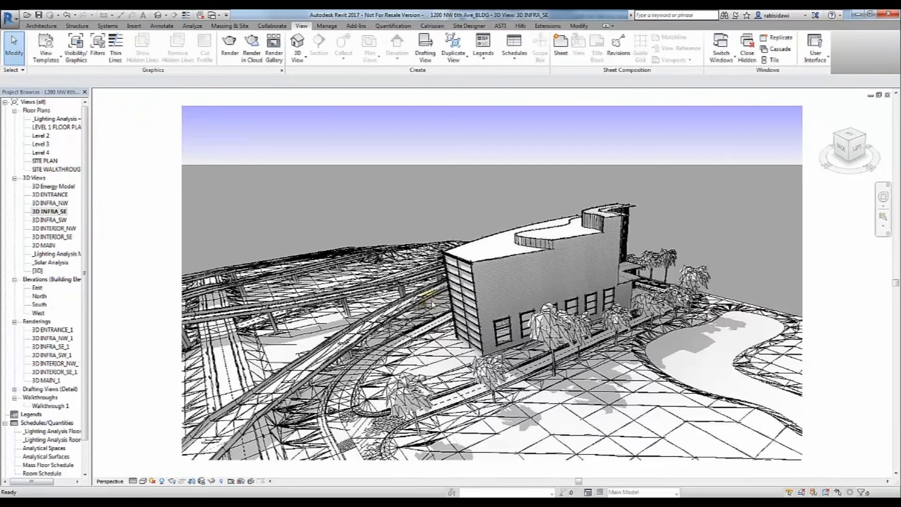
Review the perspective views 3D INFRA_NW, 3D ENTRANCE, 3D INTERIOR_NW, 3D INTERIOR_SE and 3D MAIN
double_click(57, 203)
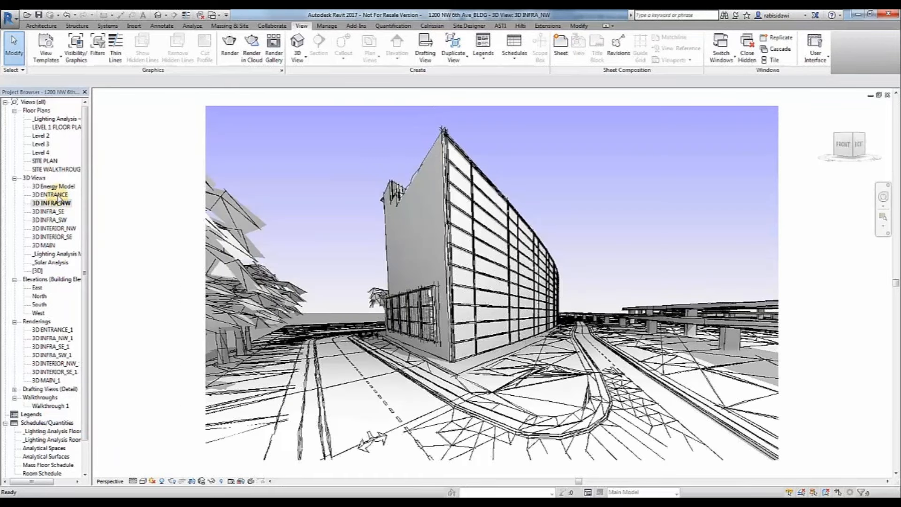
double_click(57, 195)
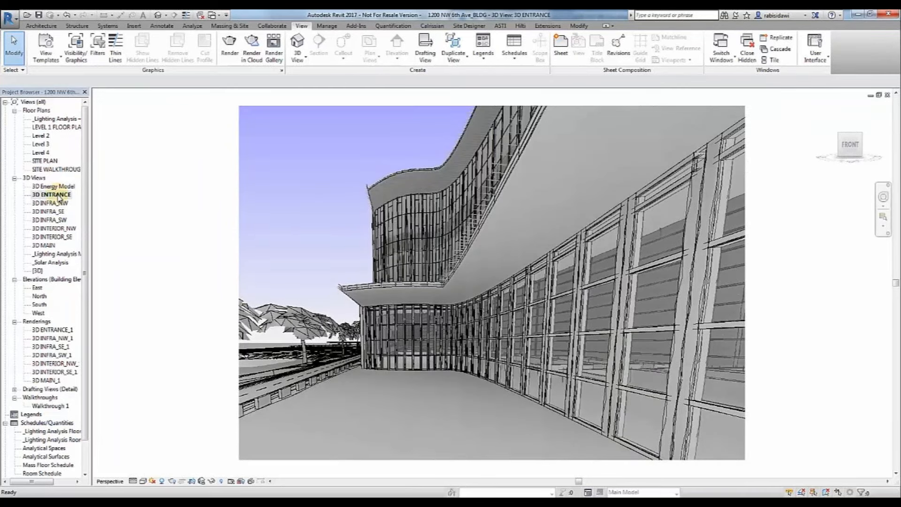
click(54, 228)
double_click(54, 229)
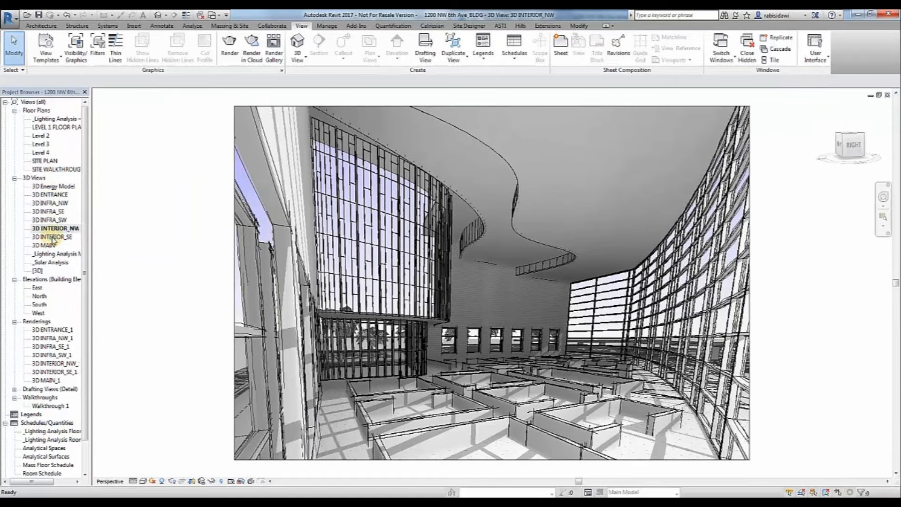
double_click(52, 237)
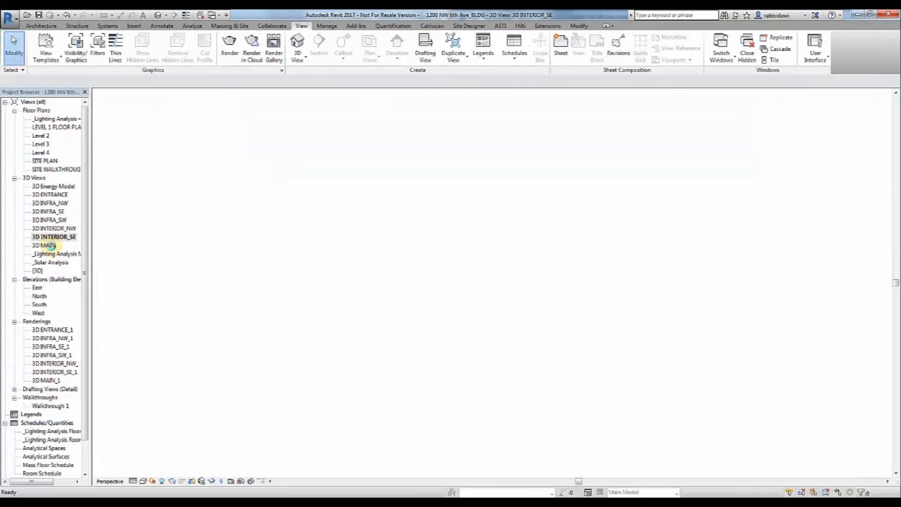
double_click(50, 245)
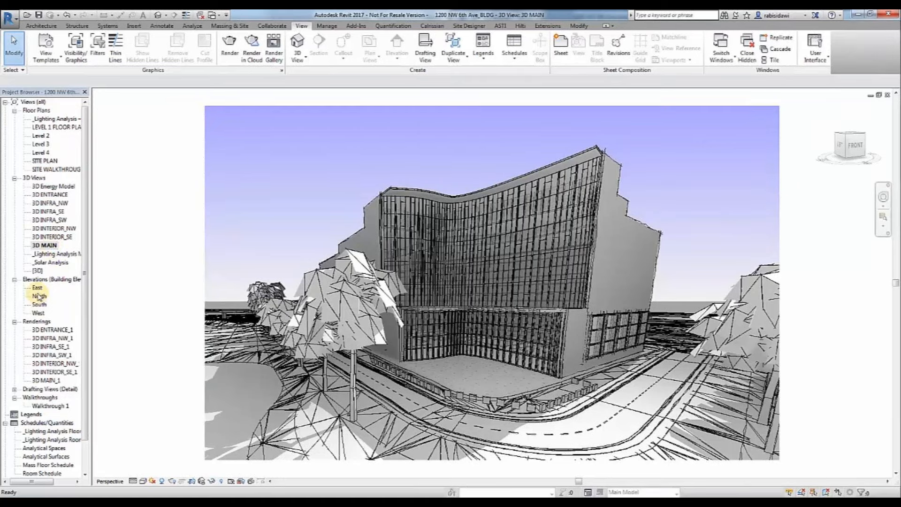
Review the East, North, South and West building elevations and open the 3D INTERIOR_NW_1 rendering
double_click(37, 287)
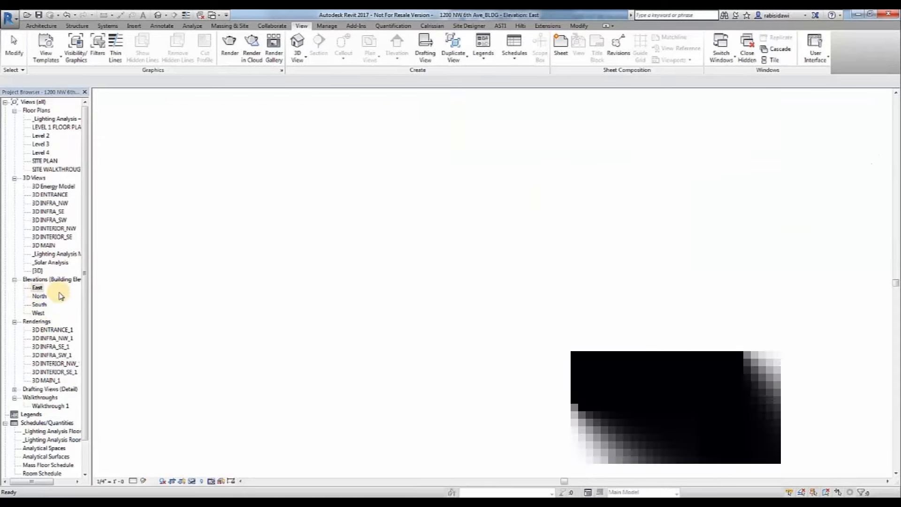
click(39, 296)
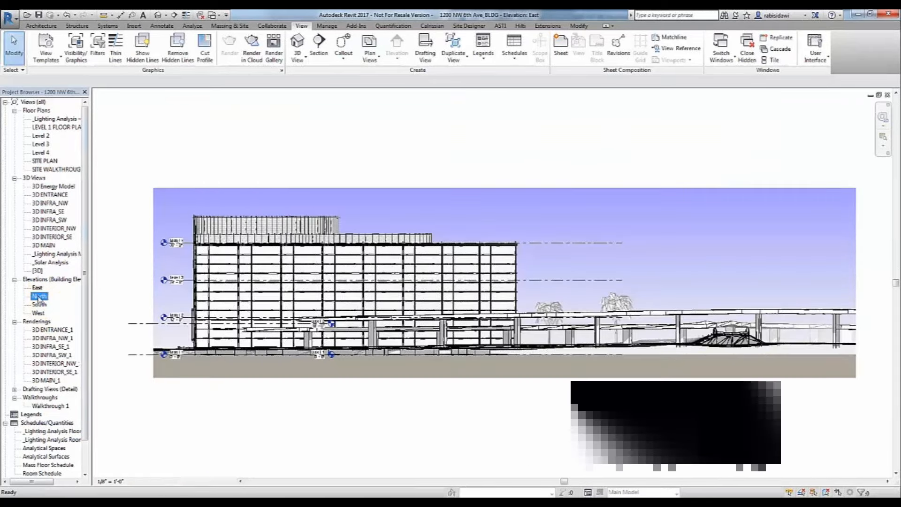
double_click(39, 297)
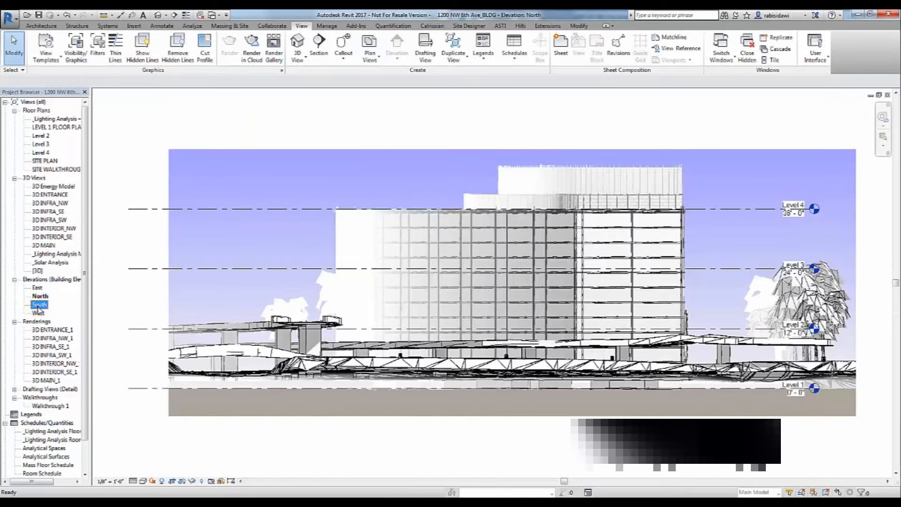
click(39, 305)
double_click(39, 305)
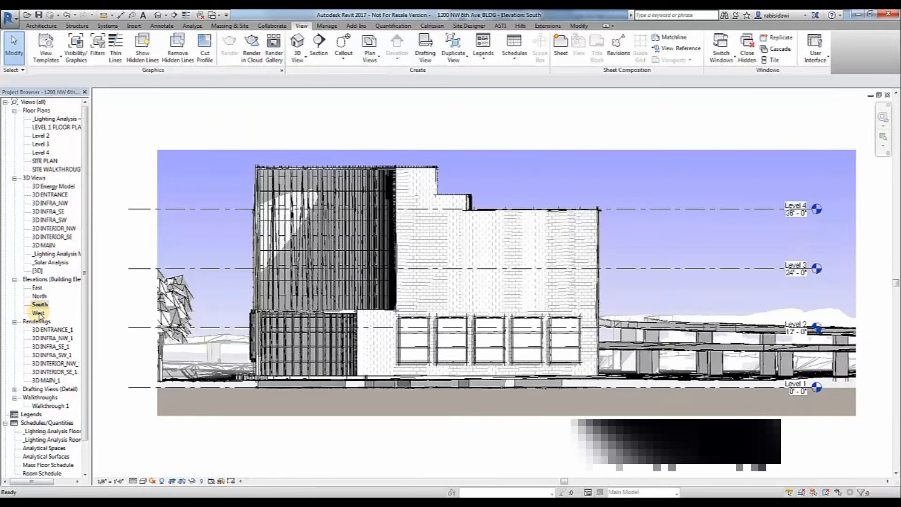
double_click(39, 313)
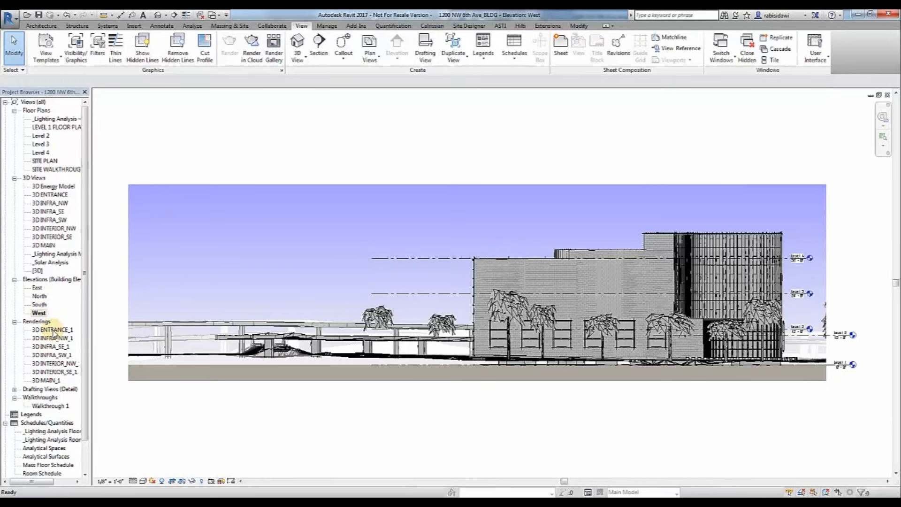
click(54, 364)
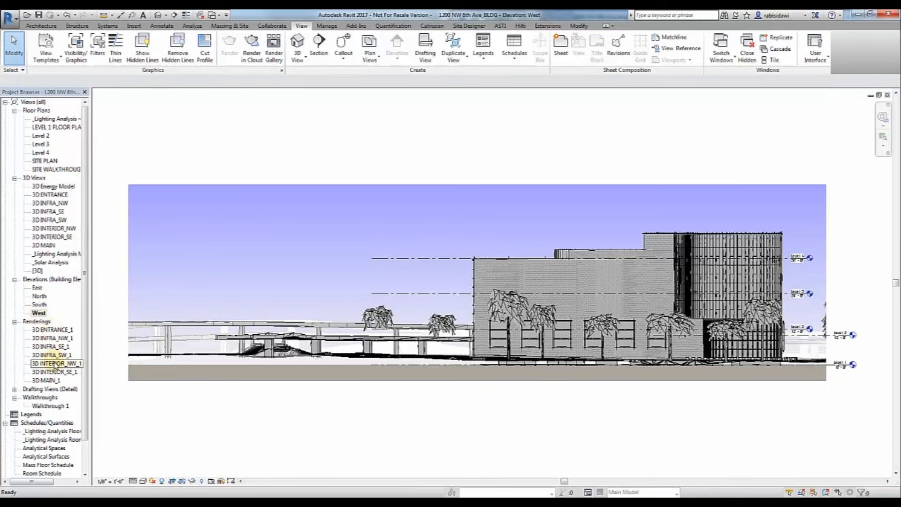
double_click(55, 364)
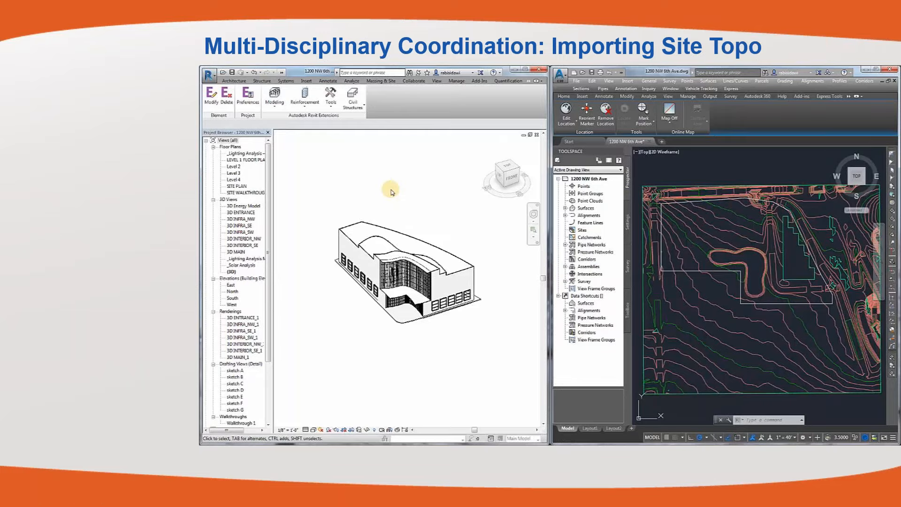
mouse_move(9, 499)
click(26, 498)
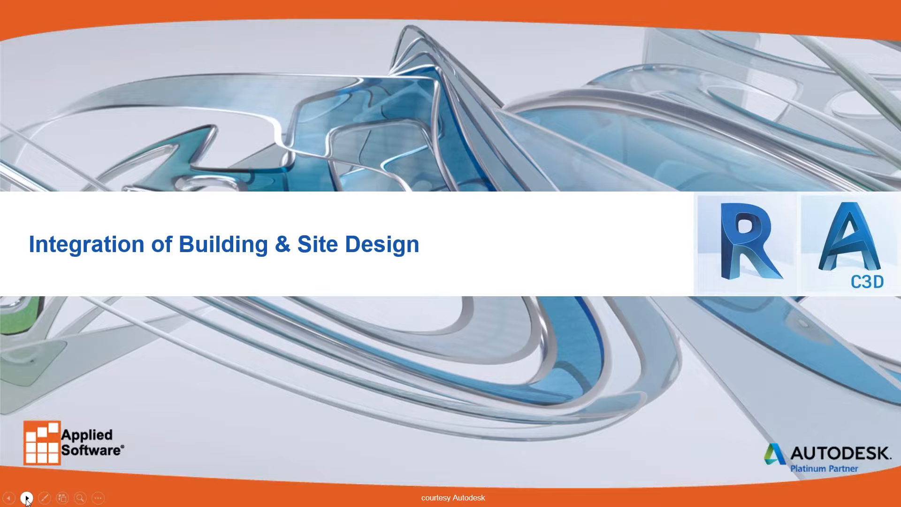
click(26, 498)
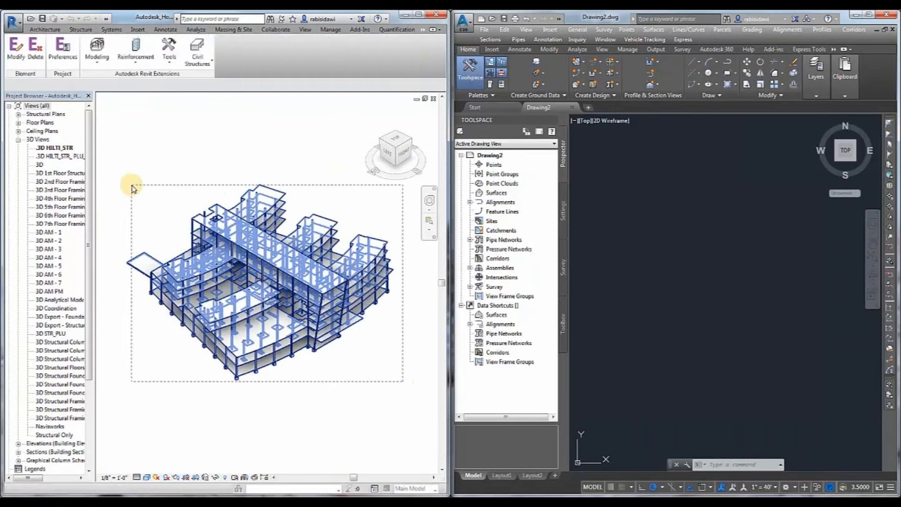
Select the entire structural building model and bring up the command for exporting Revit elements to AutoCAD Civil 3D
drag(403, 385, 120, 169)
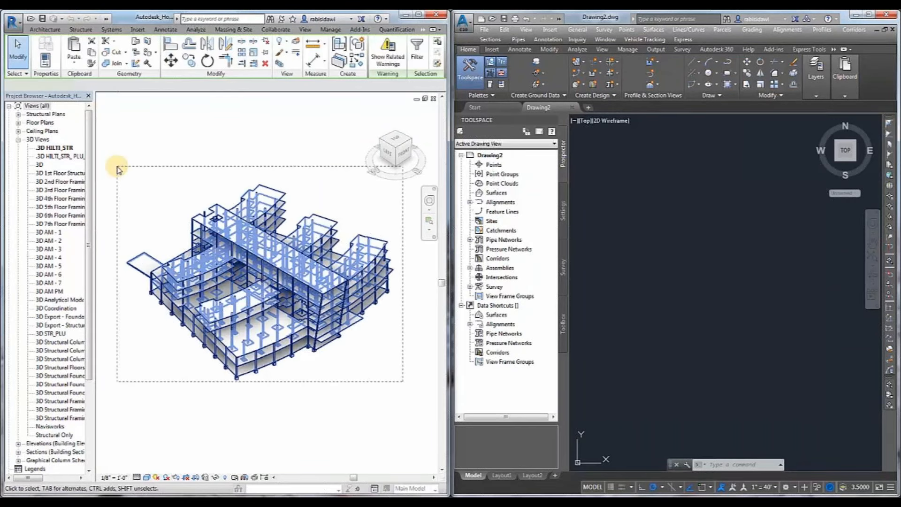
click(424, 30)
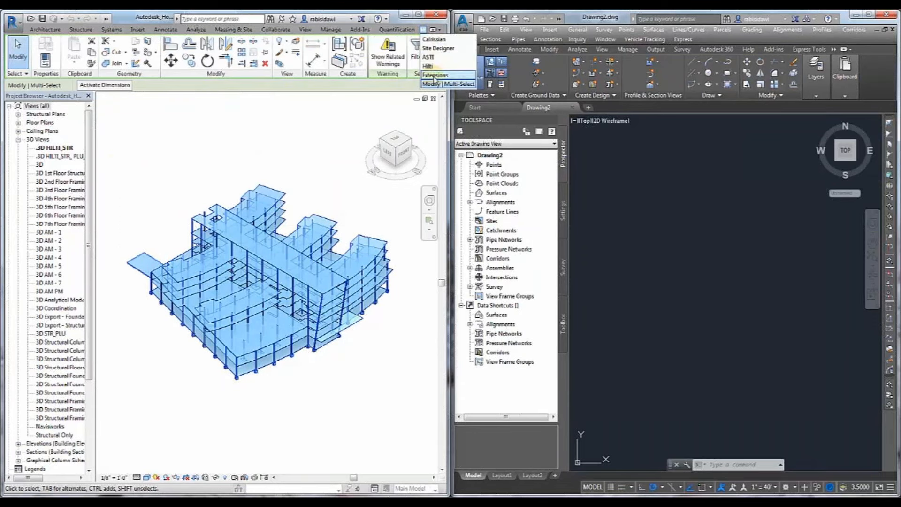
click(435, 75)
click(197, 53)
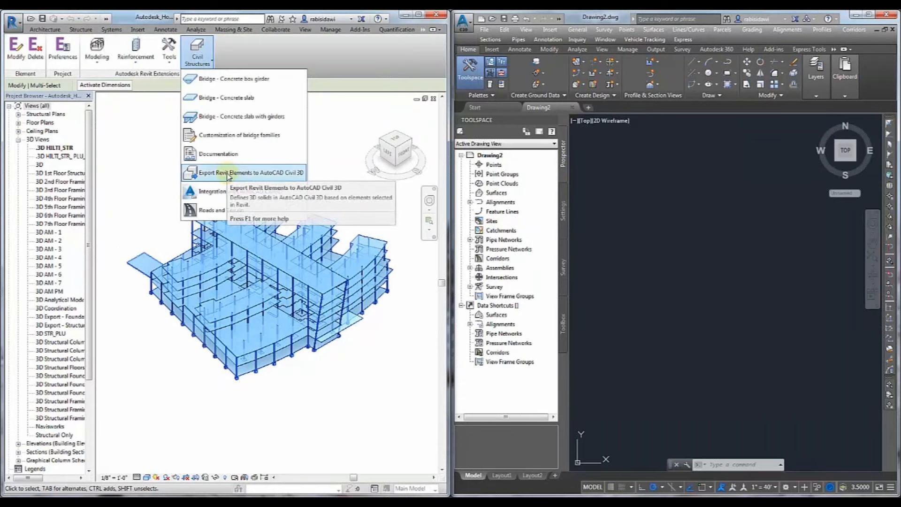
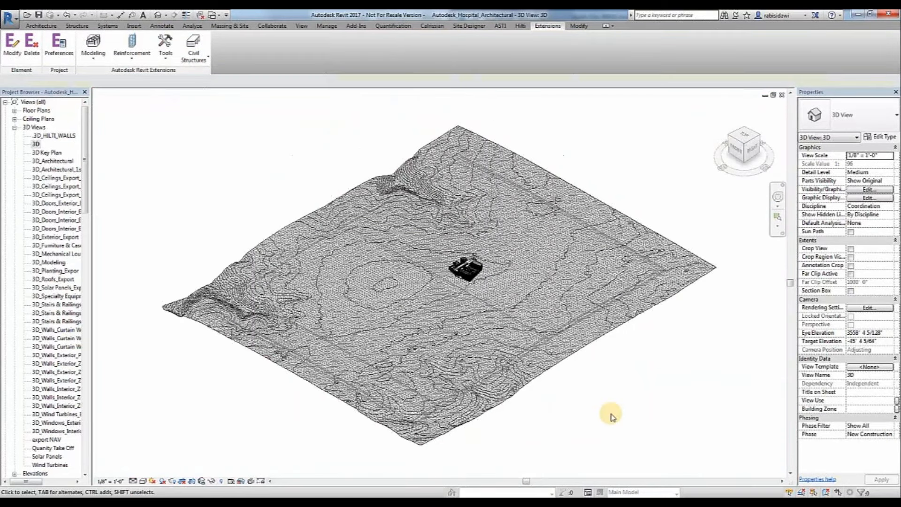
Select the hospital site's toposurface in the 3D view and open it for surface editing
click(573, 360)
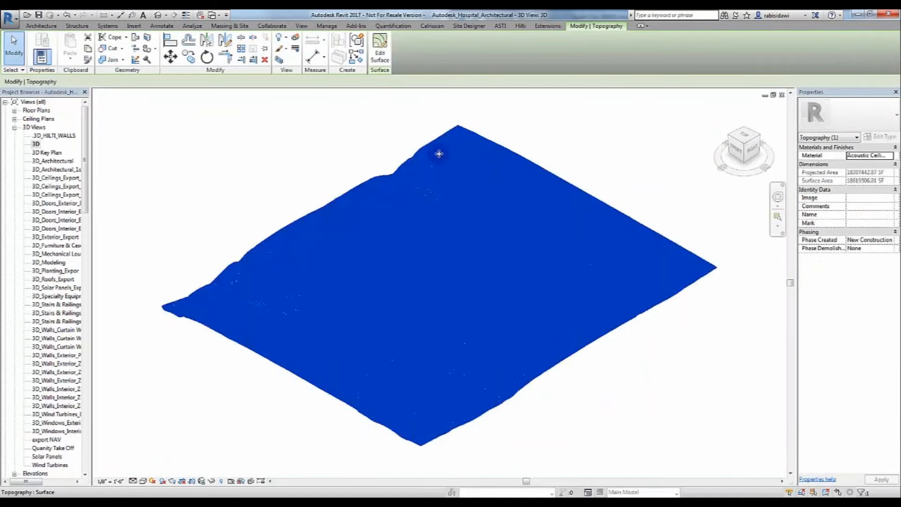
click(385, 57)
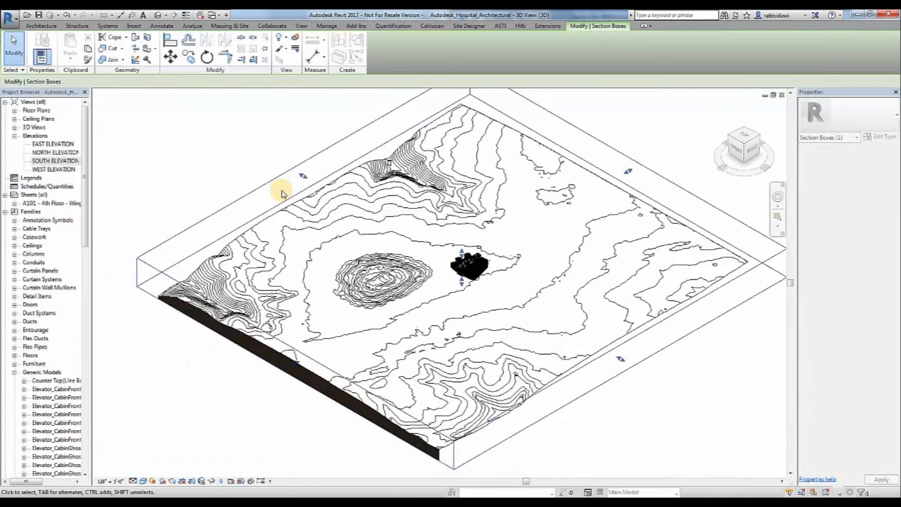
Pull two opposite sides of the 3D view's section box inward to trim the edges of the terrain
drag(302, 176, 369, 226)
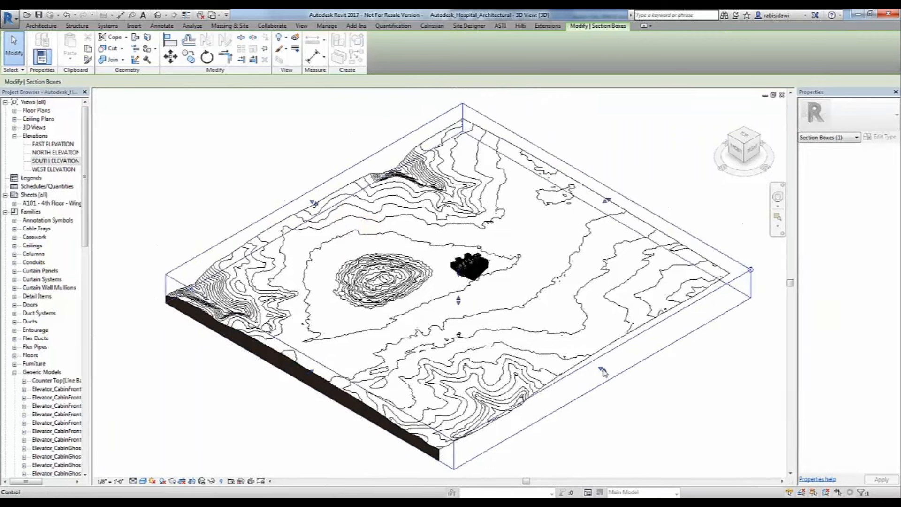
drag(604, 371, 550, 328)
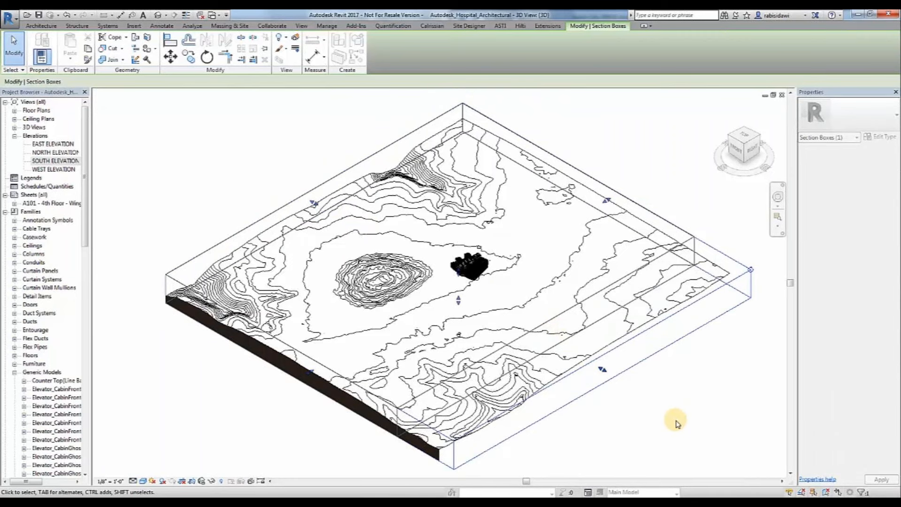
click(675, 420)
Turn on ambient shadows for the 3D view of the hospital and adjust its ambient light and shadow intensity
shift+middle_drag(249, 433, 609, 362)
right_click(397, 411)
click(413, 341)
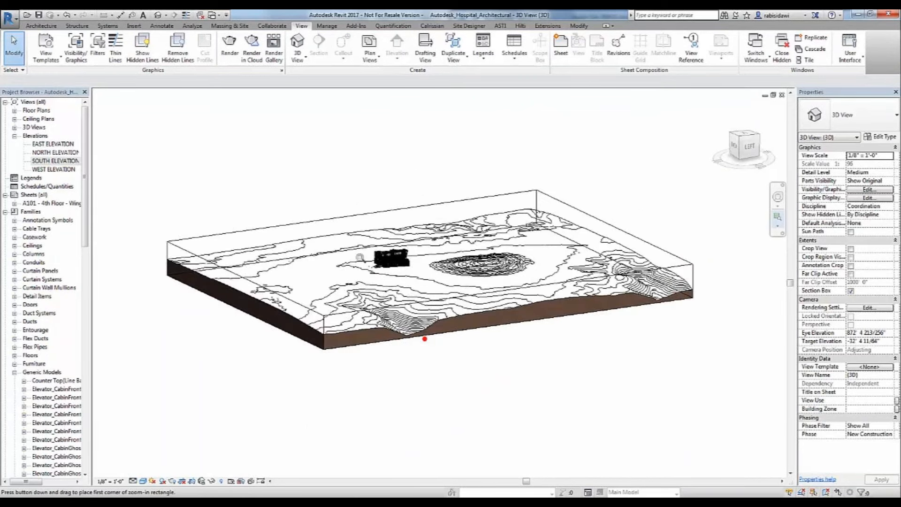
drag(327, 236, 466, 333)
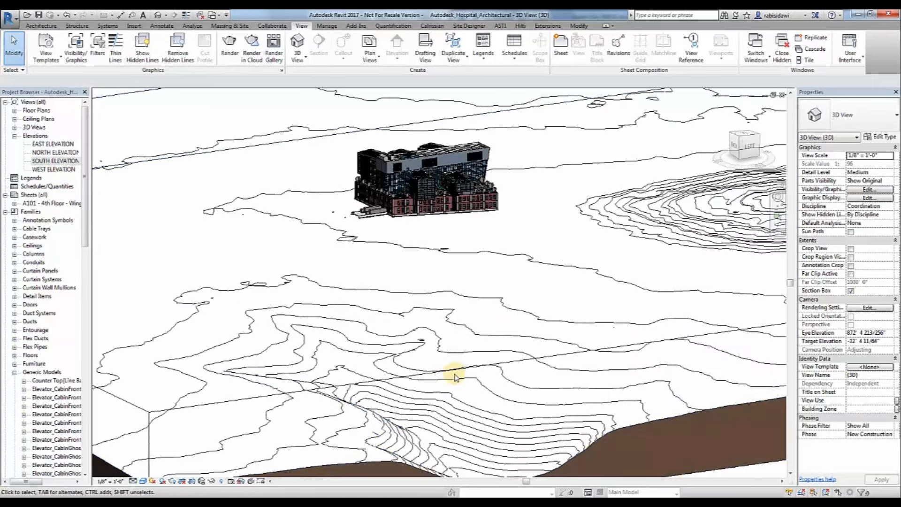
click(144, 482)
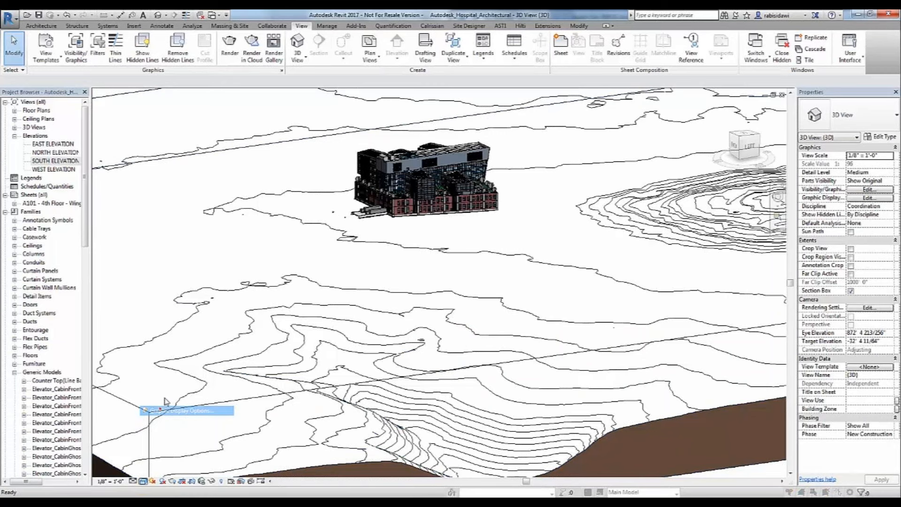
click(165, 409)
click(434, 170)
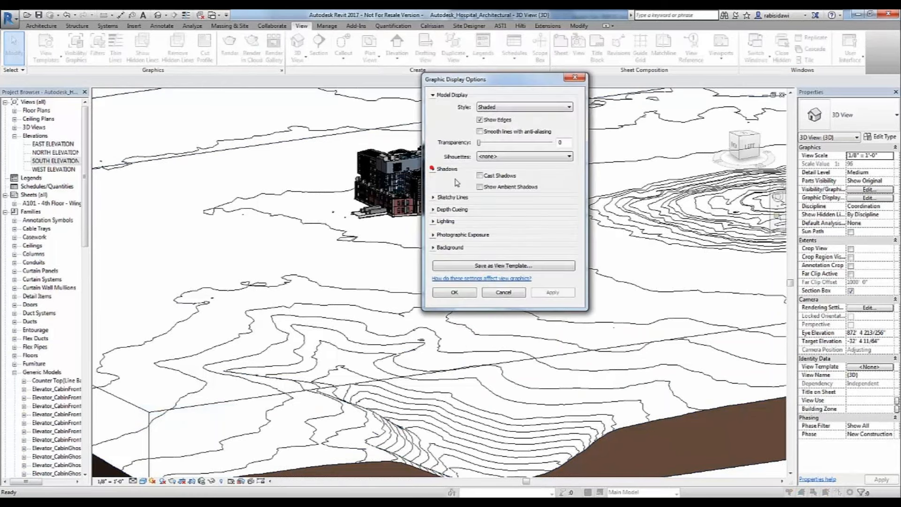
click(480, 187)
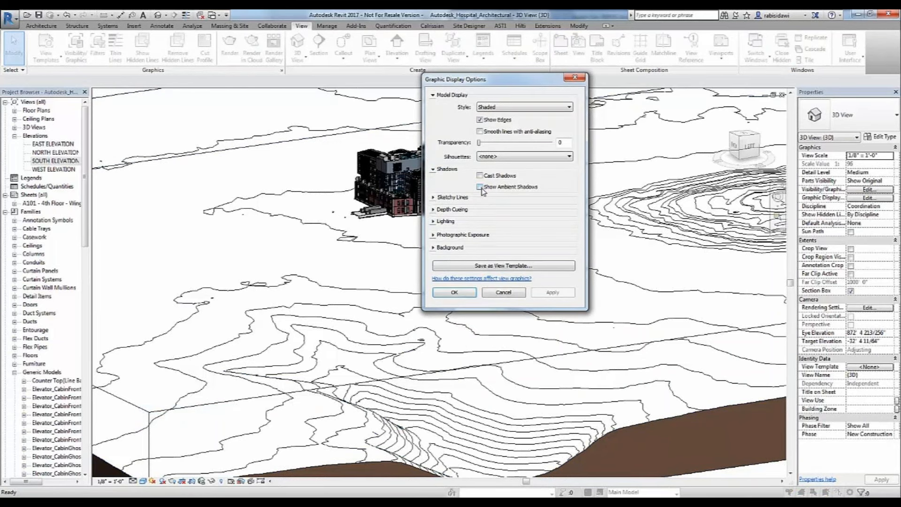
click(437, 221)
drag(500, 278, 551, 277)
click(564, 288)
text(6)
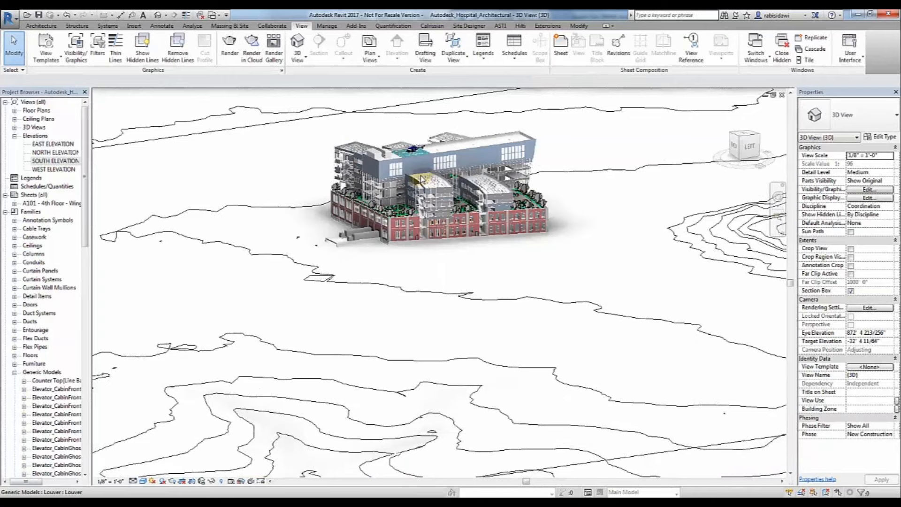
Examine the shaded hospital on its terrain up close and from a distance, including the left and top orientations
scroll(422, 178, up, 5)
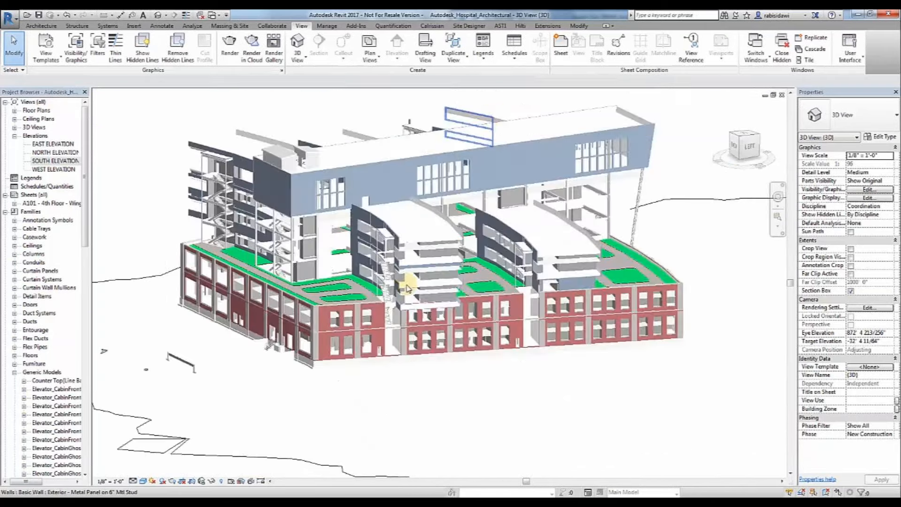
click(585, 459)
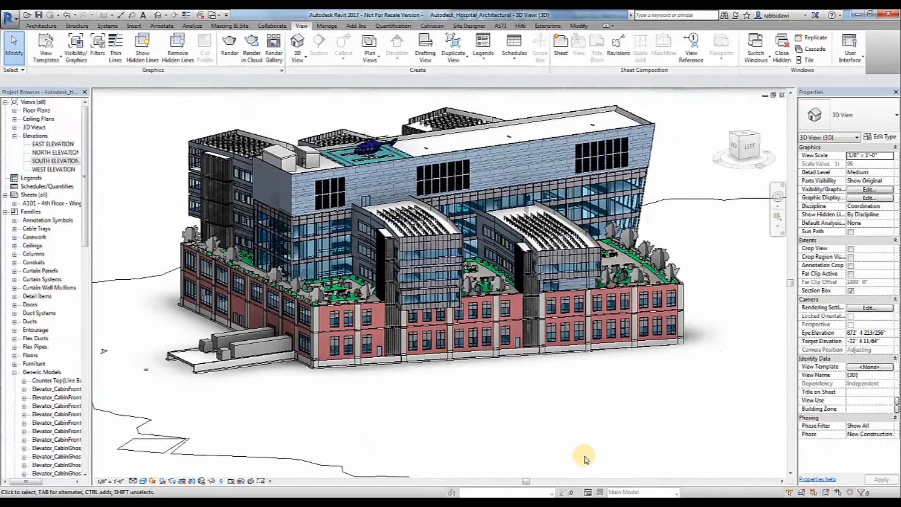
scroll(593, 419, down, 1)
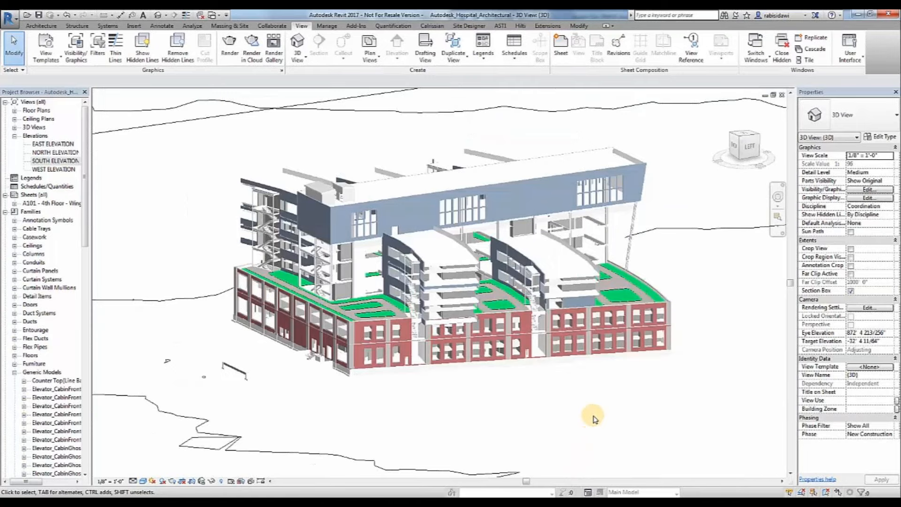
scroll(596, 329, down, 1)
scroll(398, 198, down, 2)
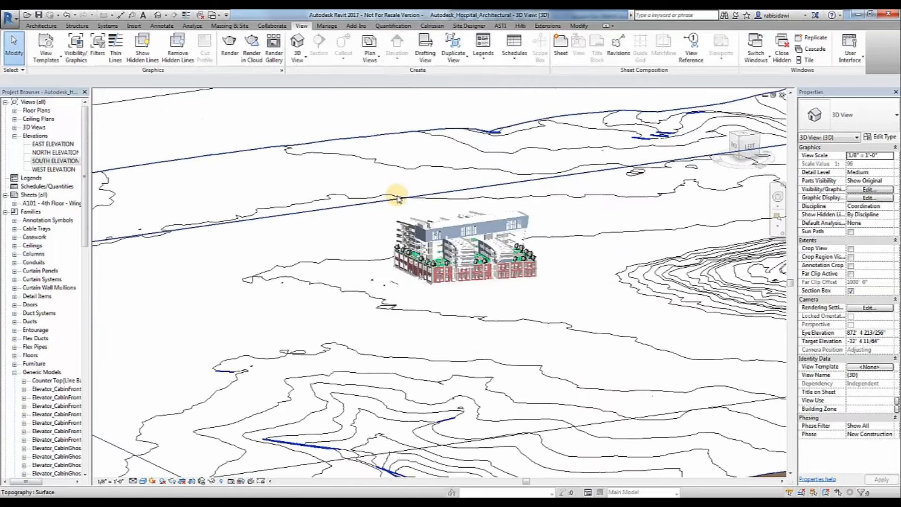
scroll(398, 199, down, 1)
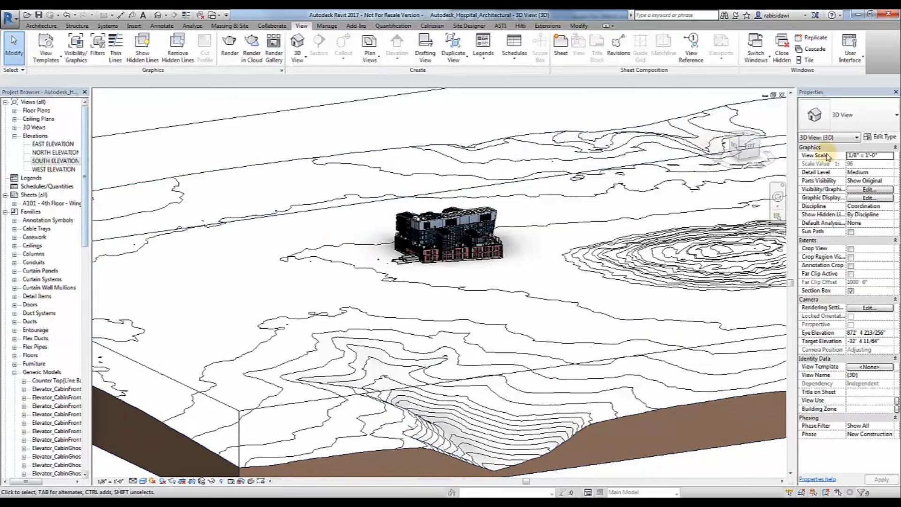
click(748, 142)
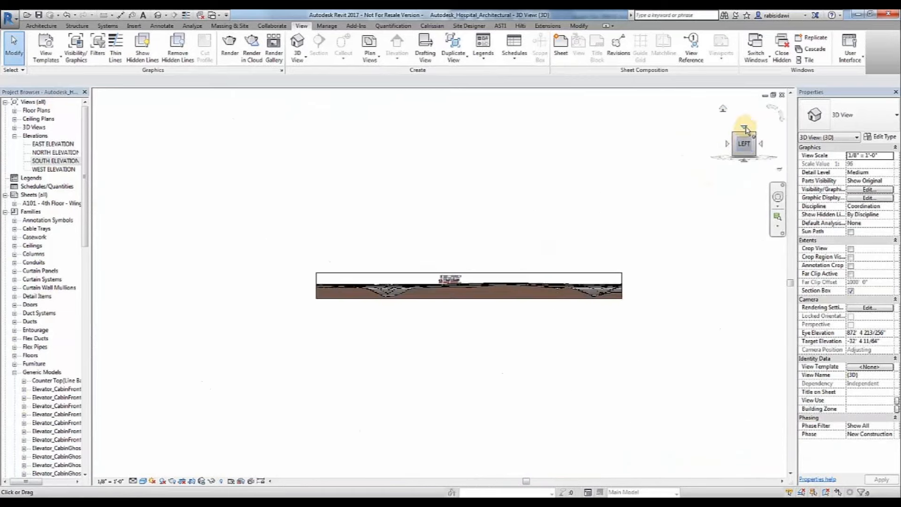
click(745, 126)
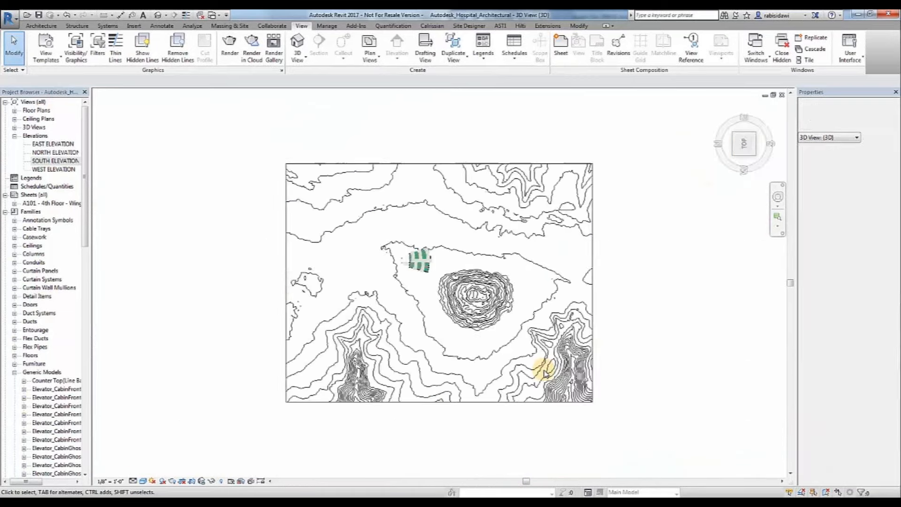
Select the section box around the terrain and hide that element in the 3D view
click(593, 377)
right_click(593, 377)
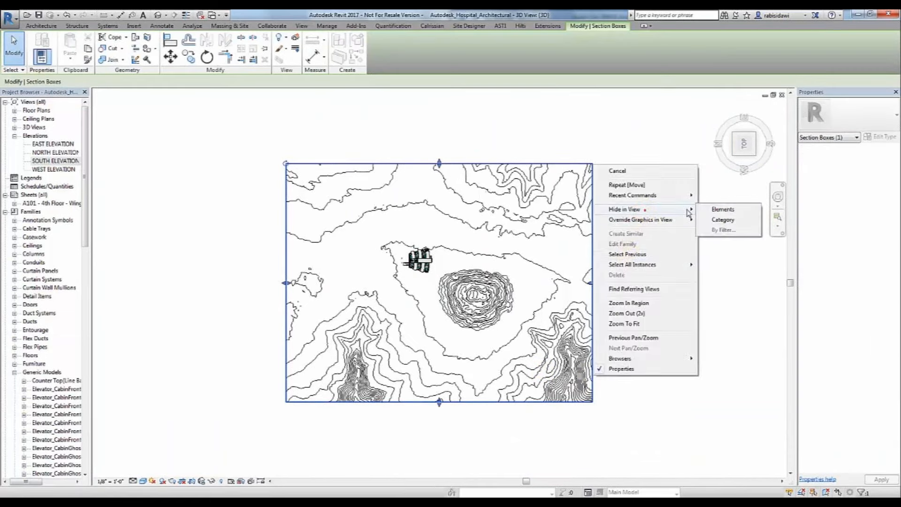
click(718, 210)
Begin a Building Pad on Level 1 under the hospital, picking its exterior wall edges as boundary lines
right_click(709, 269)
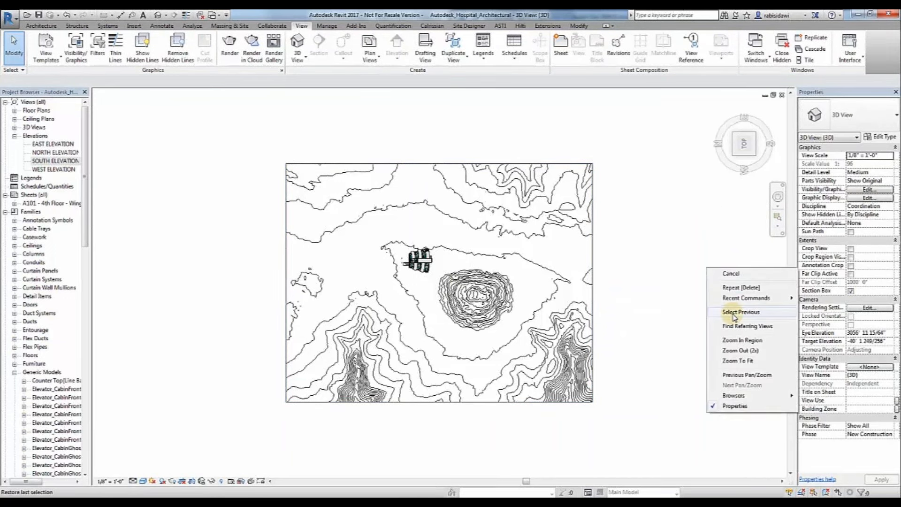
click(742, 340)
click(390, 235)
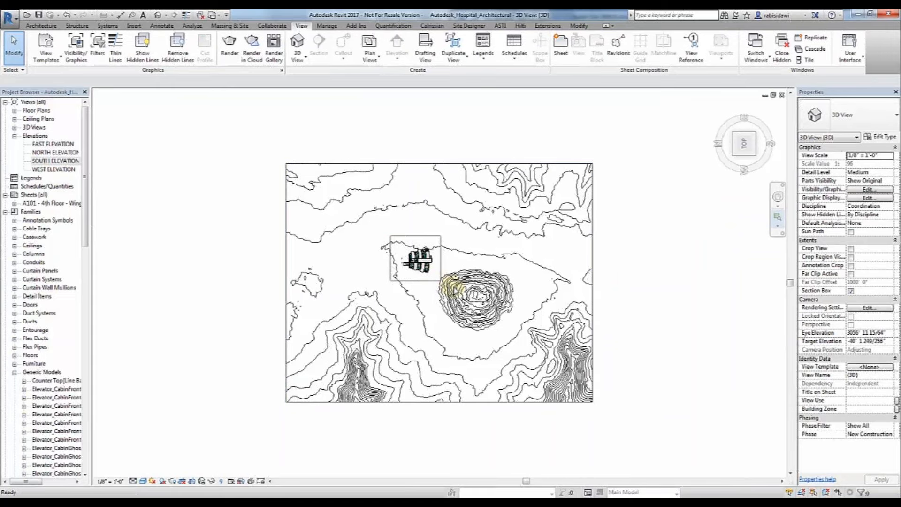
click(441, 280)
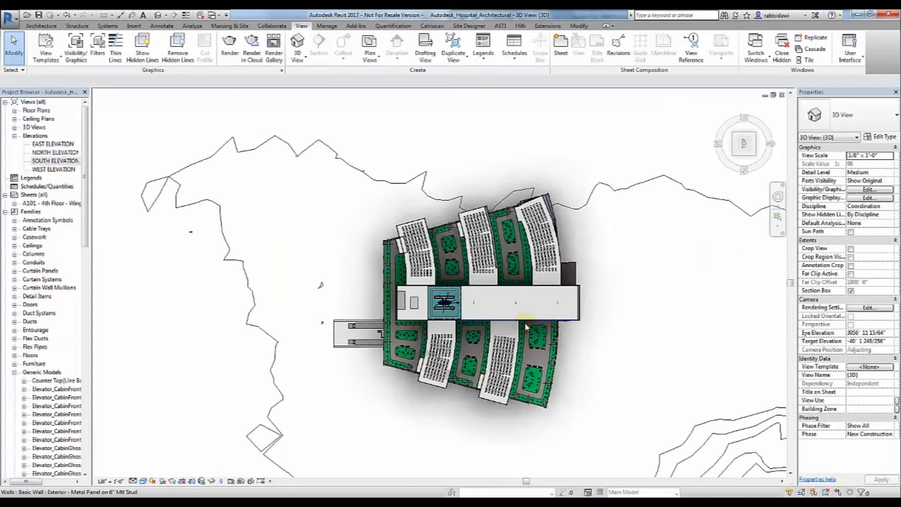
scroll(526, 327, up, 2)
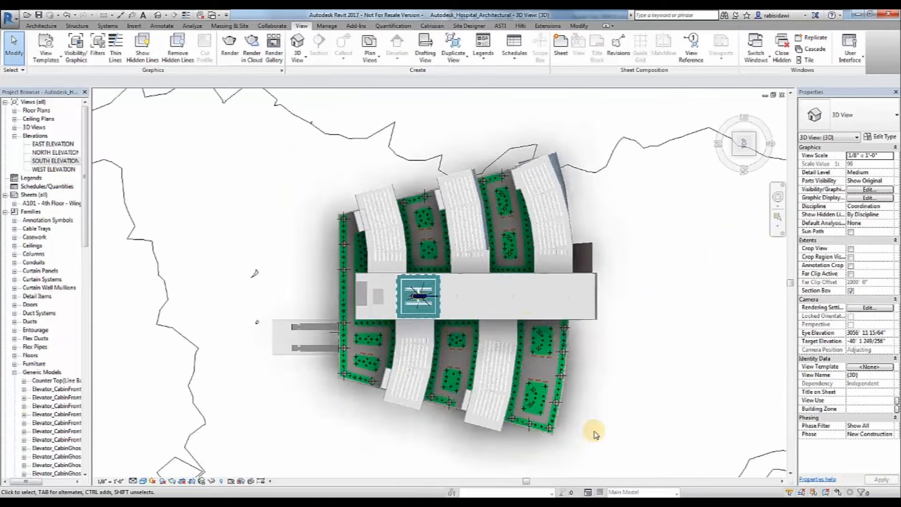
scroll(594, 434, up, 1)
click(230, 26)
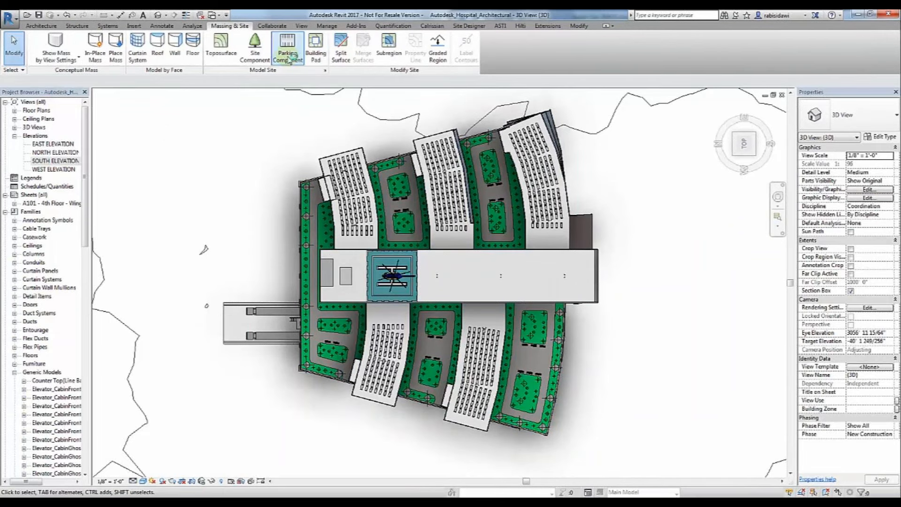
click(316, 53)
click(466, 58)
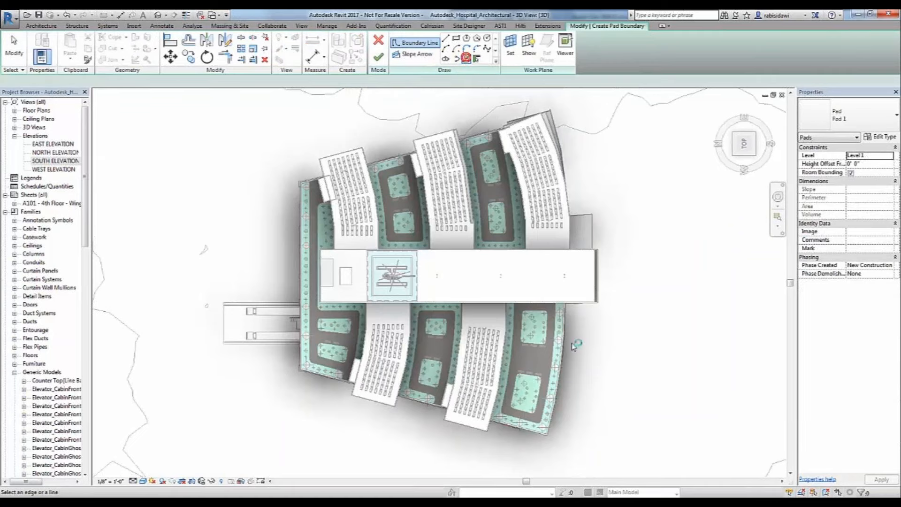
click(535, 432)
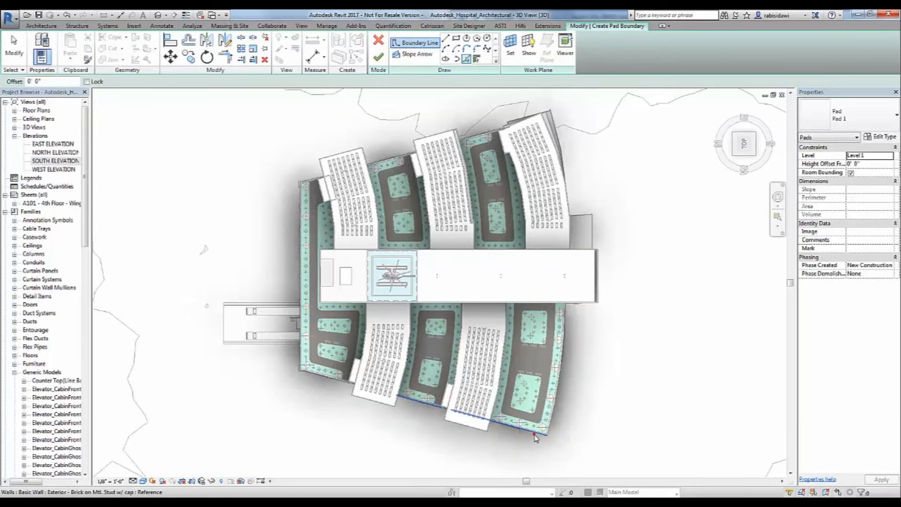
click(553, 430)
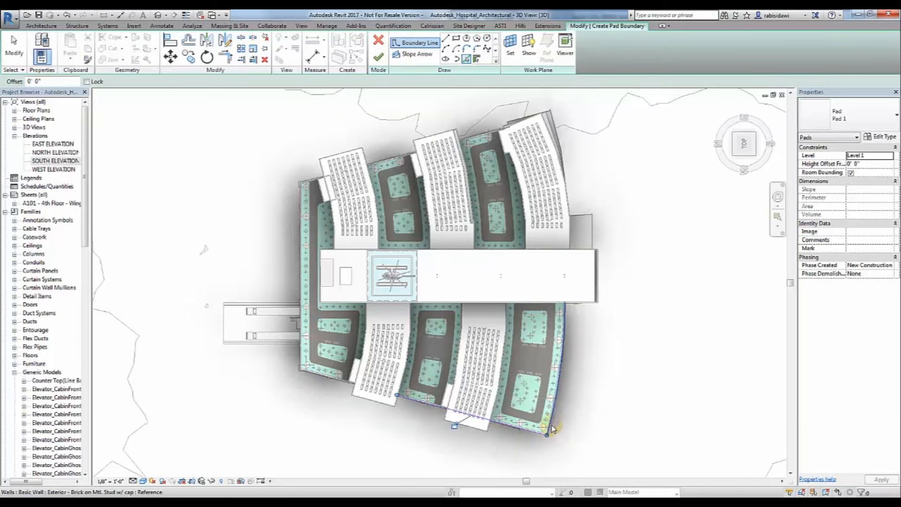
click(553, 427)
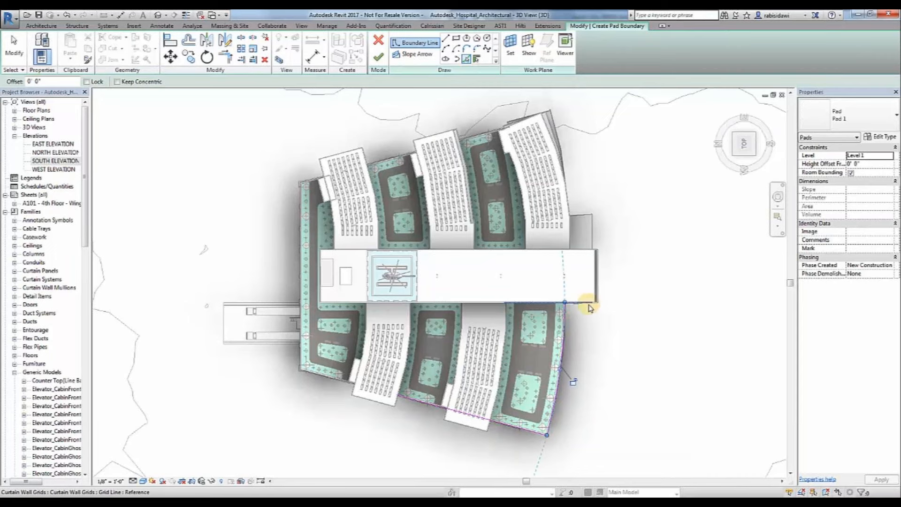
click(589, 303)
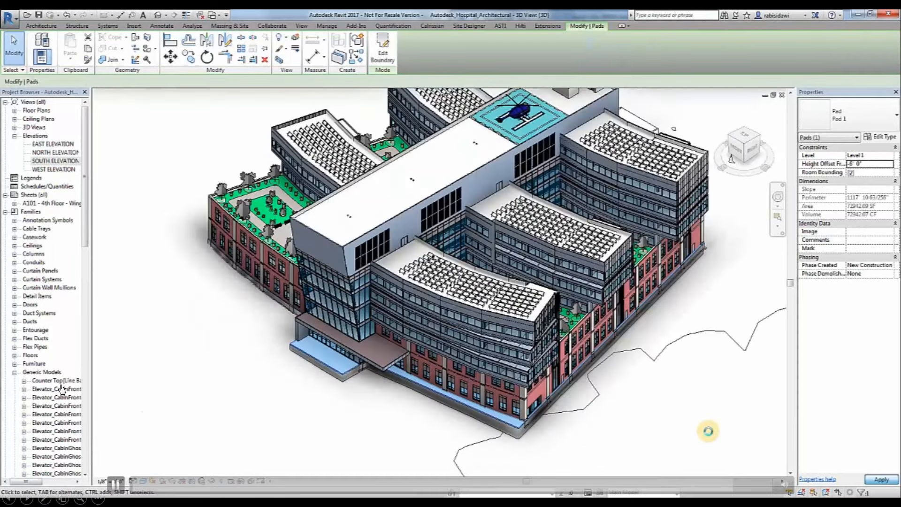
click(26, 498)
mouse_move(245, 426)
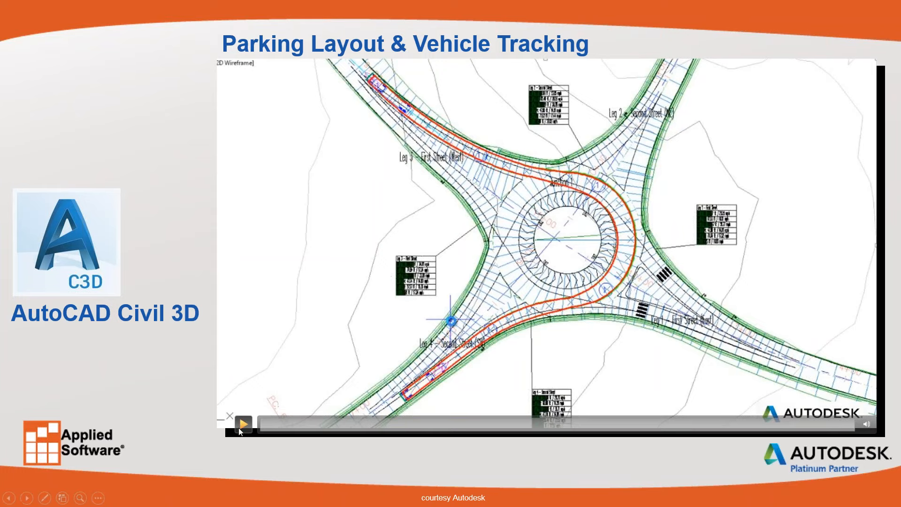
click(212, 424)
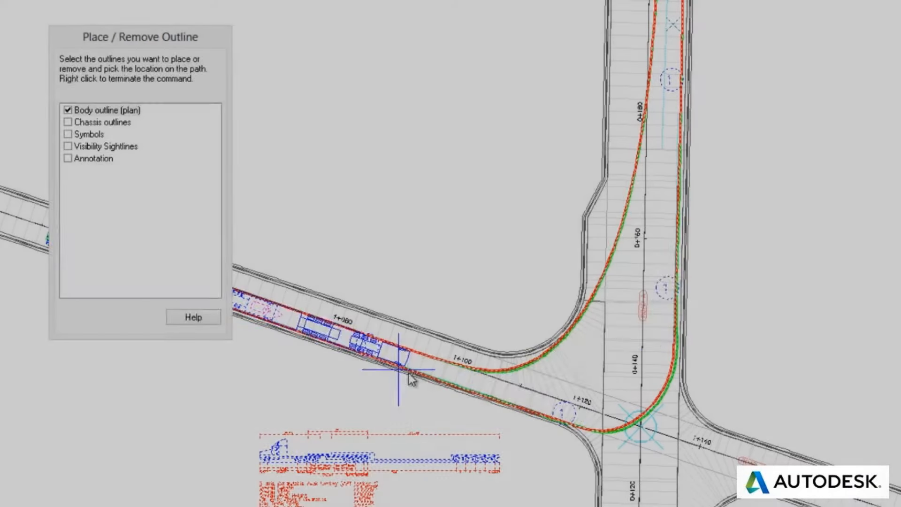
Place plan body outlines of the truck along its turning path through the junction and into the northern road
click(585, 411)
click(695, 233)
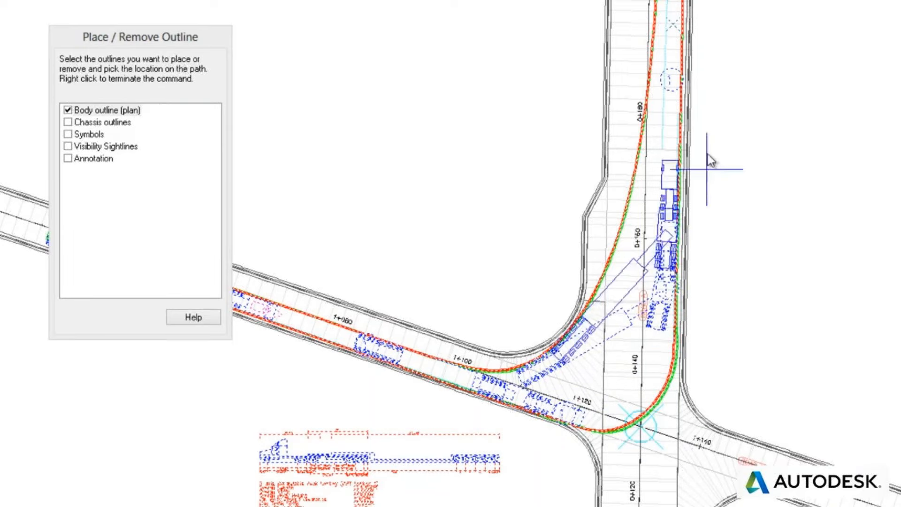
right_click(708, 52)
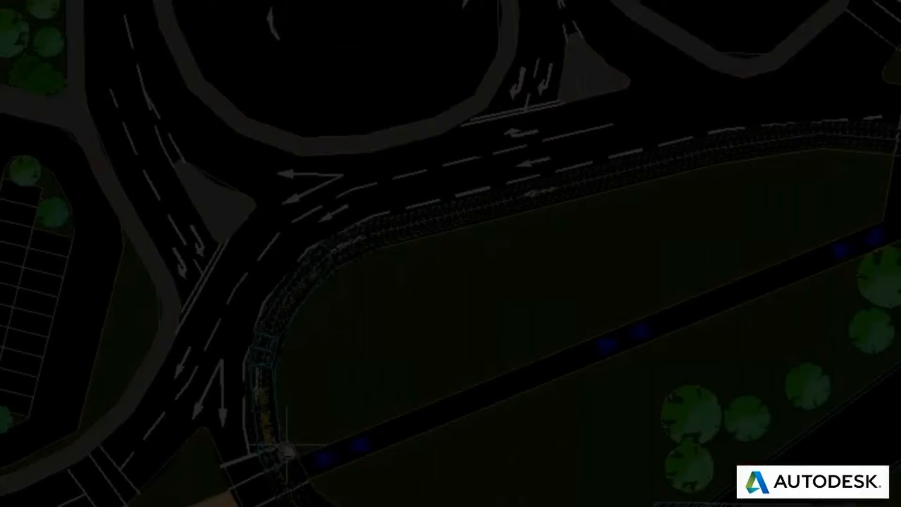
Place a double-sided parking row inside the car park, running east to the edge line of the eastern aisle
middle_drag(286, 444, 236, 242)
scroll(266, 390, up, 2)
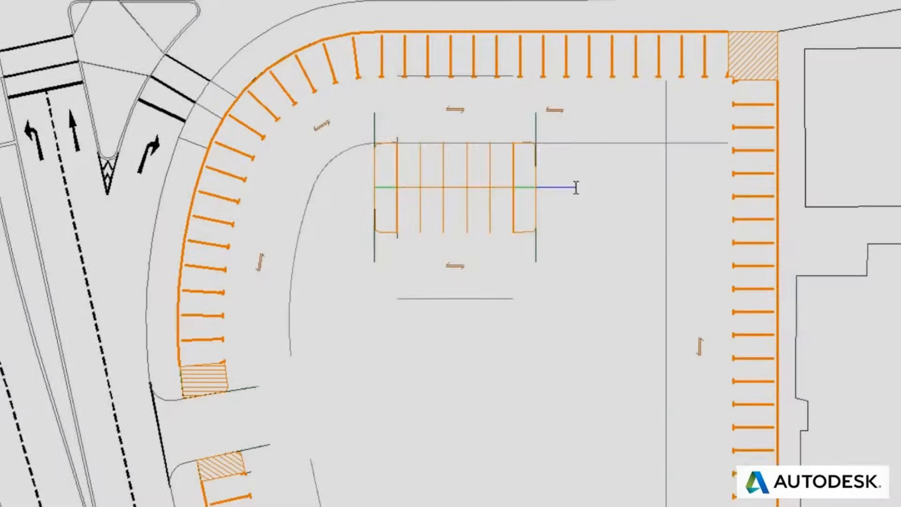
click(666, 188)
click(581, 235)
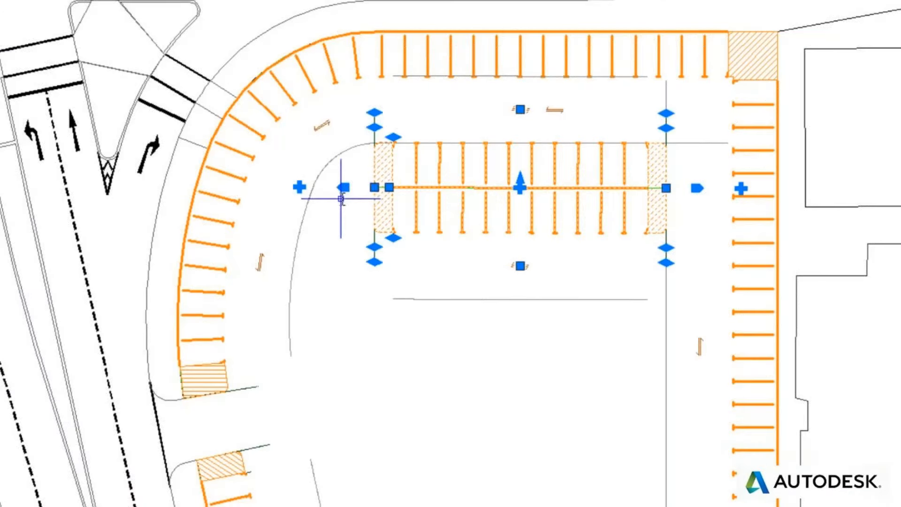
Extend the parking row's west end to the curved aisle line and angle both of its end edges to follow the curve
click(344, 187)
click(313, 113)
click(381, 120)
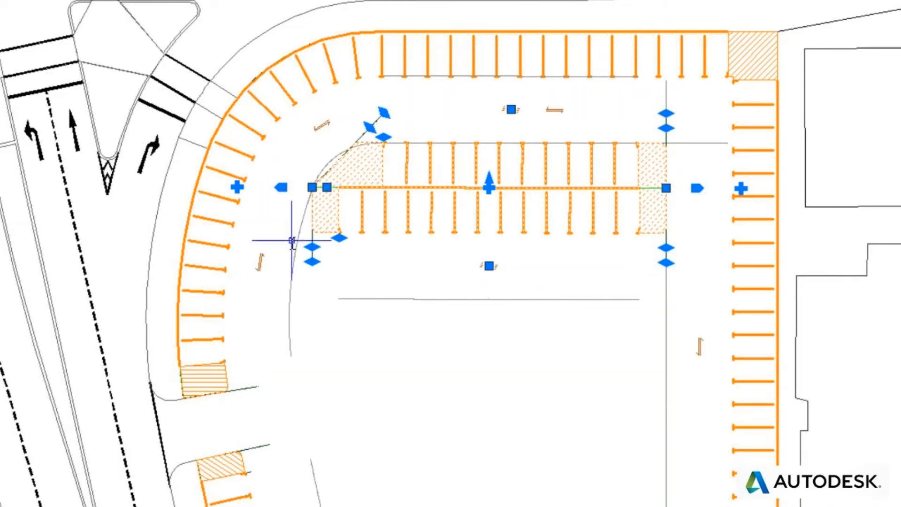
click(312, 261)
click(292, 261)
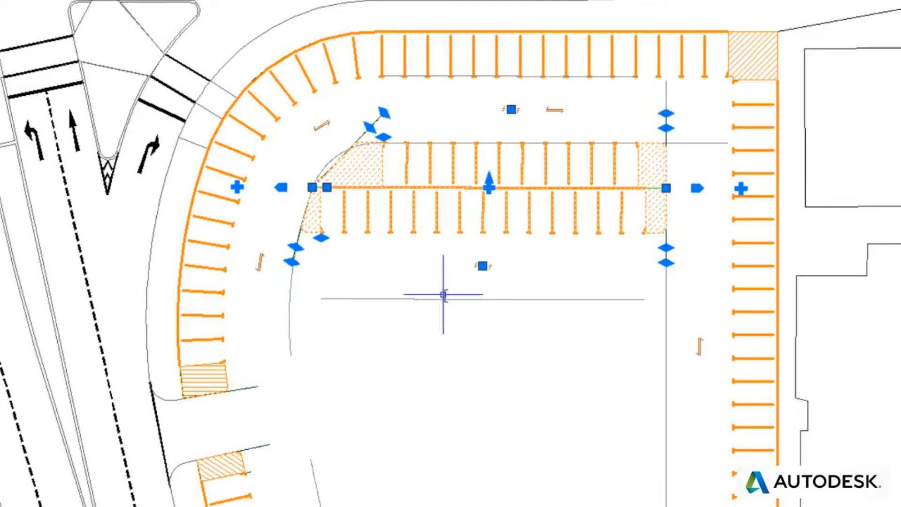
key(Escape)
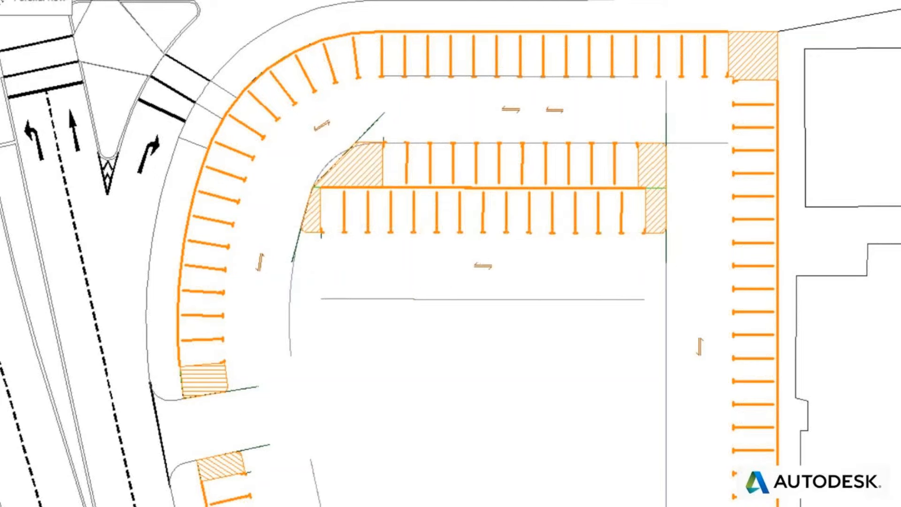
Place a second double-sided parking row south of the first one and adjust its west end
click(503, 299)
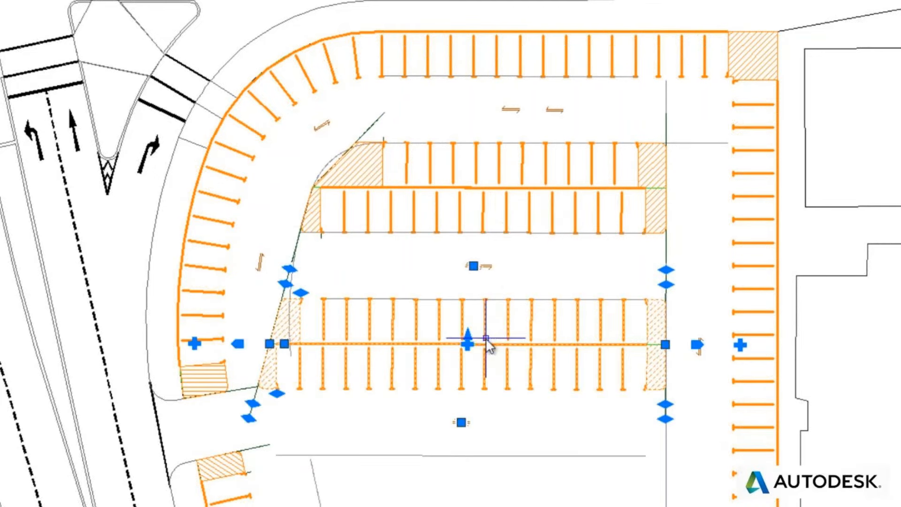
click(238, 344)
click(288, 344)
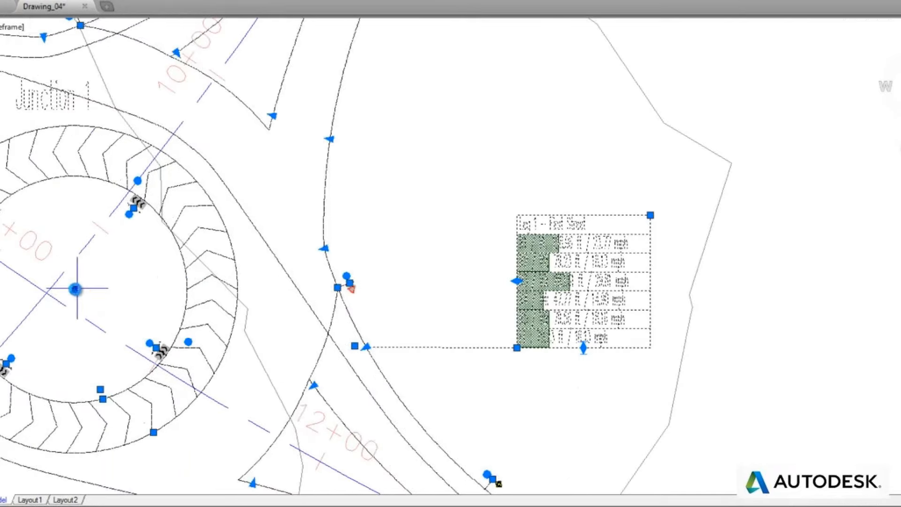
Move the centre of the Junction 1 roundabout slightly to the southeast
click(75, 289)
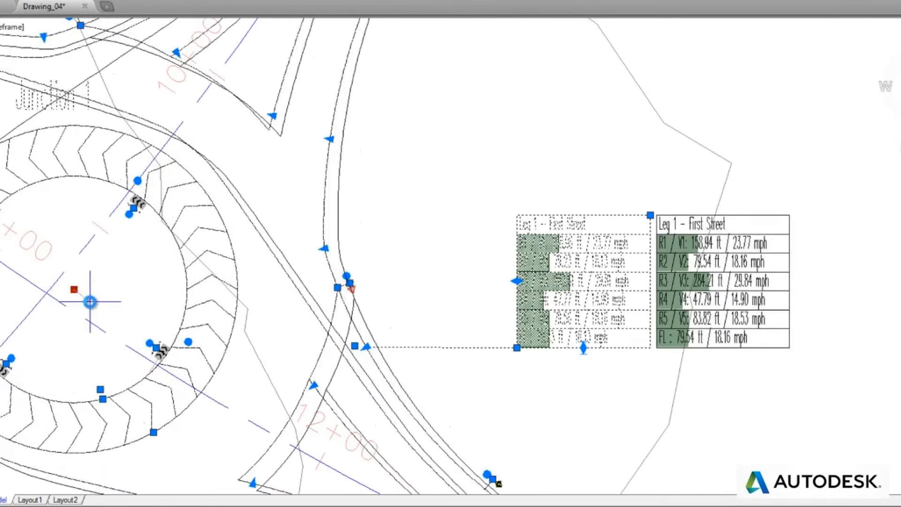
click(99, 305)
key(Escape)
Adjust the First Street leg at the roundabout's ring and reshape the curve radius of its adjoining kerb
middle_drag(137, 322, 253, 202)
click(305, 201)
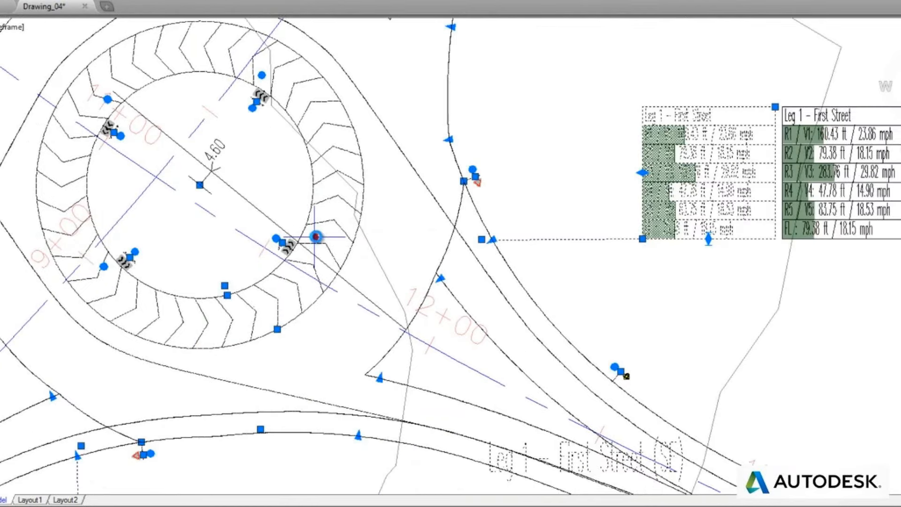
click(320, 228)
click(443, 276)
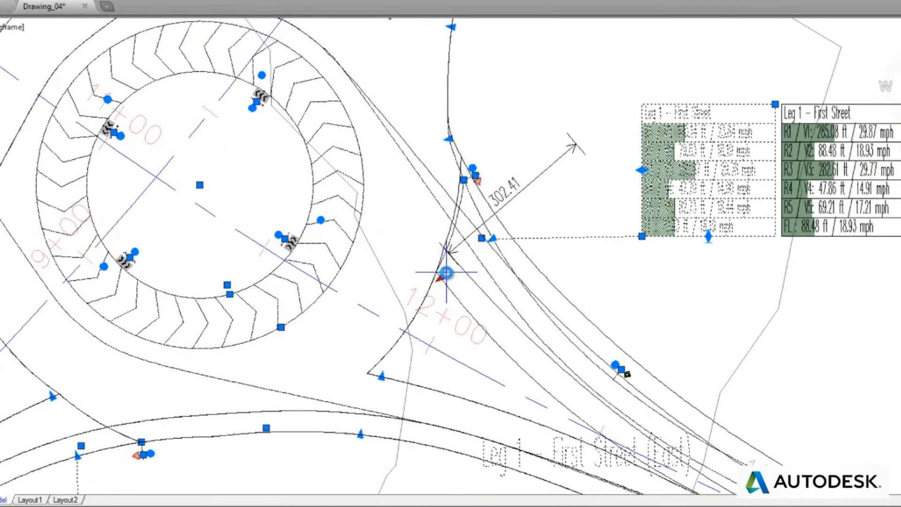
click(447, 273)
click(494, 219)
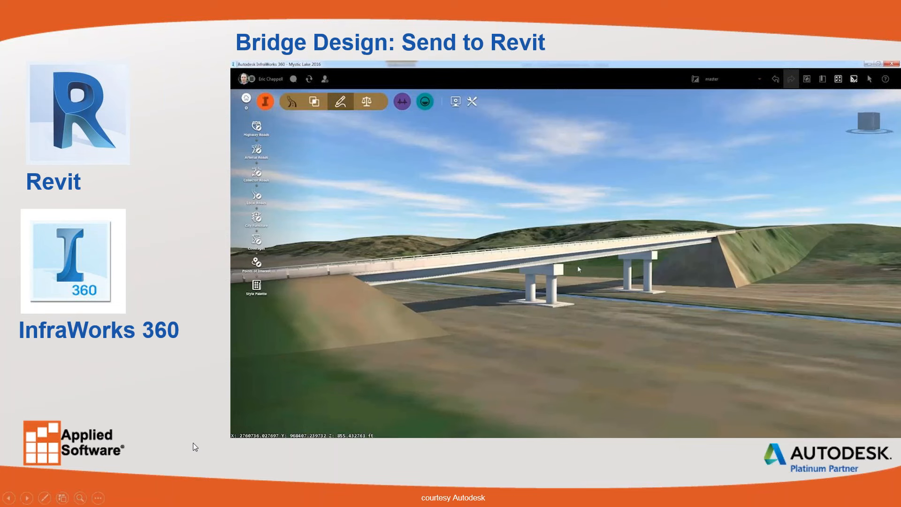
Play the video about sending a bridge design from InfraWorks 360 to Revit
mouse_move(249, 438)
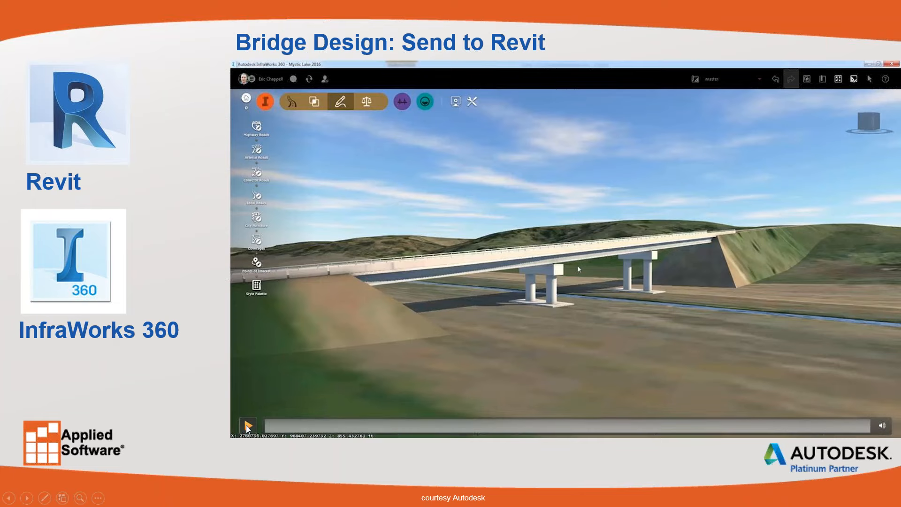
click(248, 427)
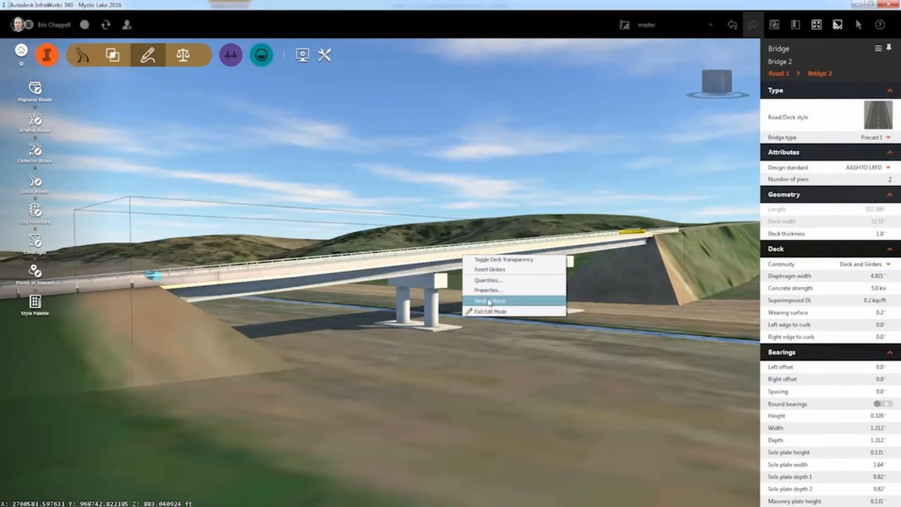
Examine the bridge model in Revit's 3D view from several angles and up close at a pier cap
mouse_move(784, 493)
drag(784, 442, 785, 465)
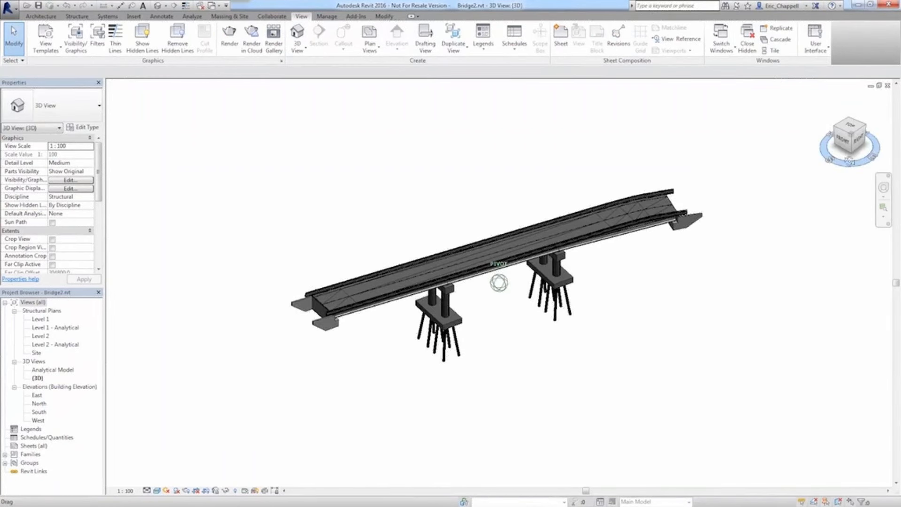
scroll(483, 315, up, 4)
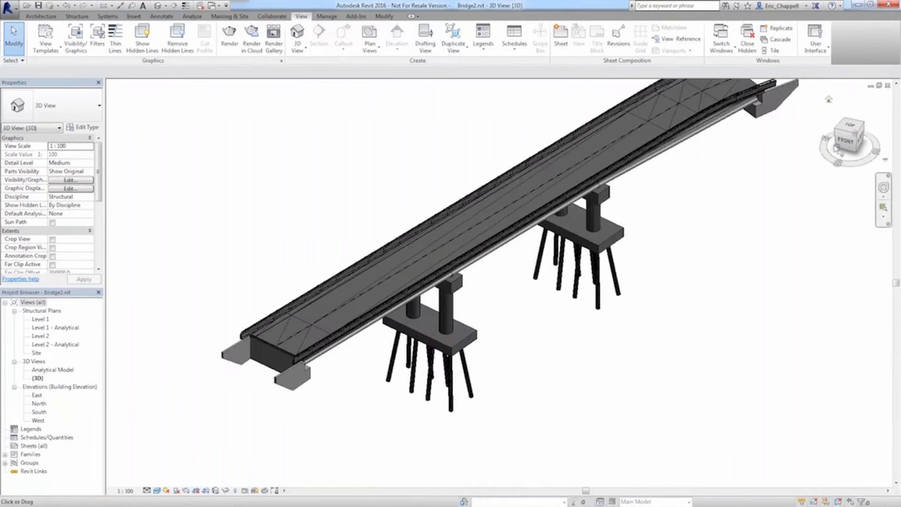
shift+middle_drag(484, 315, 425, 318)
shift+middle_drag(798, 174, 698, 153)
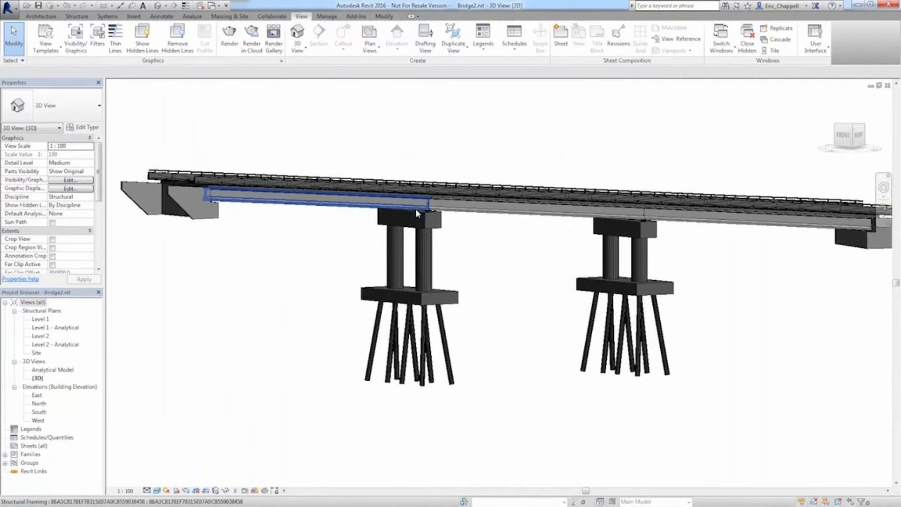
scroll(425, 215, up, 4)
scroll(425, 215, up, 3)
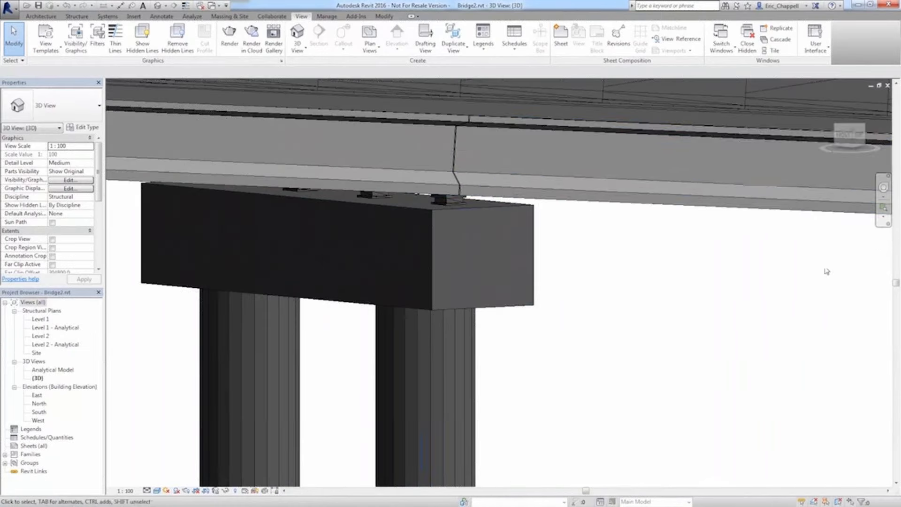
Inspect the bridge's girder, pier cap and bearing by selecting each one in turn at the pier
drag(849, 137, 862, 150)
click(631, 294)
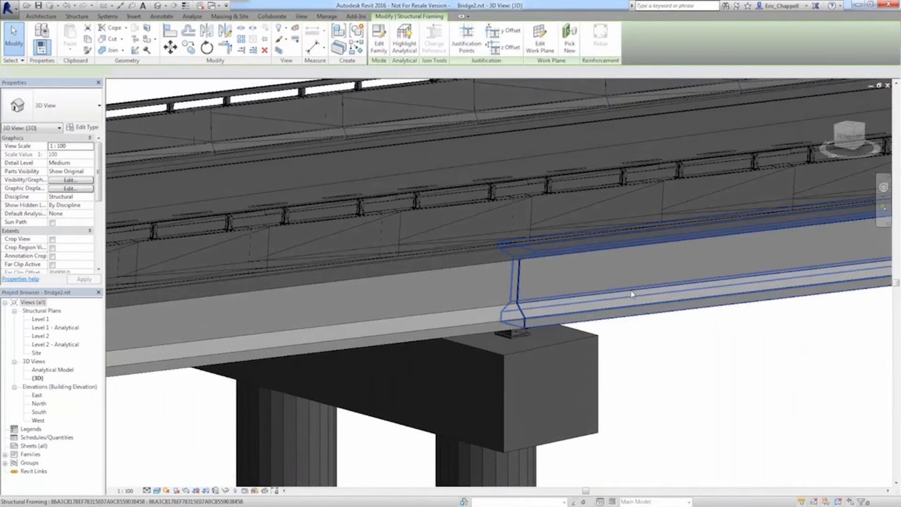
key(Escape)
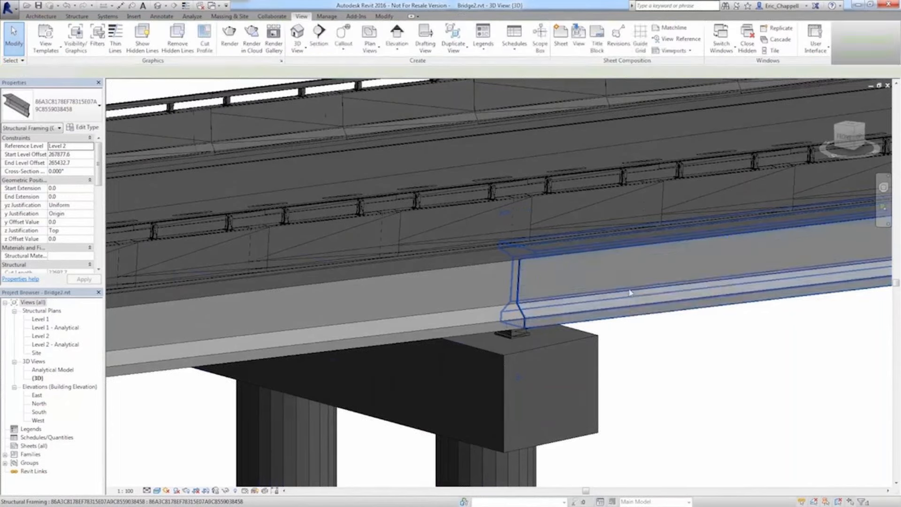
click(559, 342)
key(Escape)
click(516, 334)
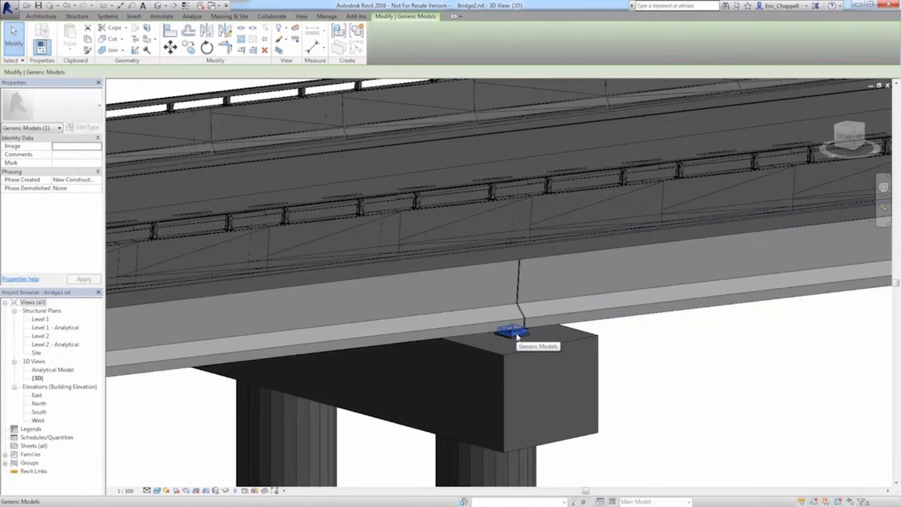
key(Escape)
click(436, 200)
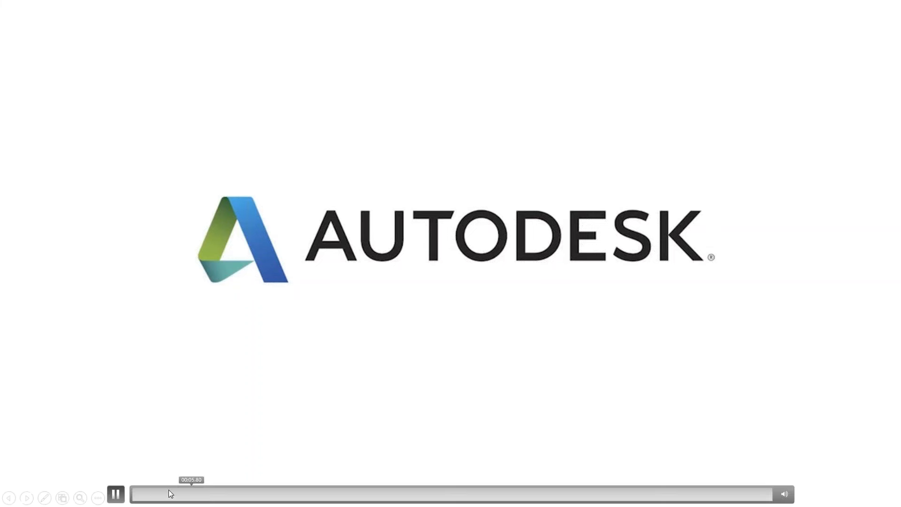
Advance the presentation to the slide Import Civil 3D Bridge Design into Revit and play its video
click(27, 498)
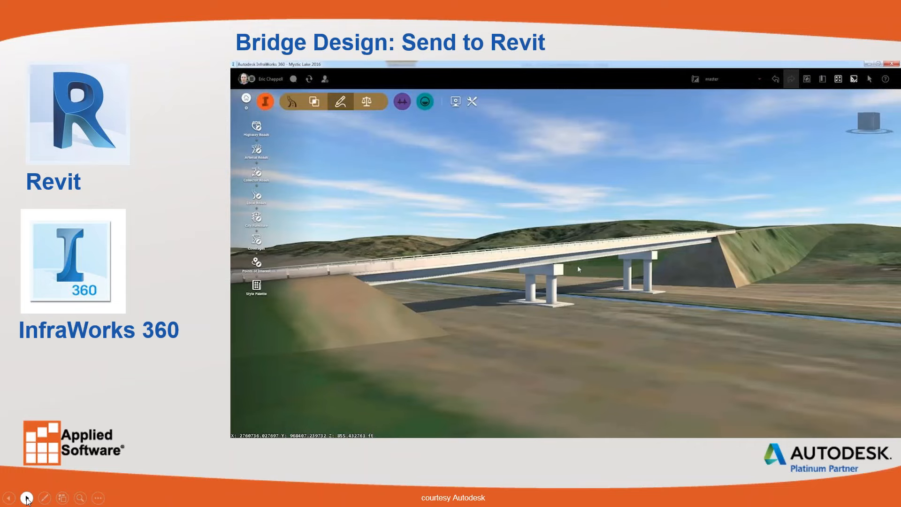
click(27, 498)
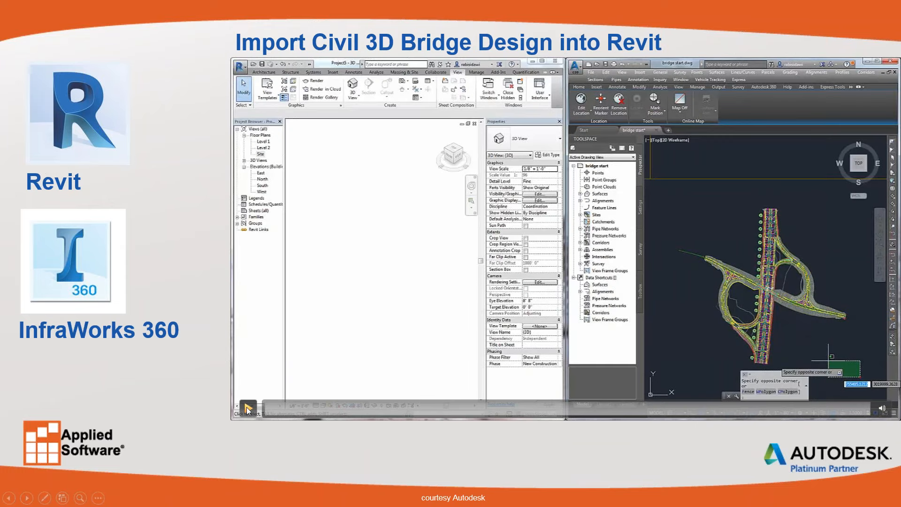
click(247, 408)
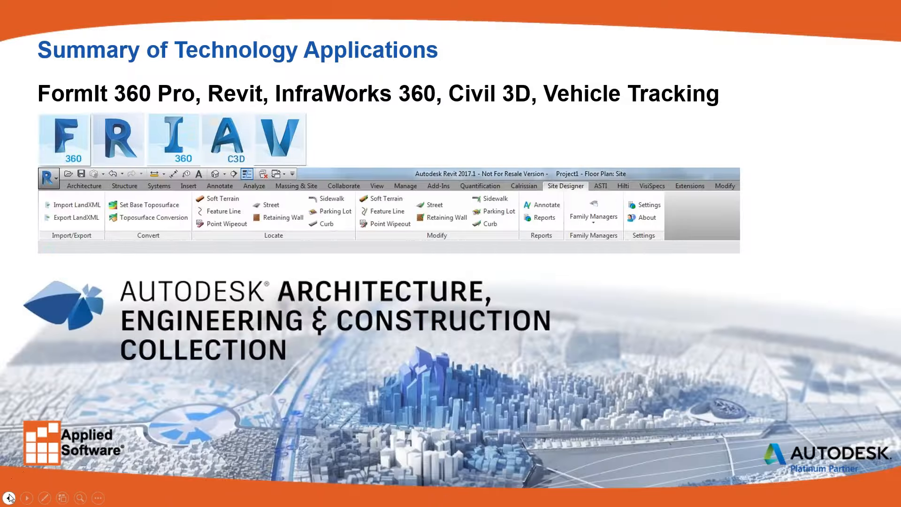
click(9, 498)
mouse_move(246, 410)
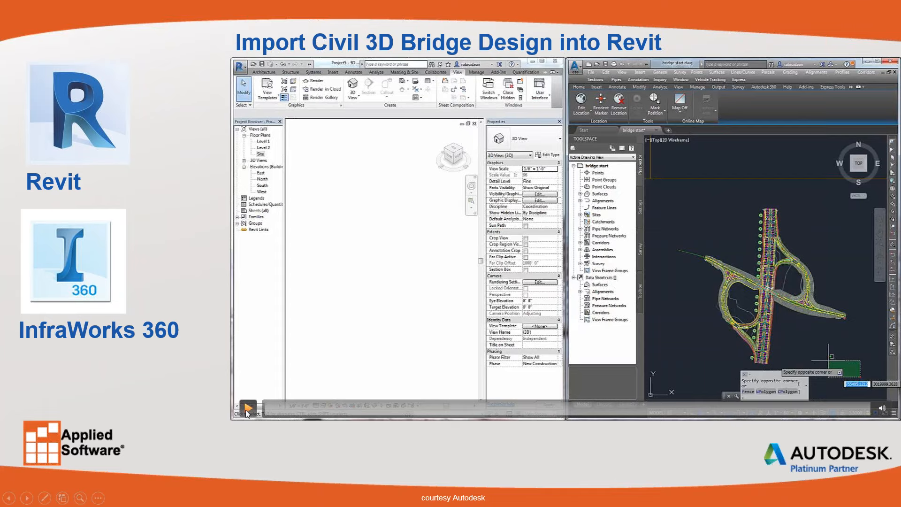
click(247, 408)
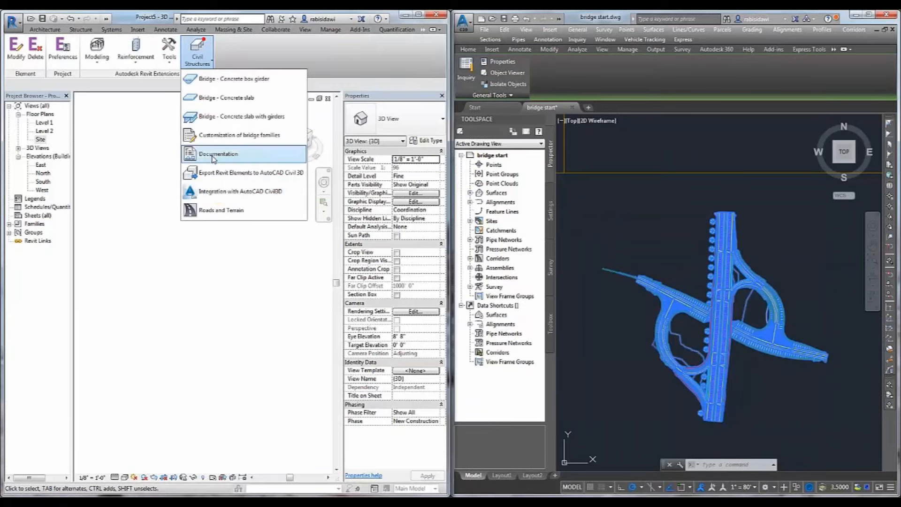
Import the corridors and surfaces of bridge start.dwg from Civil 3D as roads and terrain, with Bridge Surface - (3) topography in Earth material
click(220, 192)
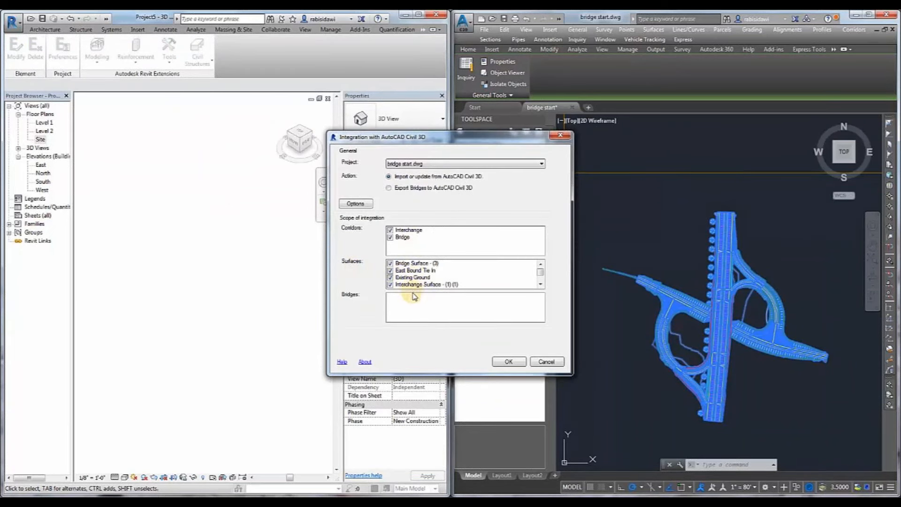
click(512, 361)
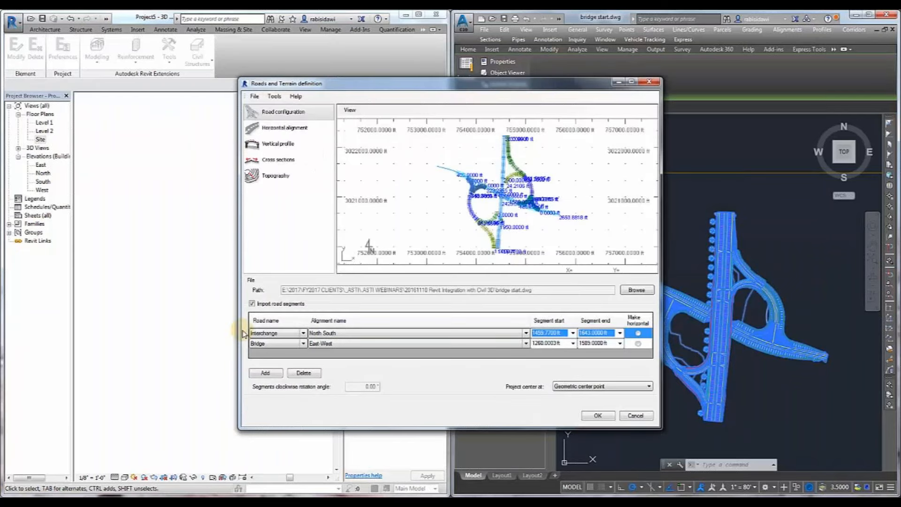
click(279, 128)
click(277, 146)
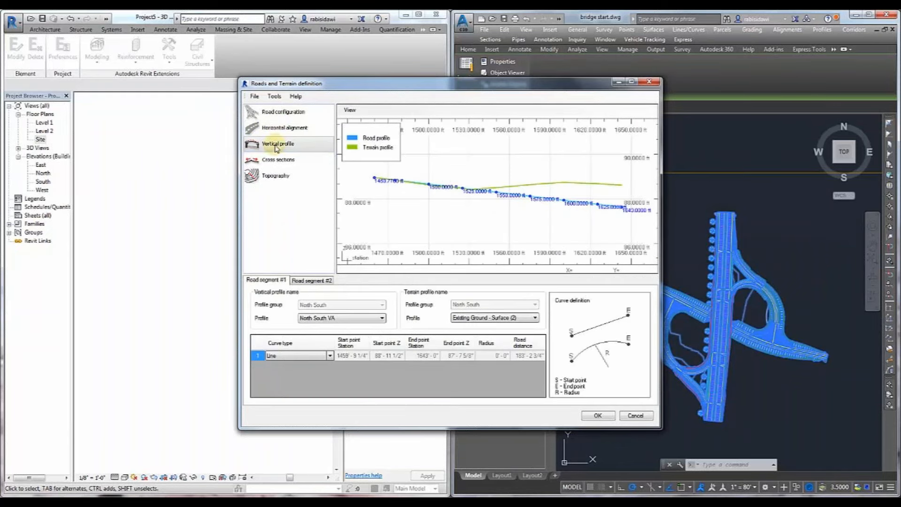
click(277, 176)
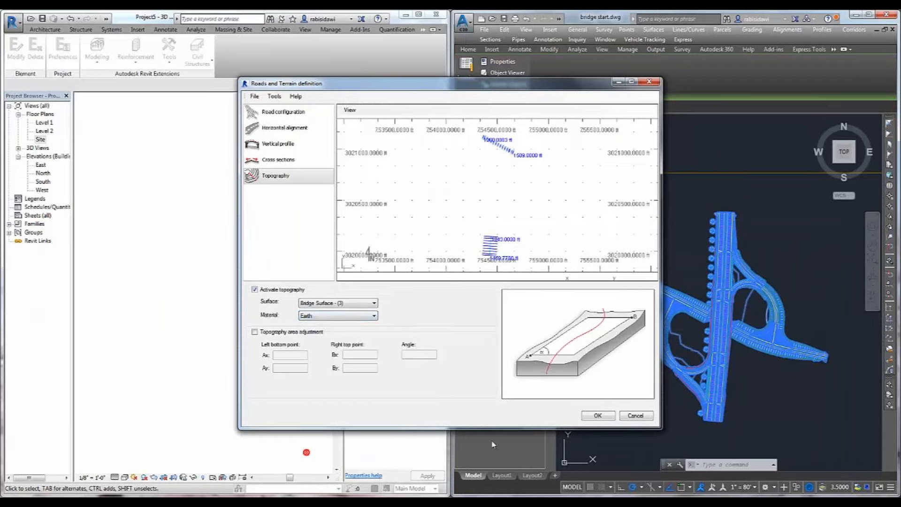
click(595, 415)
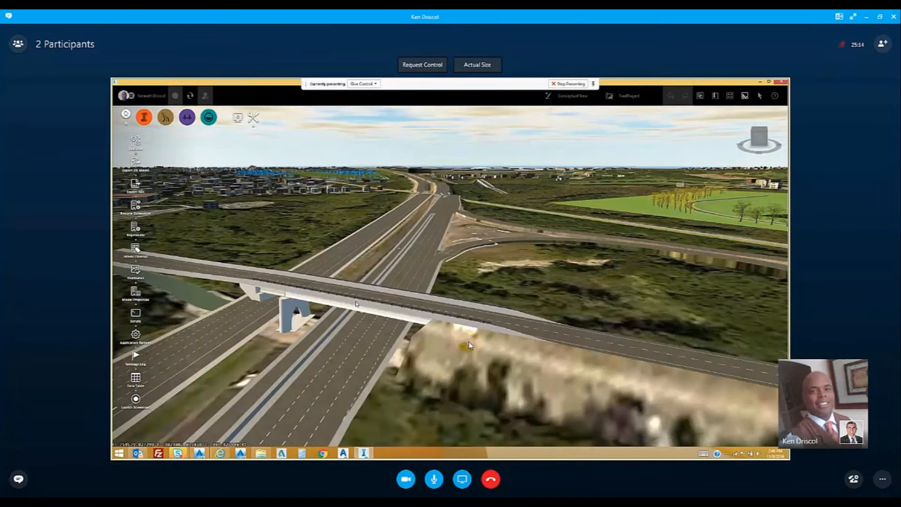
In InfraWorks, select the bridge crossing the highway at component level and send it to Revit
click(358, 304)
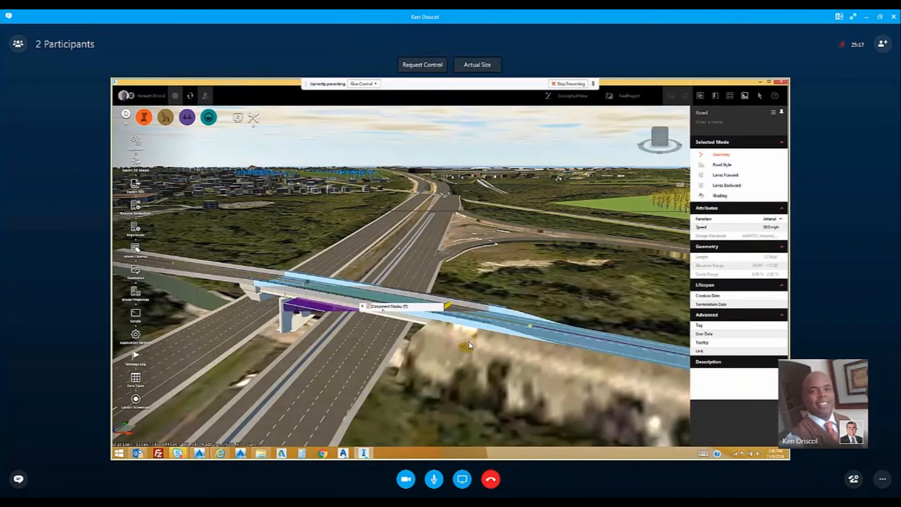
click(353, 300)
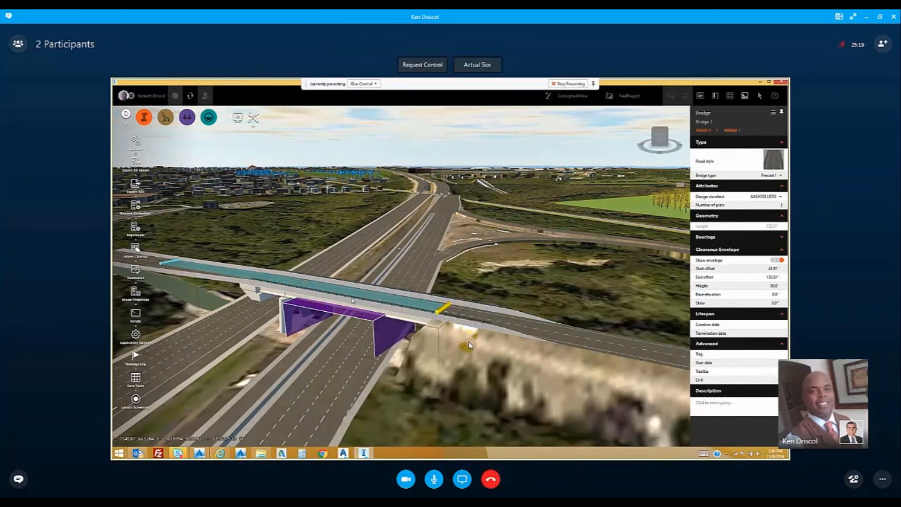
right_click(353, 301)
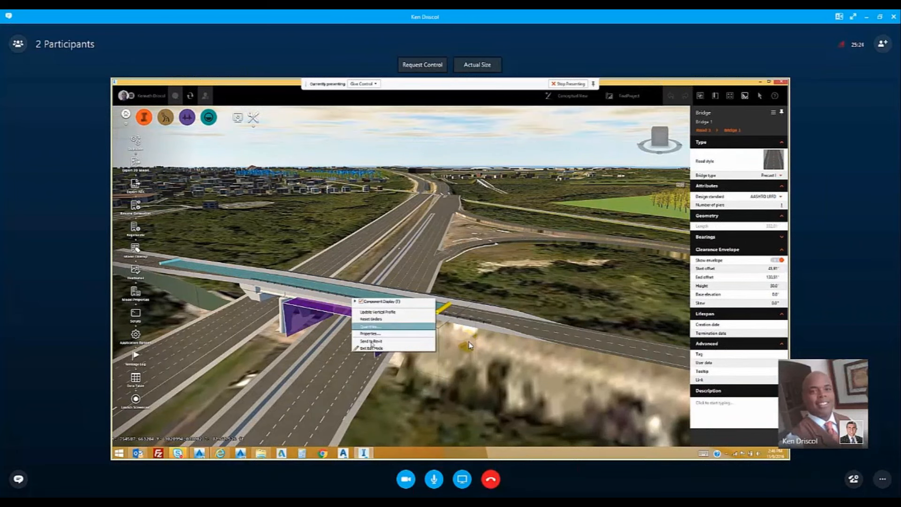
click(371, 342)
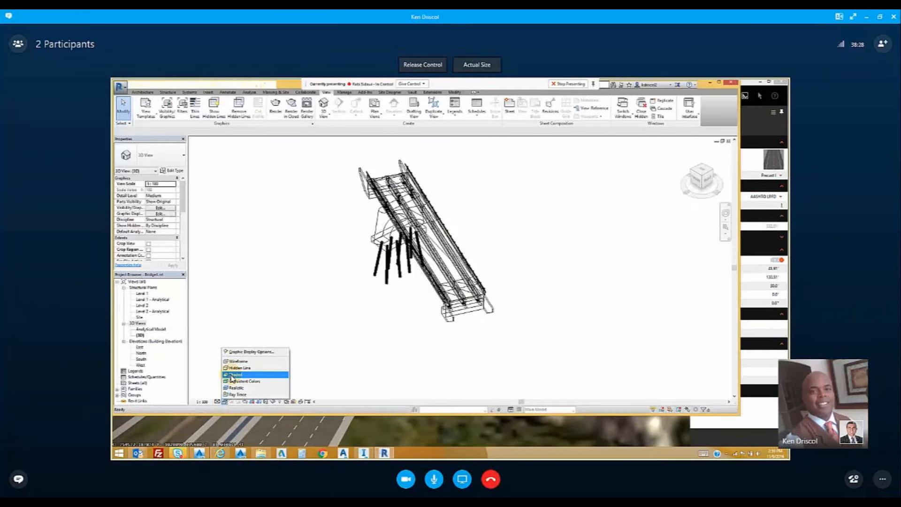
Set the Revit 3D view to the Shaded visual style and examine the bridge from the side, enlarged to show its span and pier
click(232, 375)
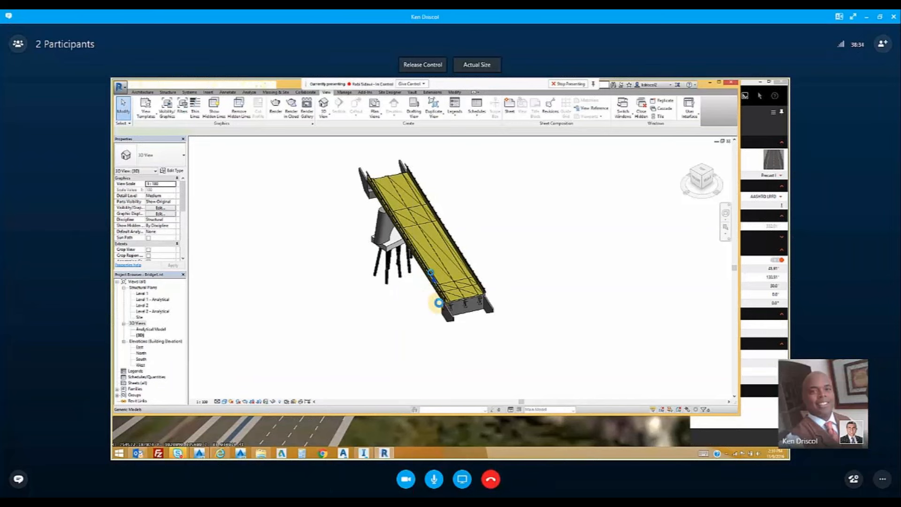
click(469, 307)
shift+middle_drag(490, 305, 460, 227)
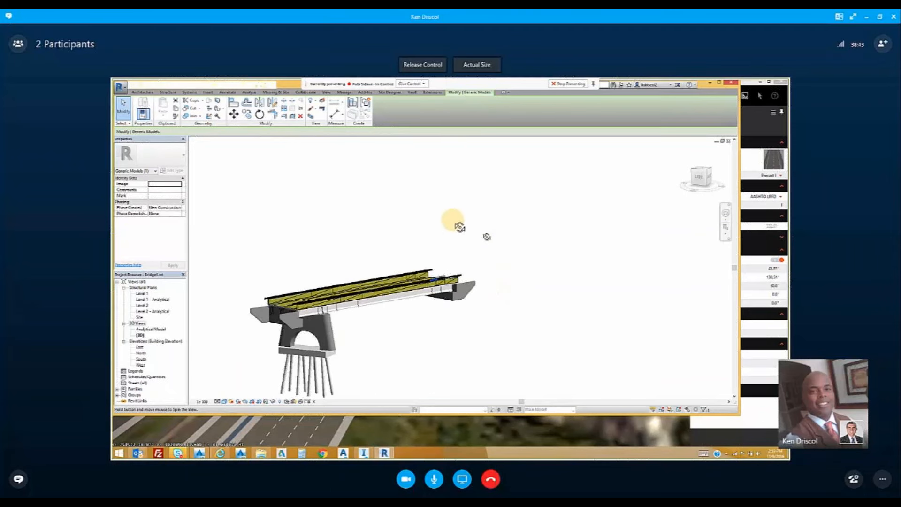
shift+middle_drag(403, 347, 397, 342)
right_click(397, 341)
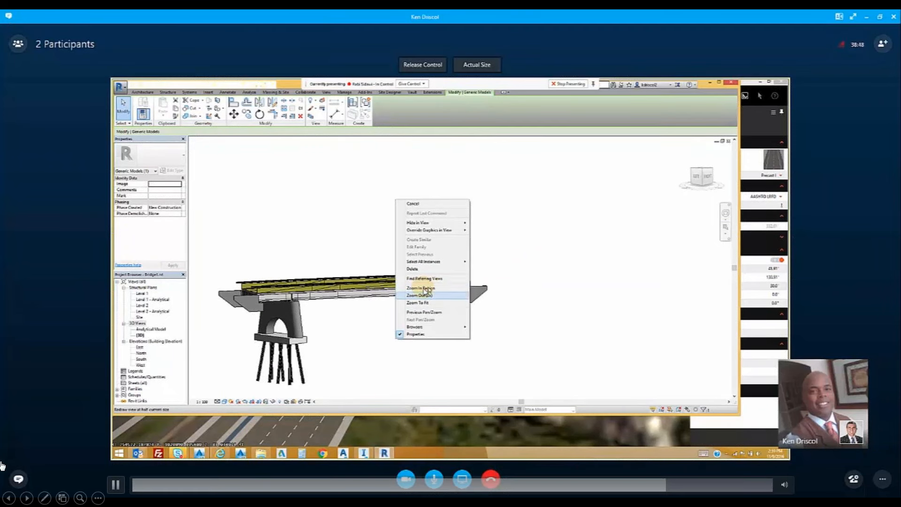
click(424, 288)
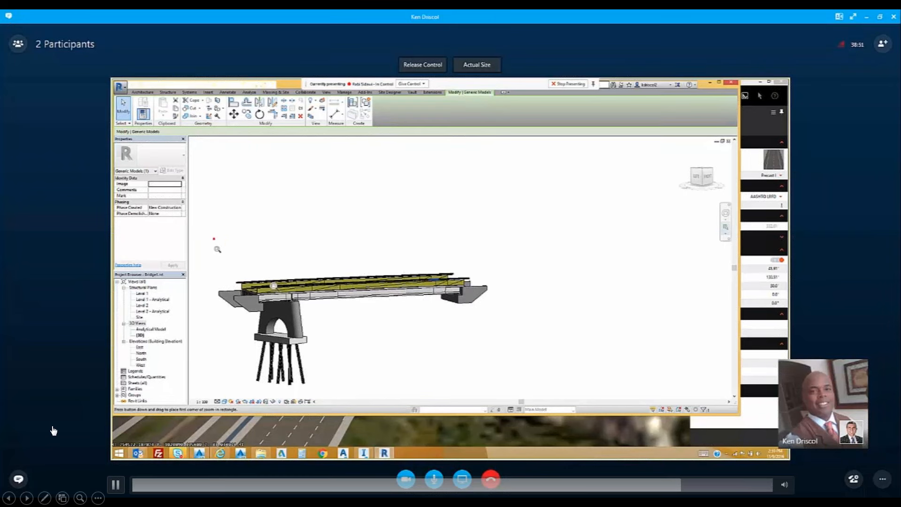
drag(213, 239, 494, 384)
drag(499, 390, 498, 390)
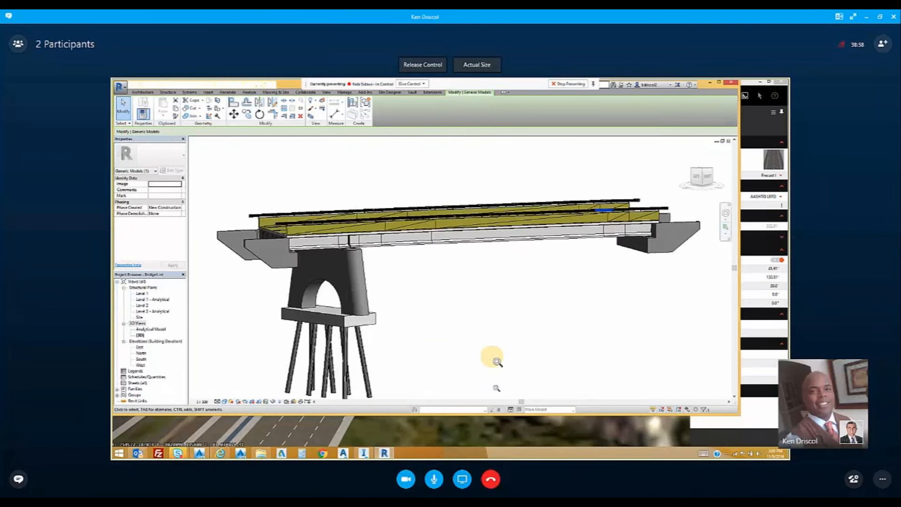
key(Escape)
Advance the presentation to the slide Summary of Technology Applications
mouse_move(19, 494)
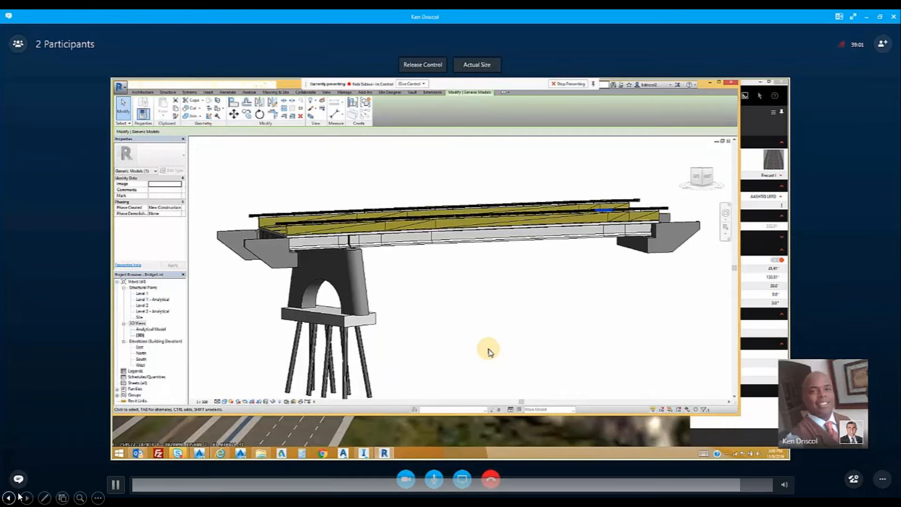
click(27, 498)
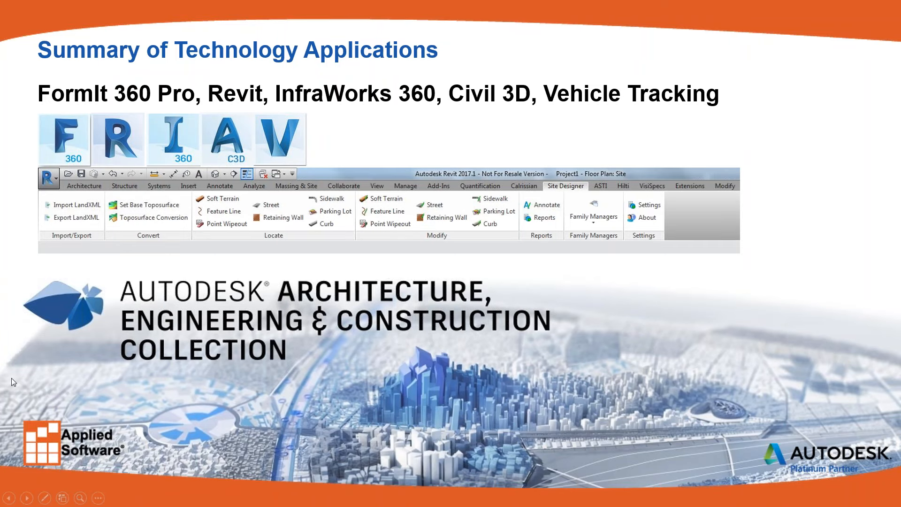